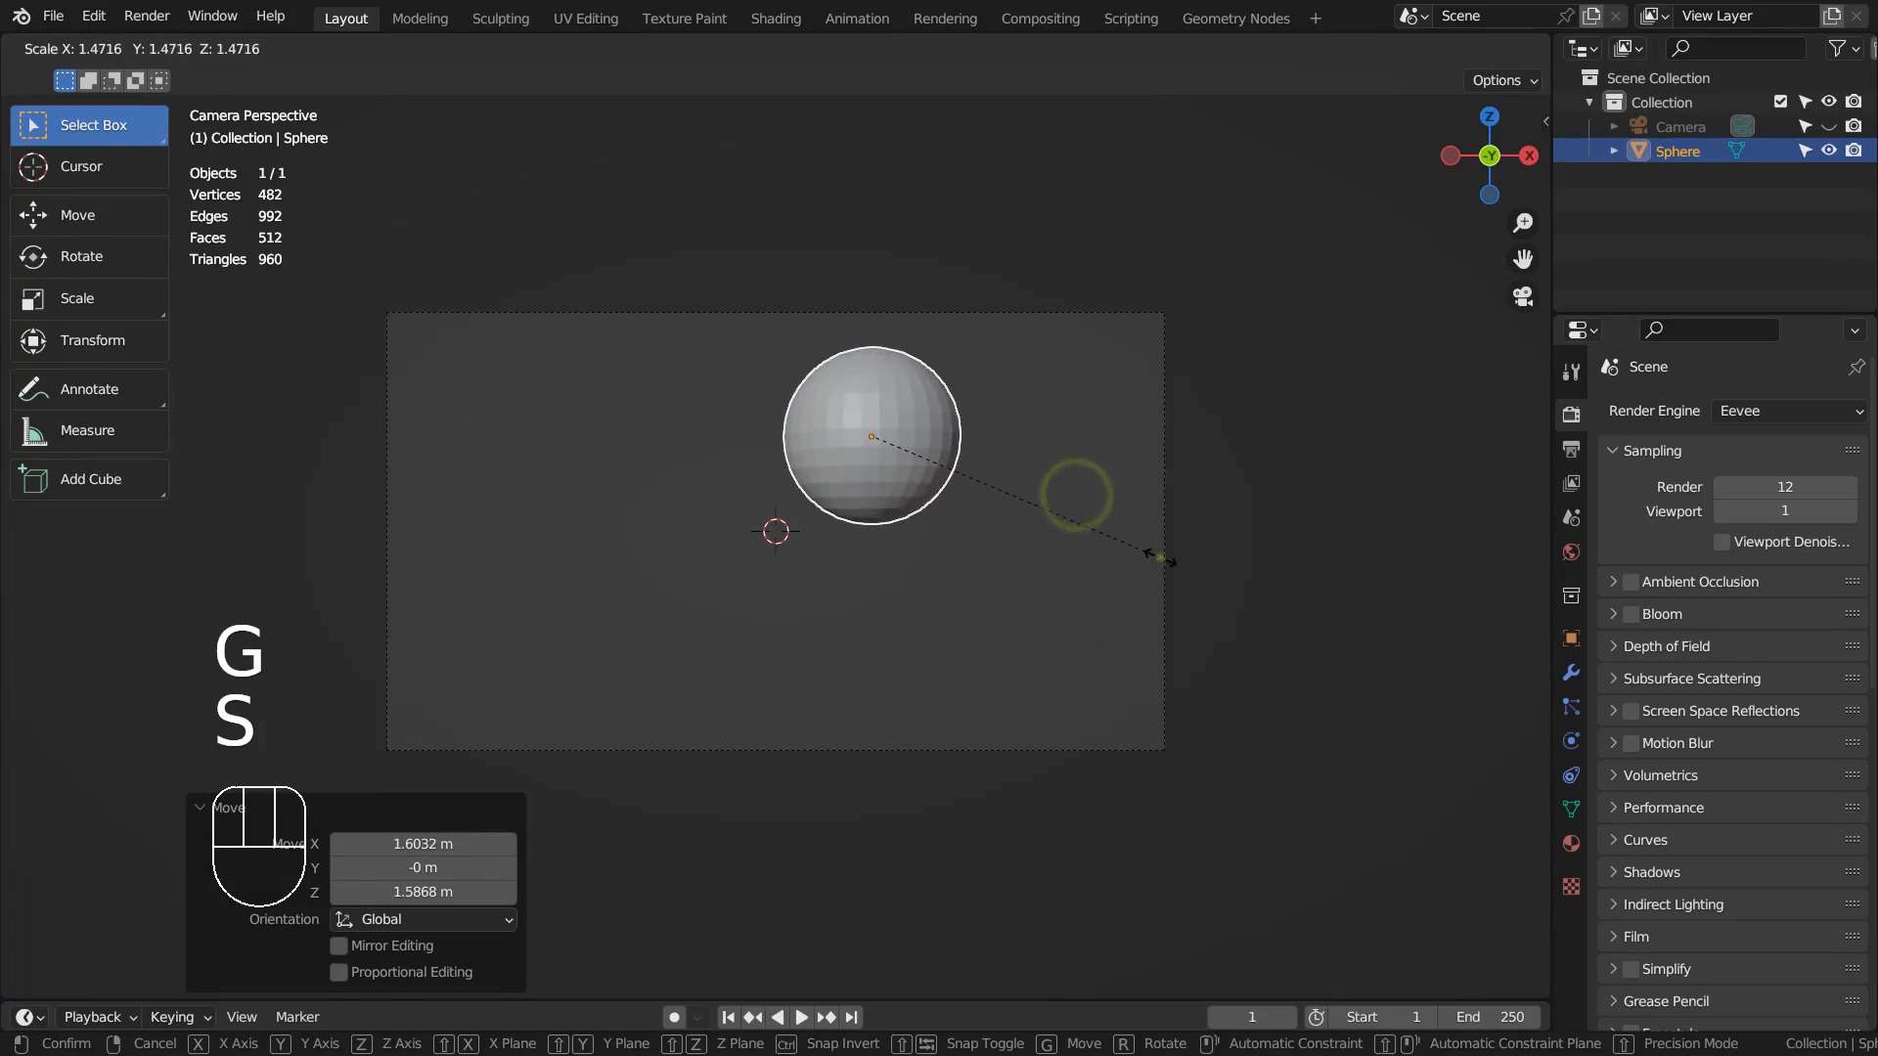
- Scale the sphere up to about 1.47 times its size and reposition it in the camera view
left_click(1161, 557)
key("g")
left_click(1162, 568)
- Add a level 3 subdivision to the sphere and shade it smooth
key("ctrl+3")
right_click(907, 466)
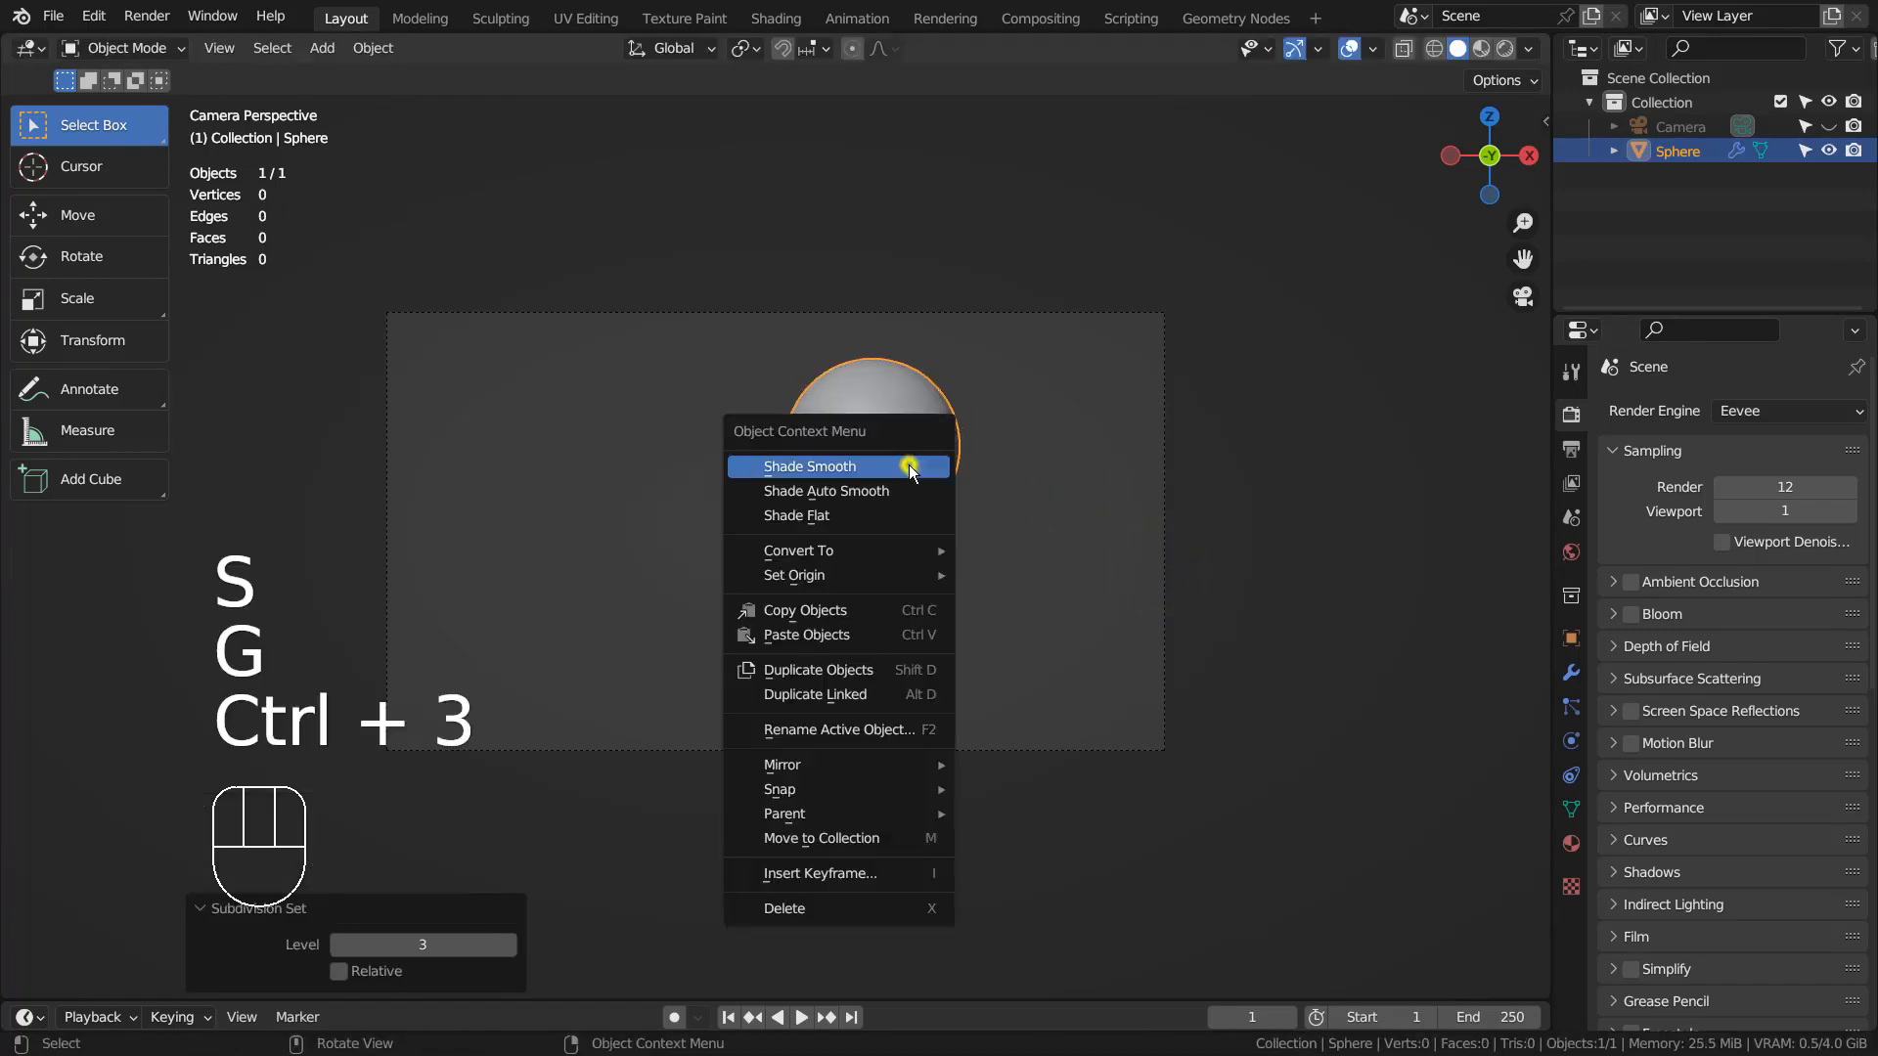
left_click(910, 465)
- Set the sphere's subdivision render level to 3 and render the camera view
left_click(1572, 675)
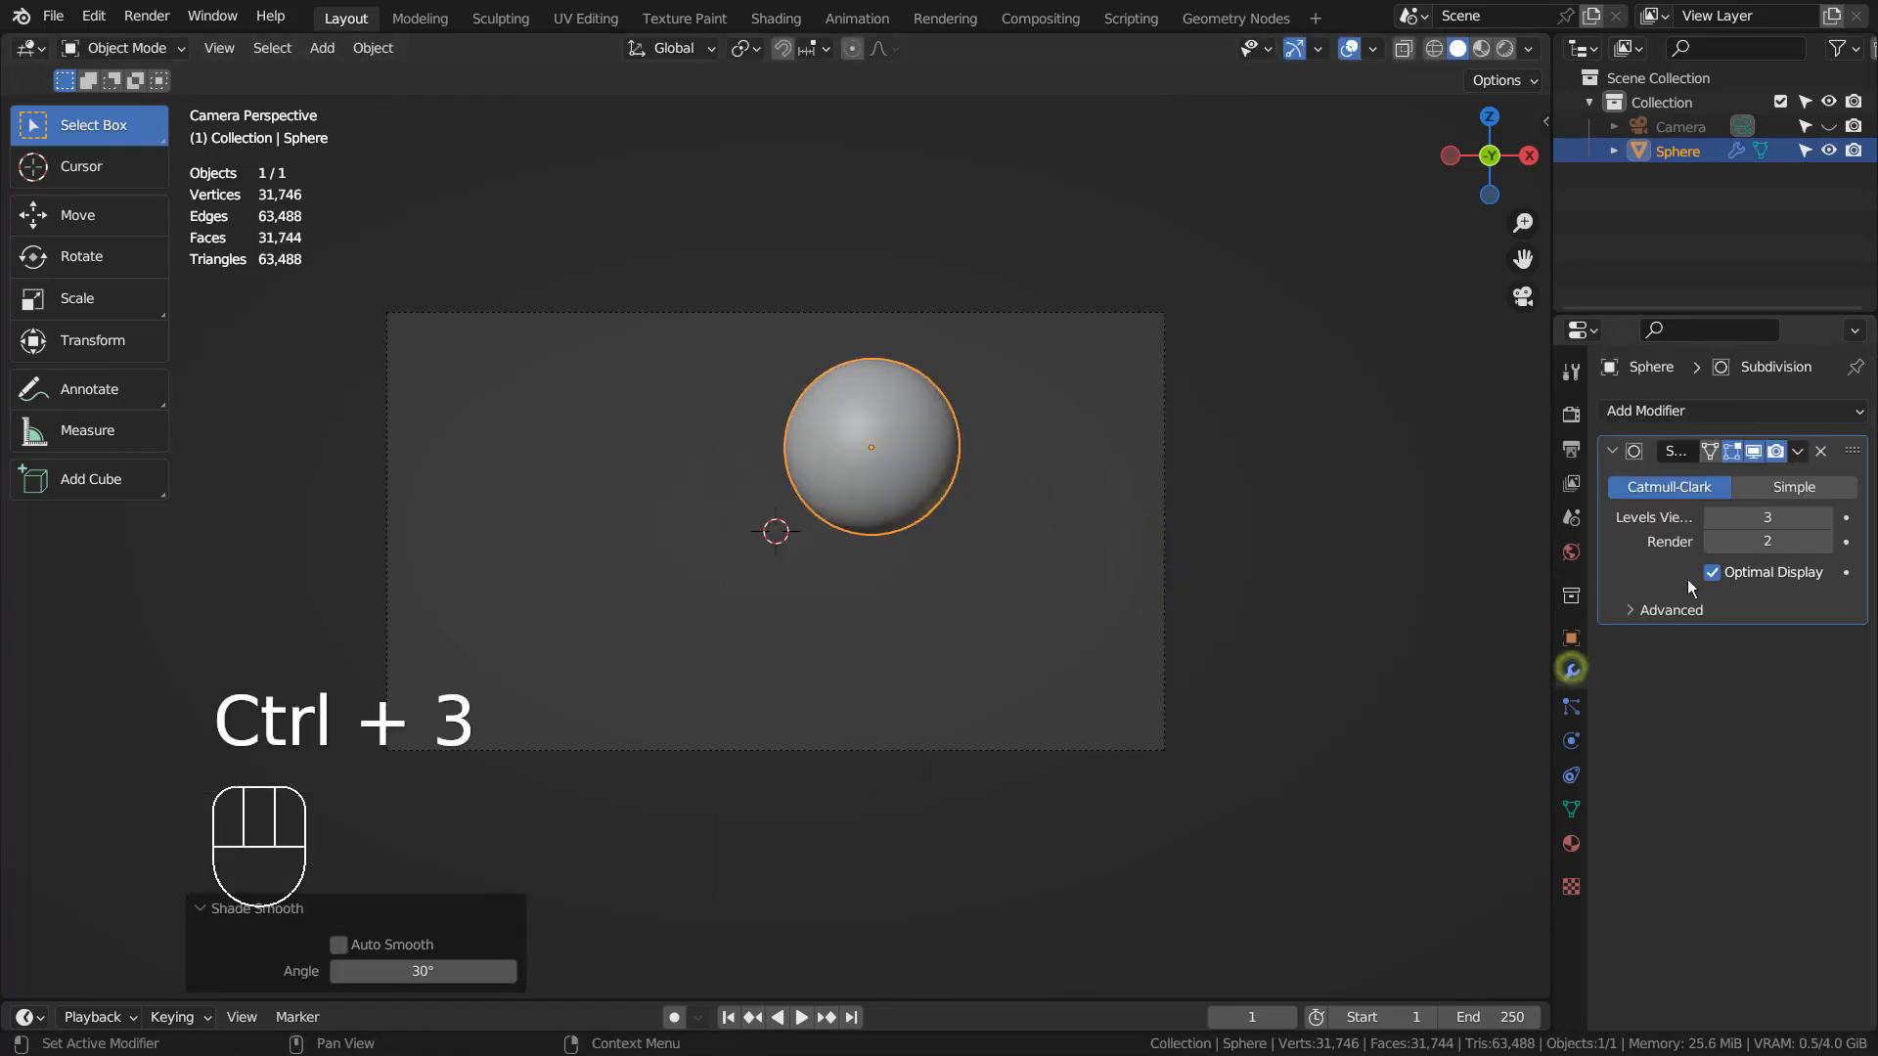
left_click(986, 523)
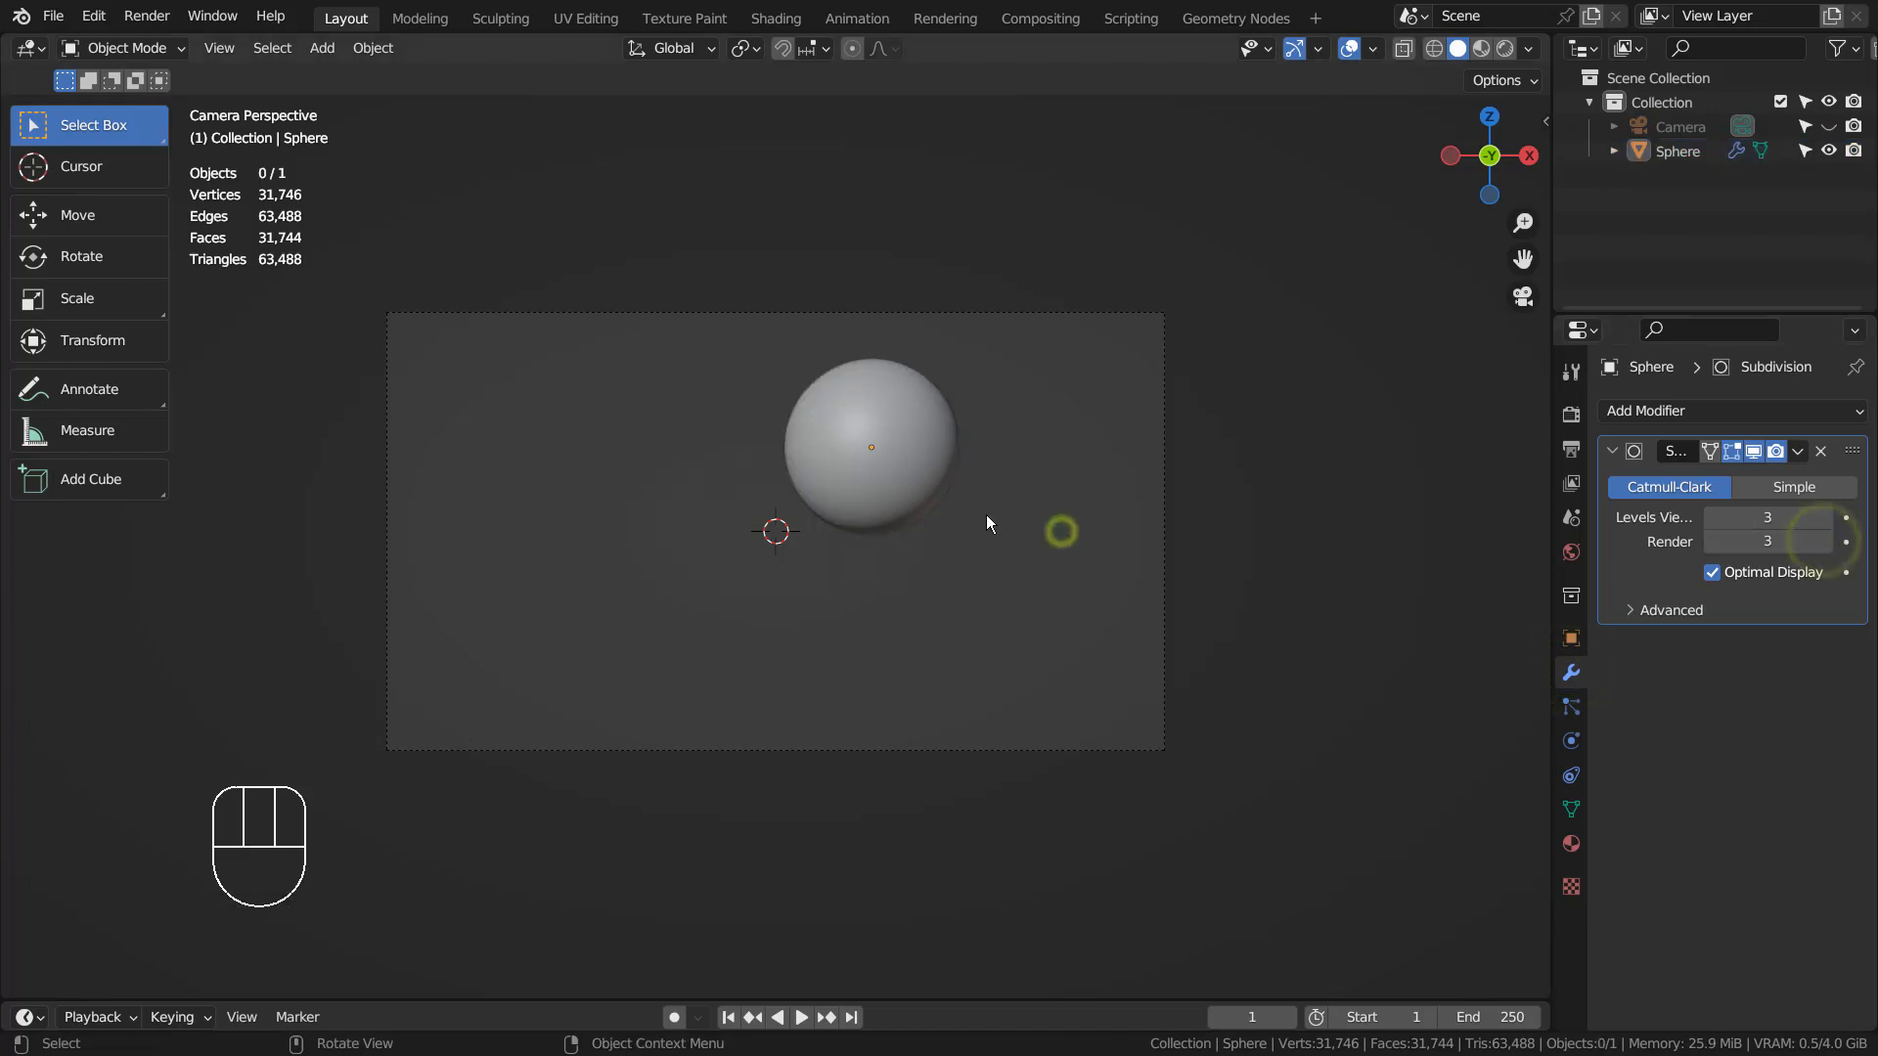
key("F12")
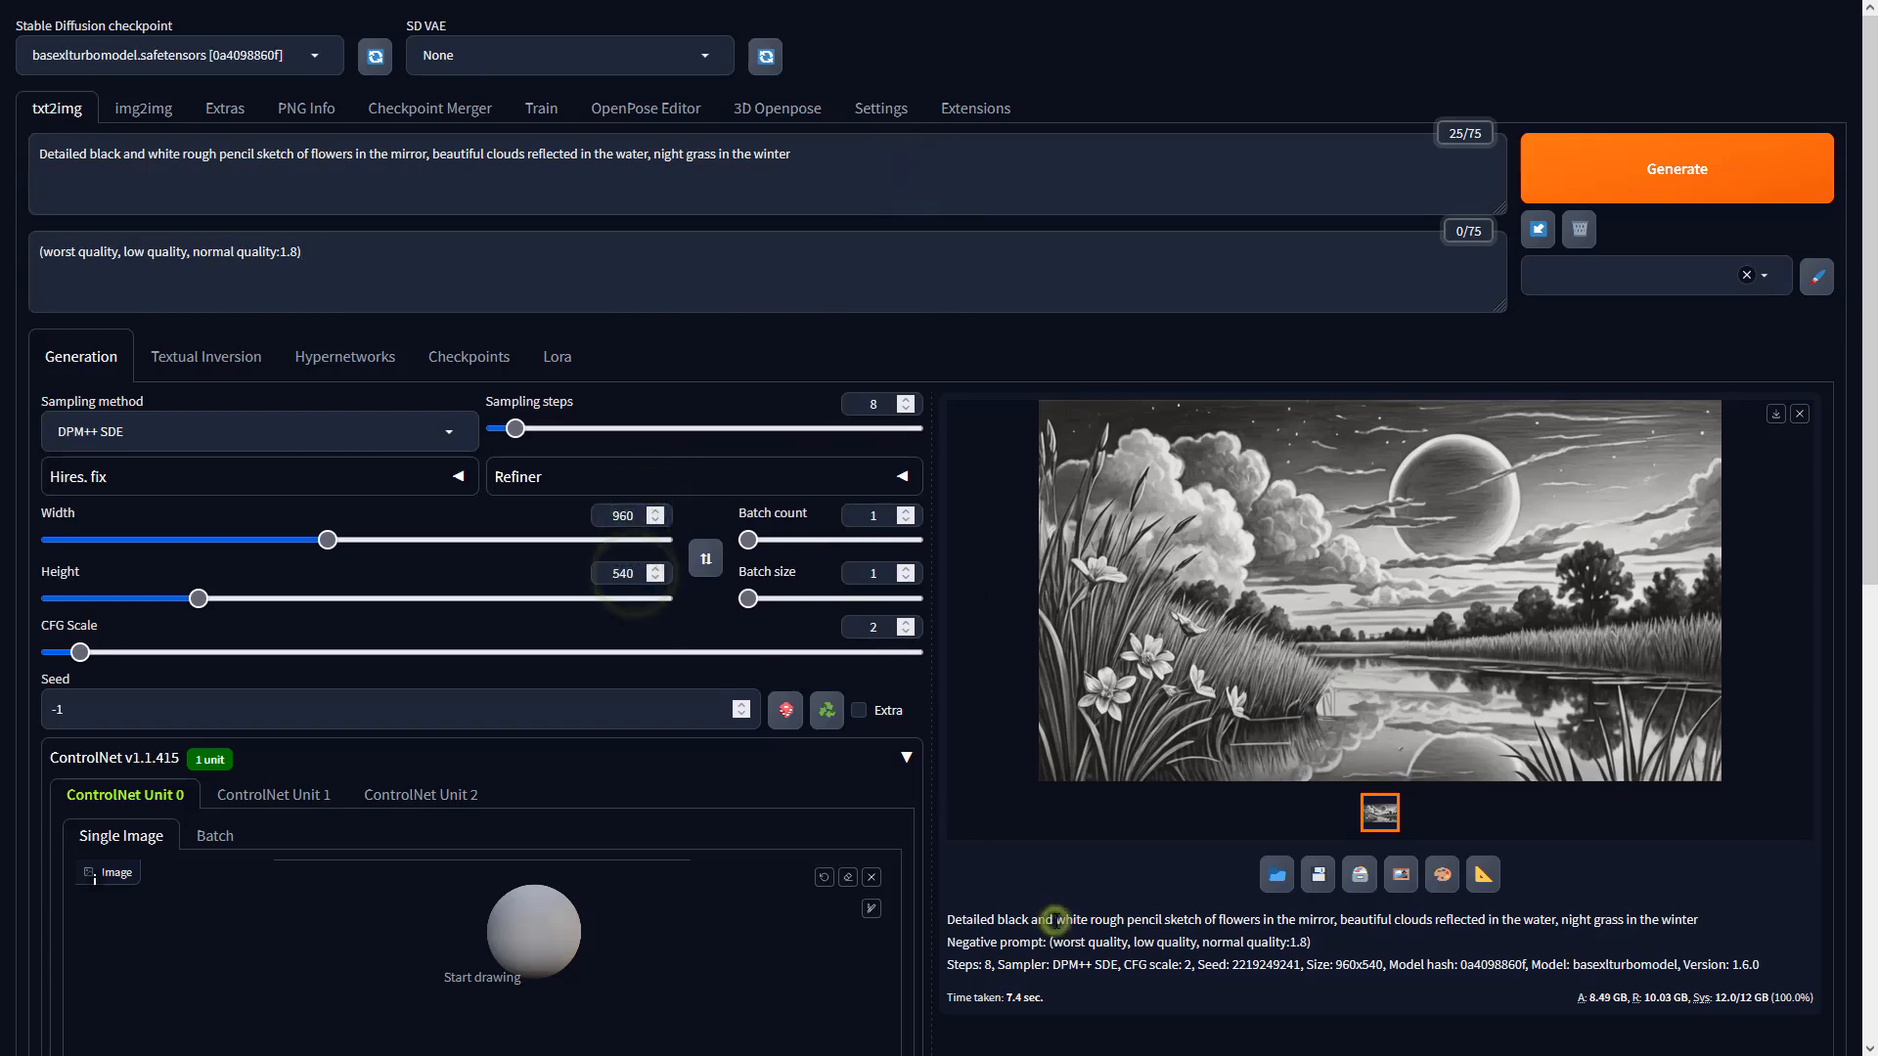
- In the Stable Diffusion web UI, set ControlNet Unit 0 to Depth with preprocessor none and model sai_xl_depth_256lora
scroll(617, 732, "down", 5)
left_click(260, 733)
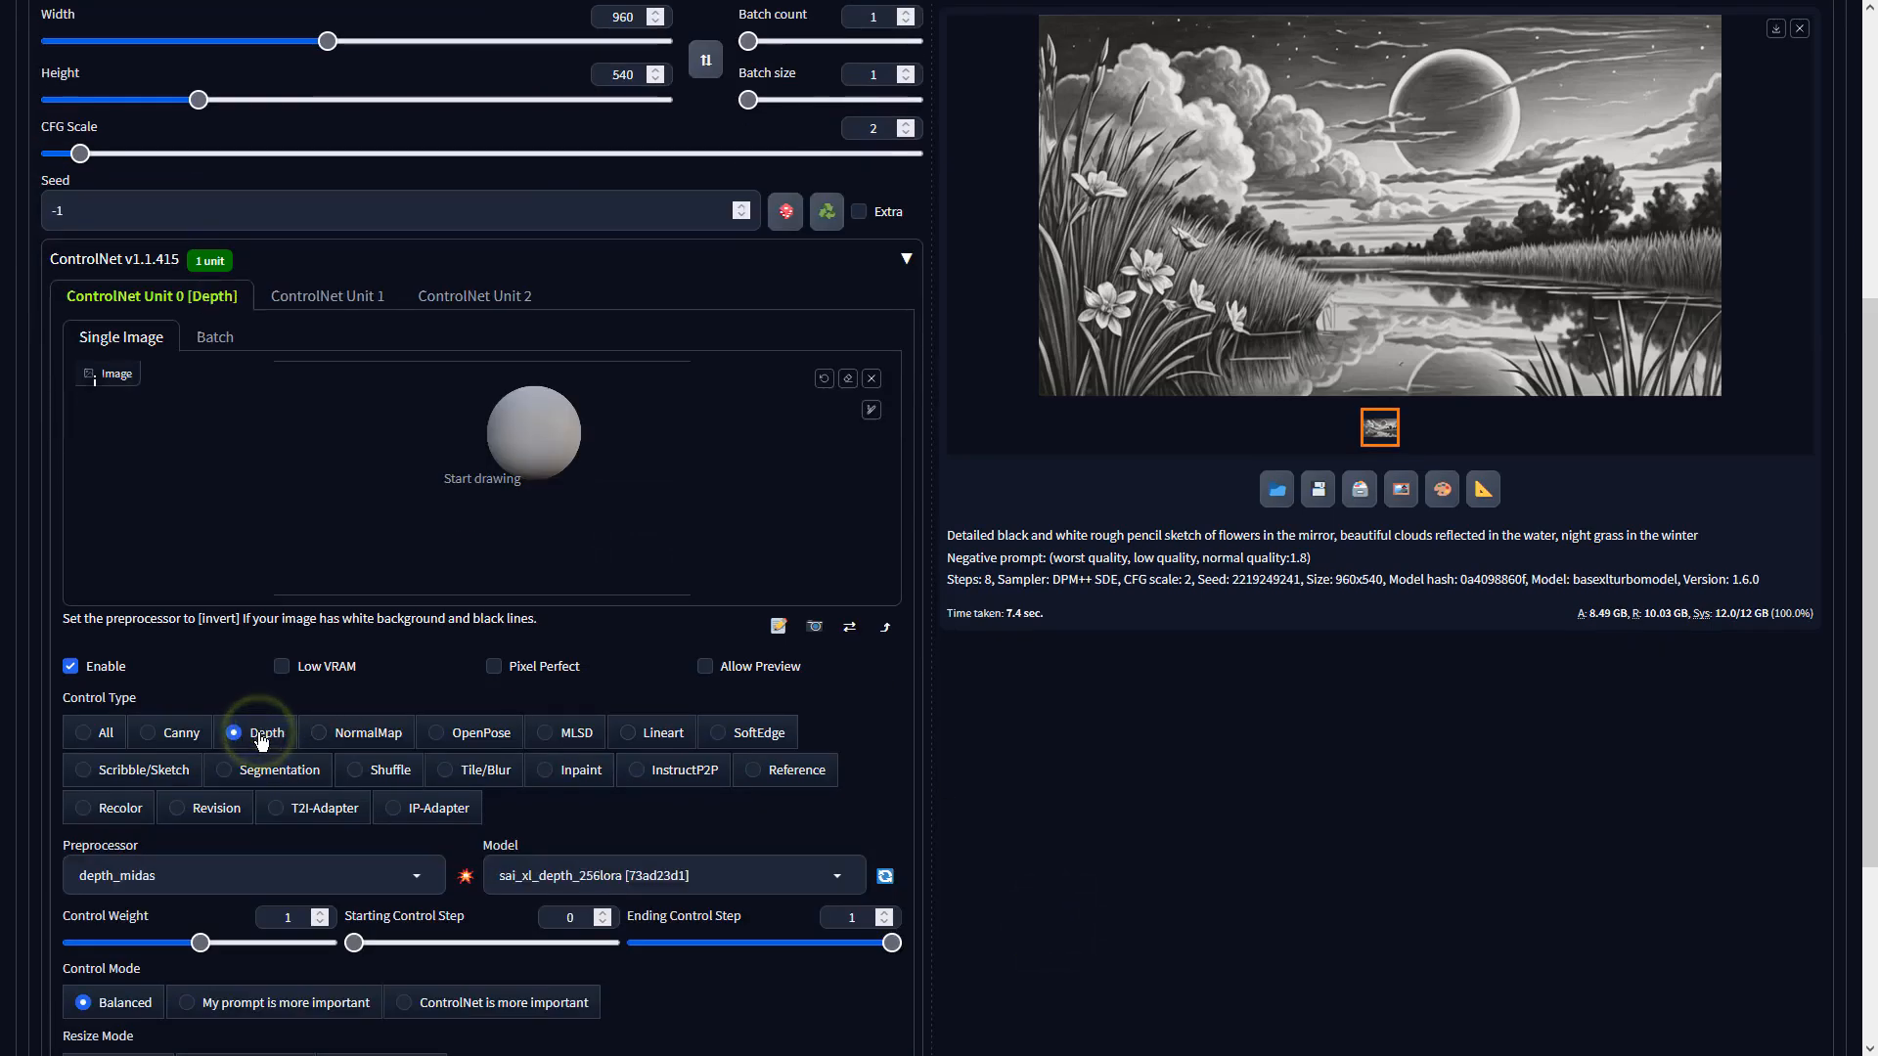
left_click(418, 876)
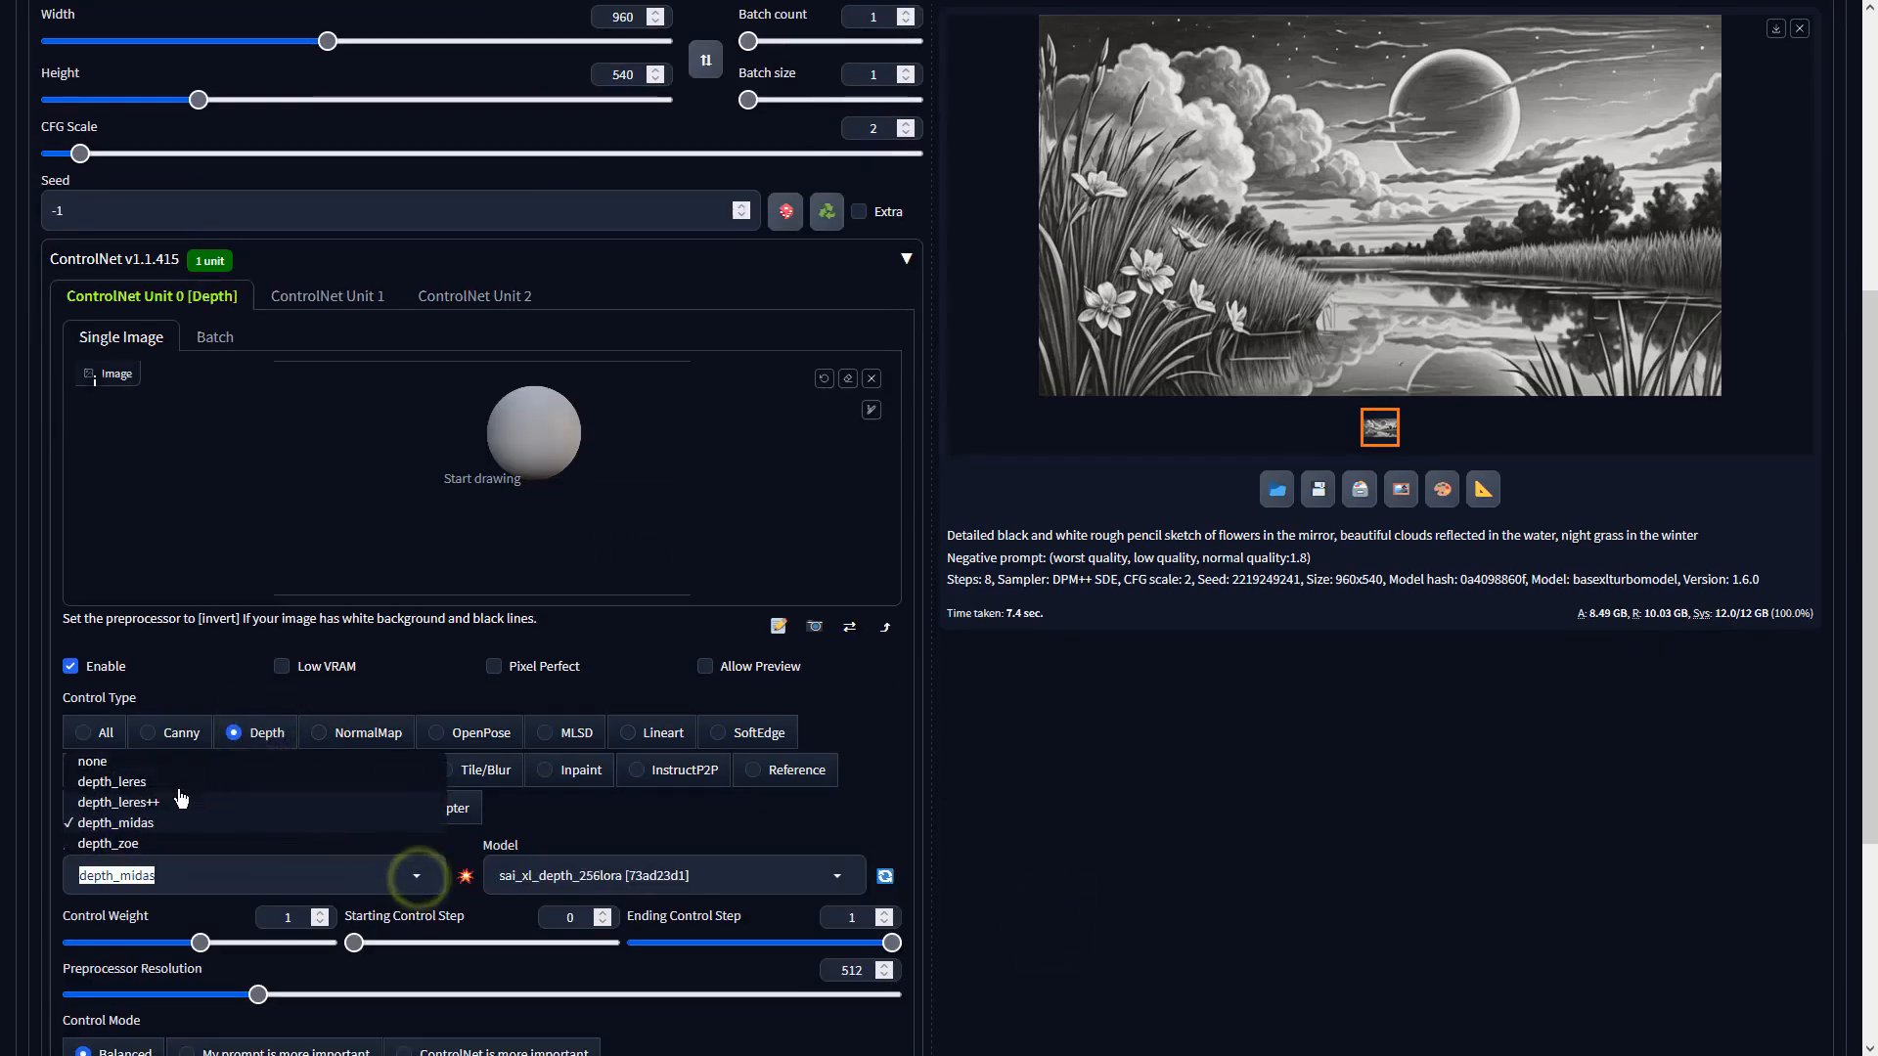
left_click(121, 770)
left_click(634, 876)
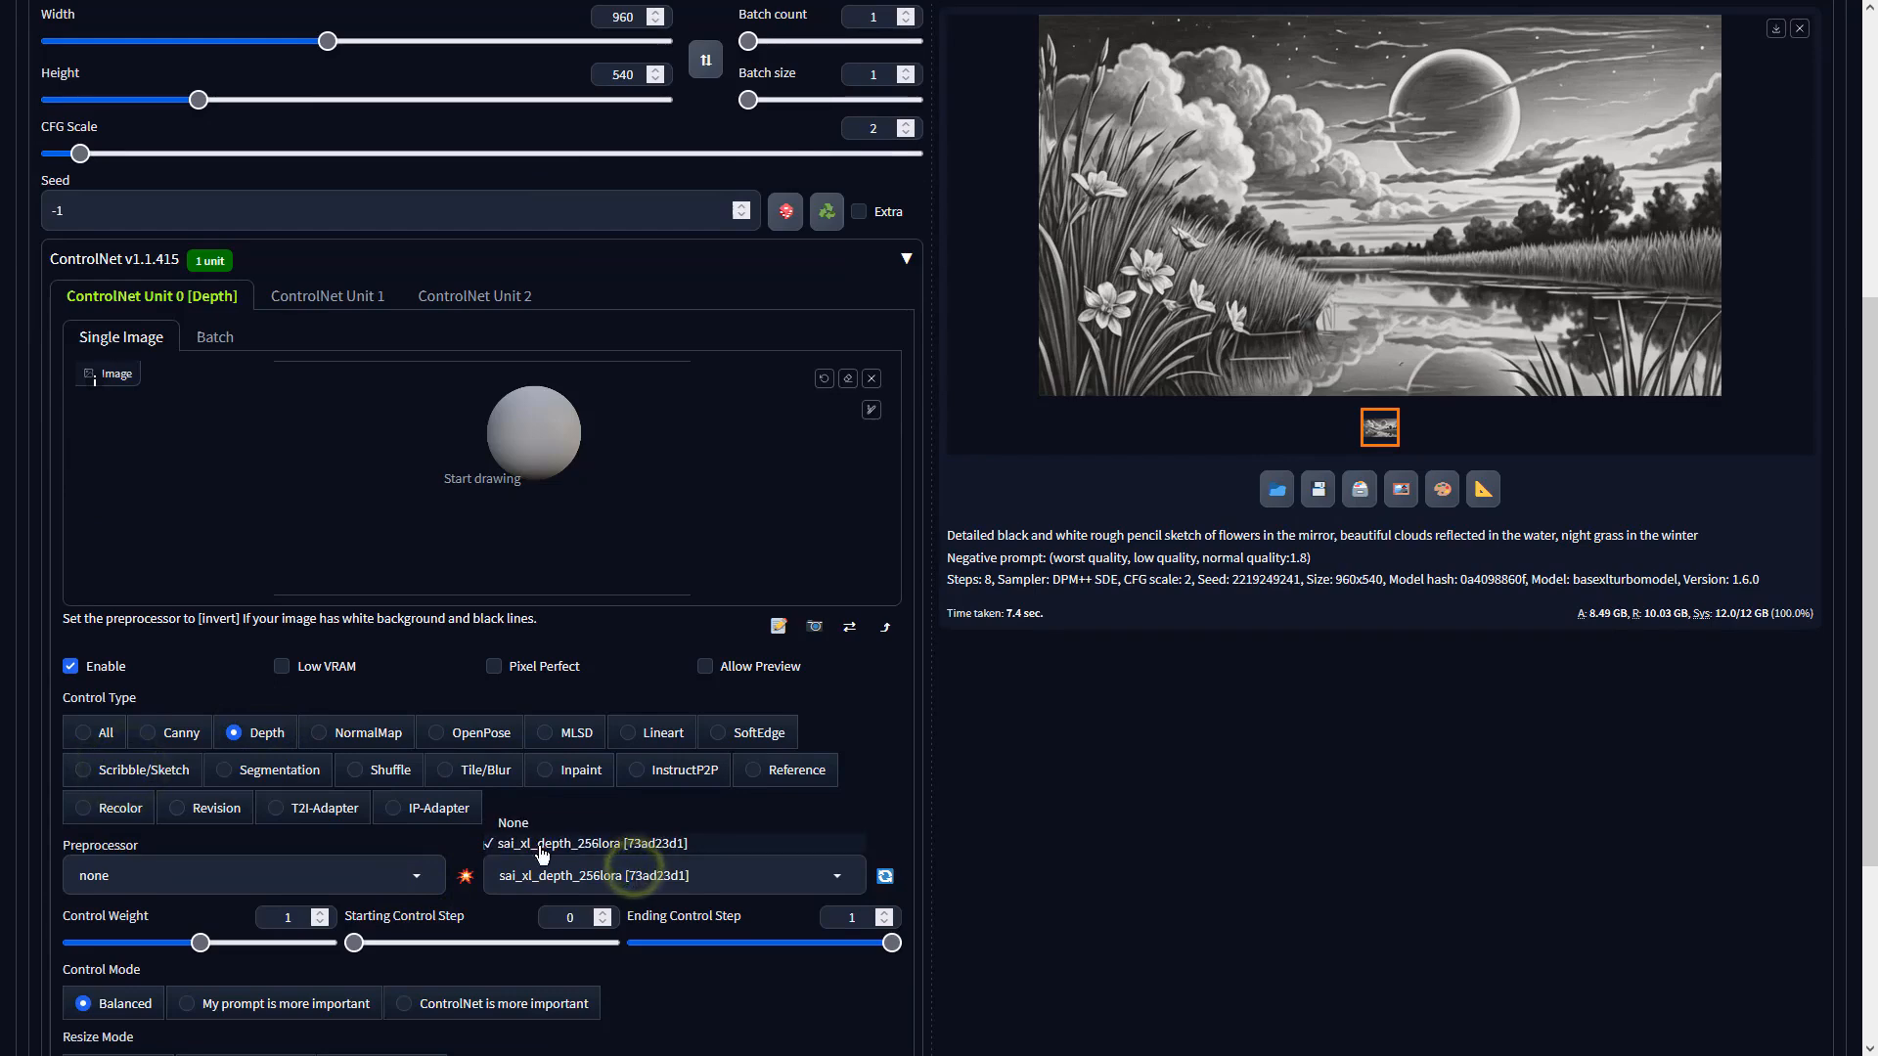
- Generate the text-to-image result with depth control and inspect it at full size
scroll(1193, 593, "up", 5)
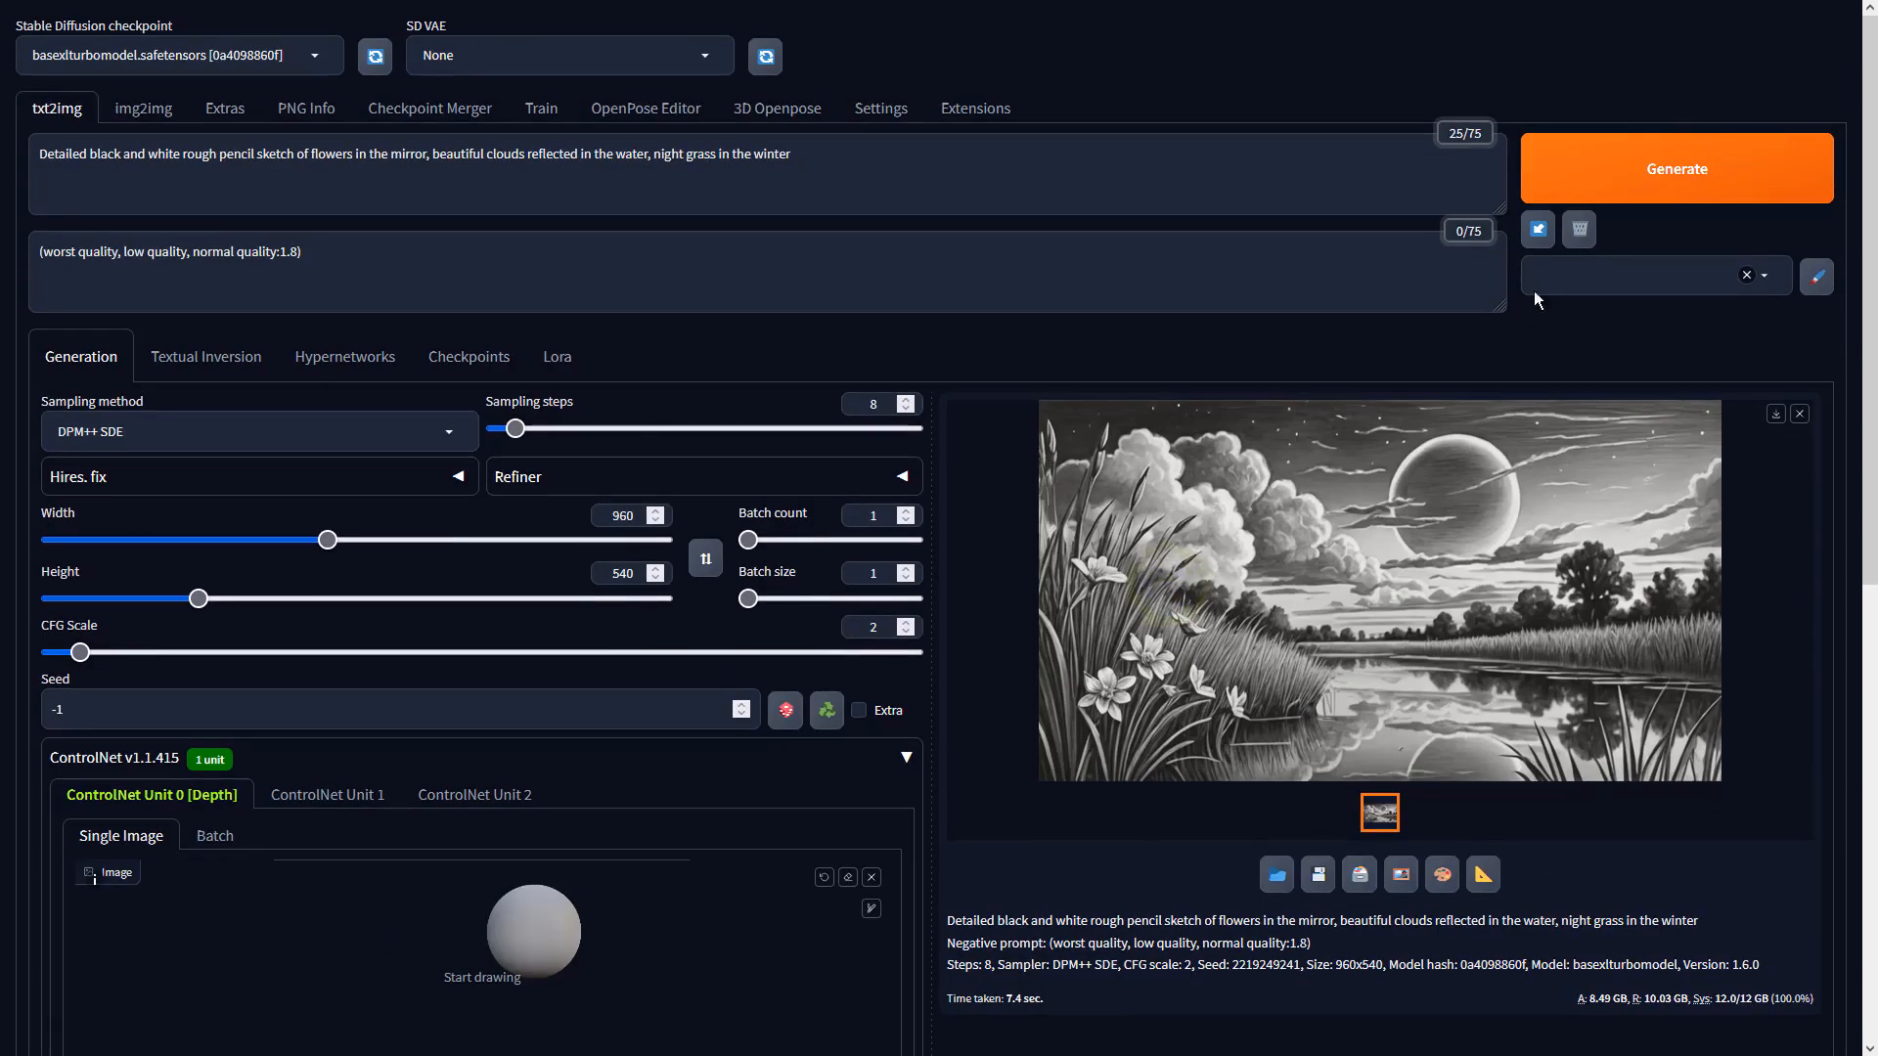
left_click(1651, 176)
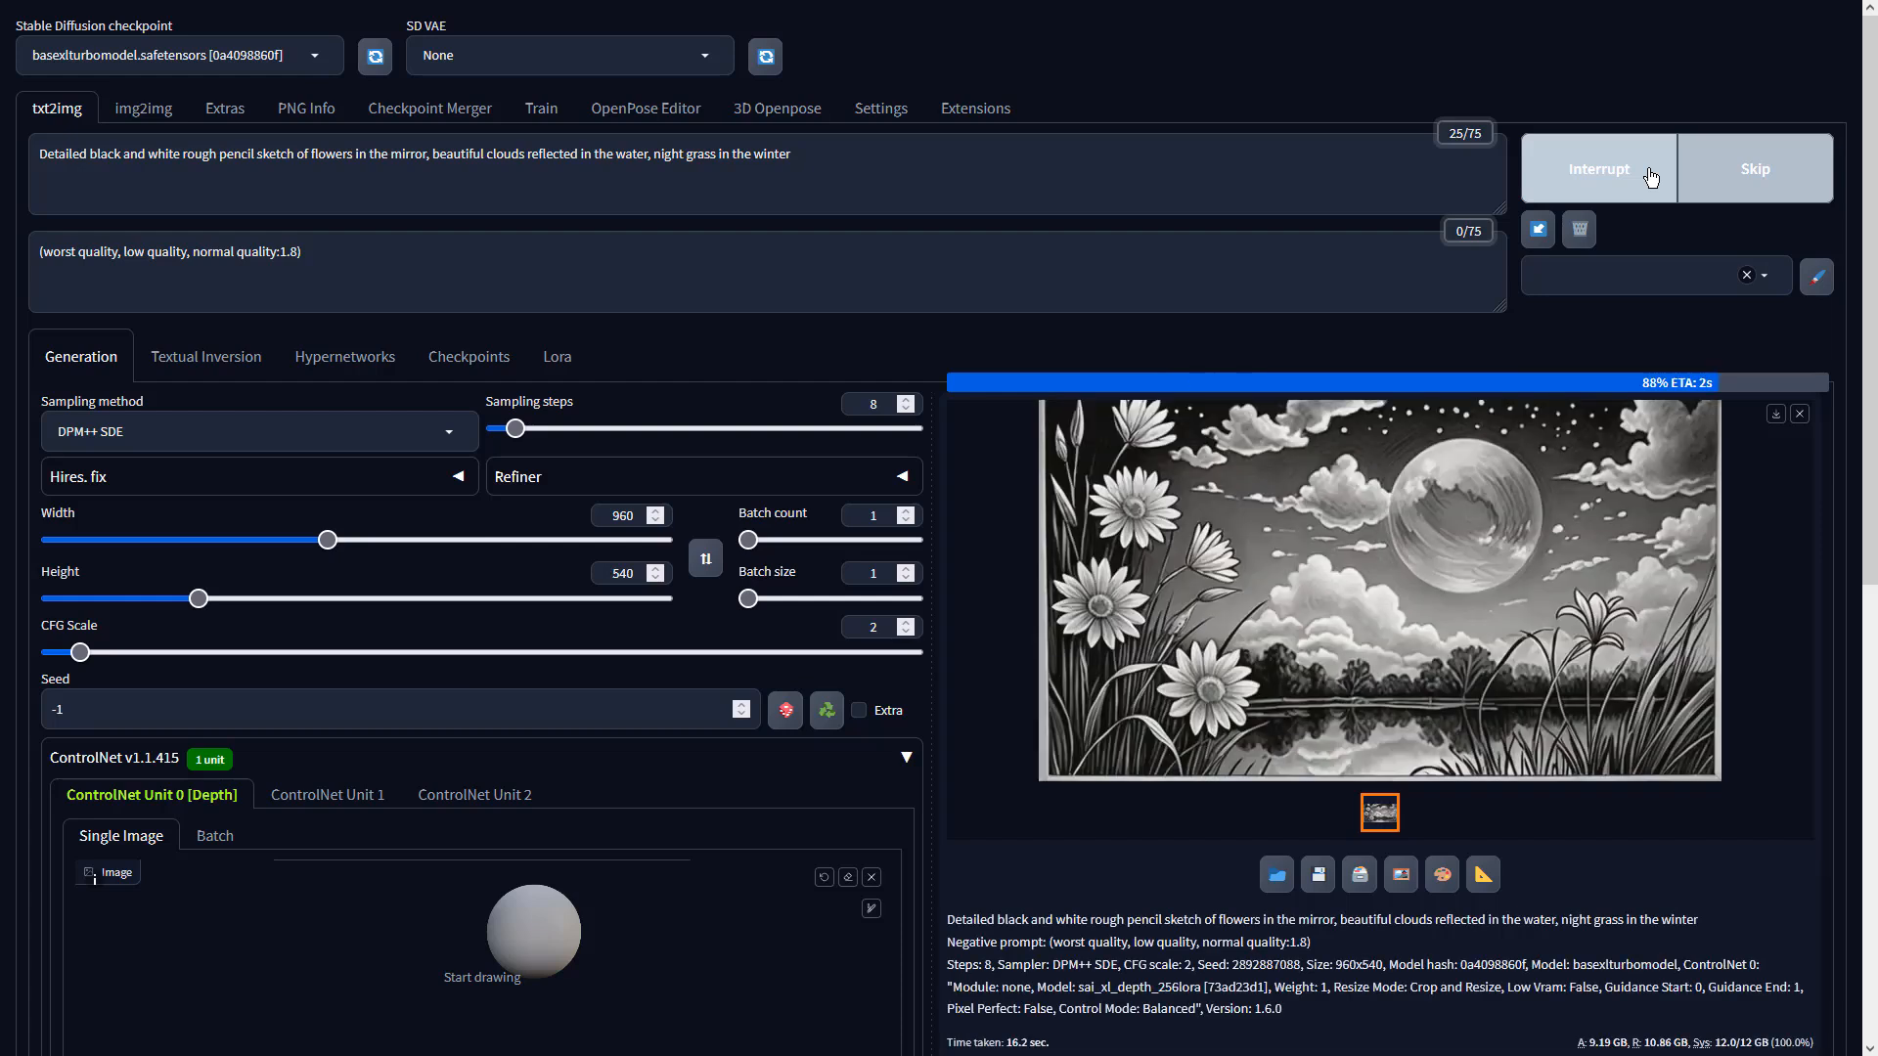
left_click(1624, 491)
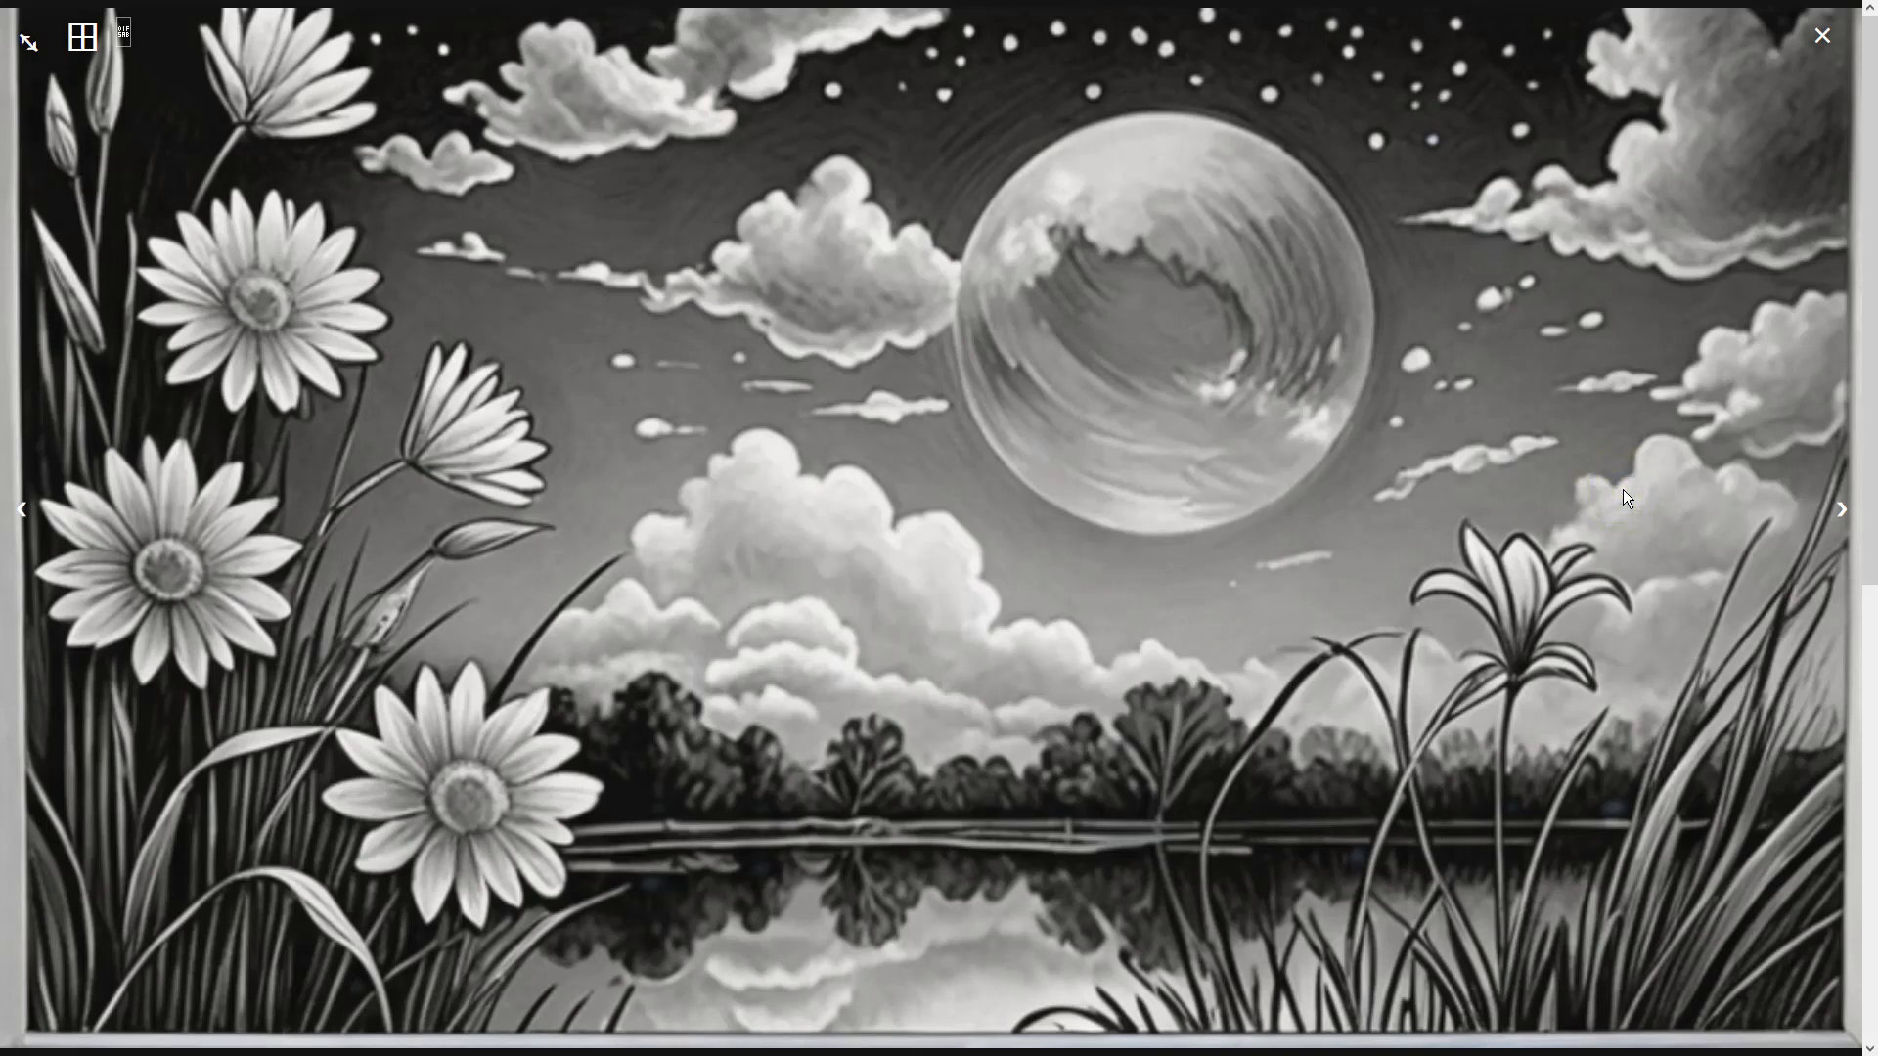
left_click(1623, 489)
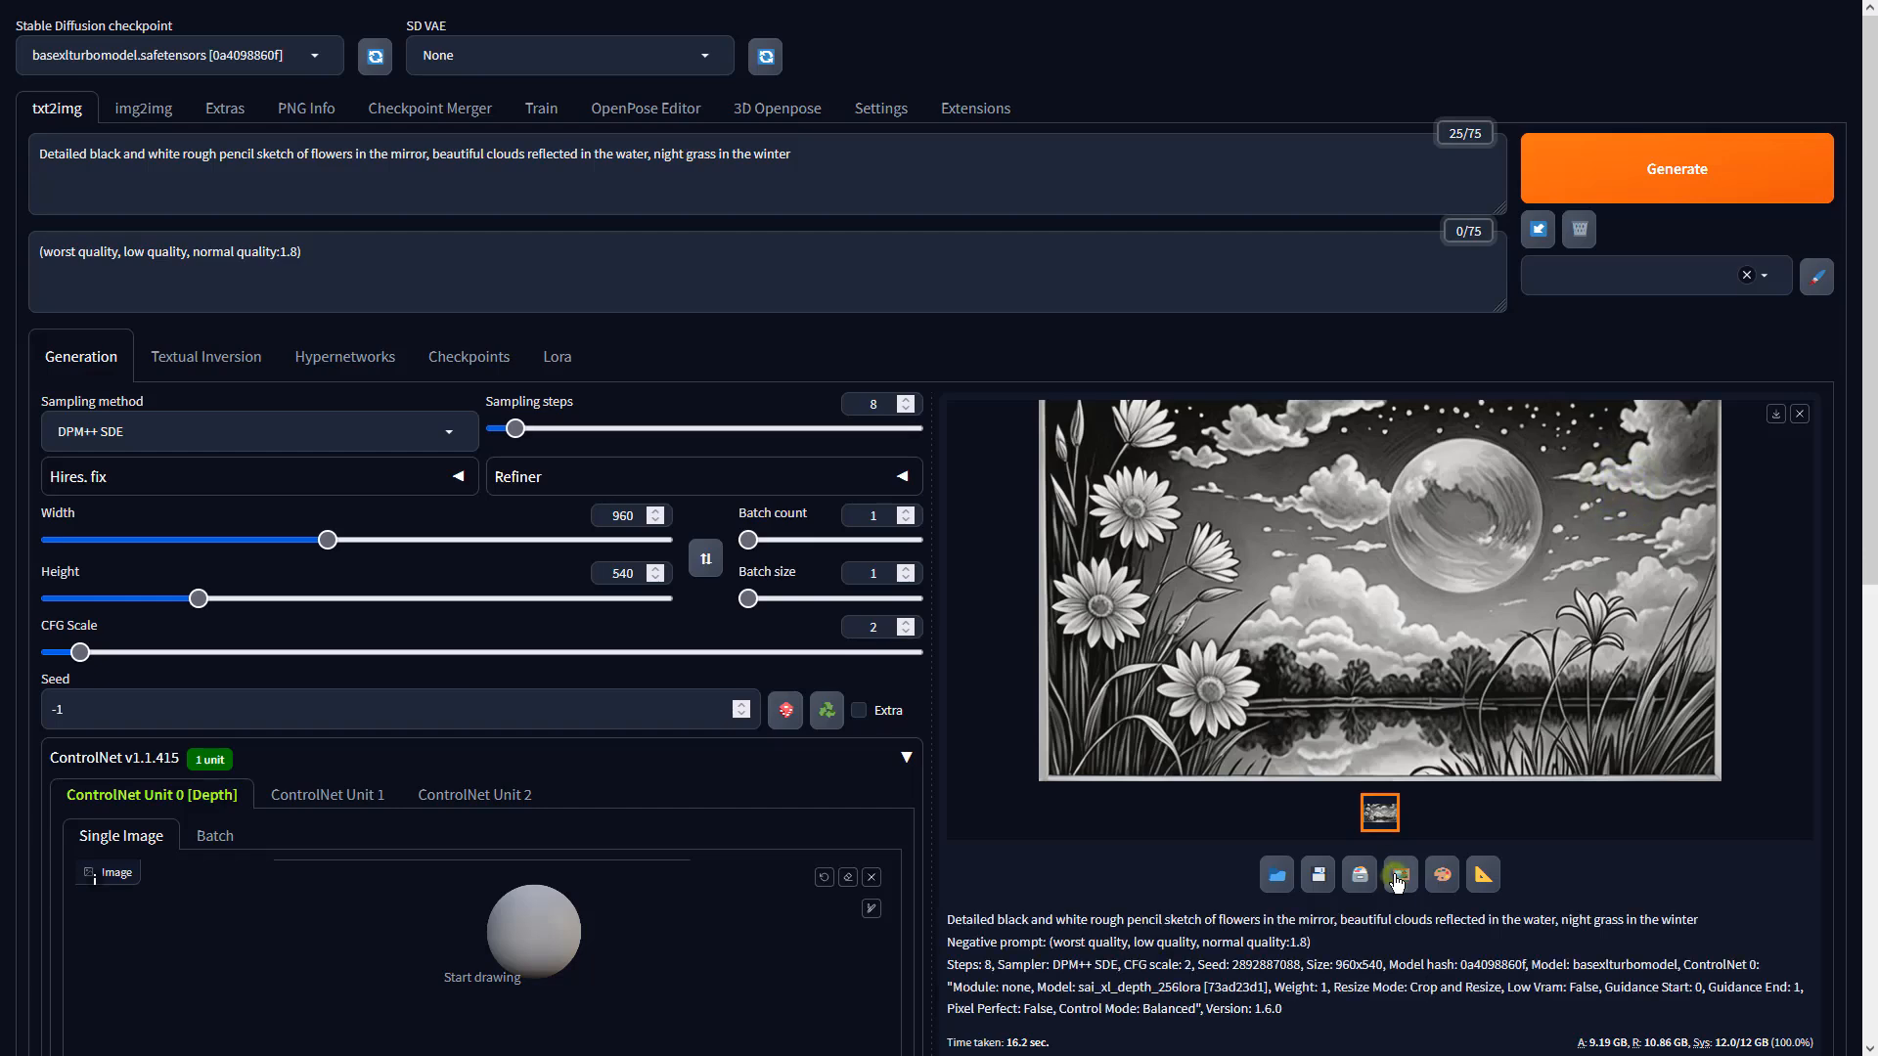
- Send the generated image to img2img and configure batch count 4, CFG scale 2 and sampling method DPM++ SDE
left_click(1399, 876)
scroll(804, 707, "down", 5)
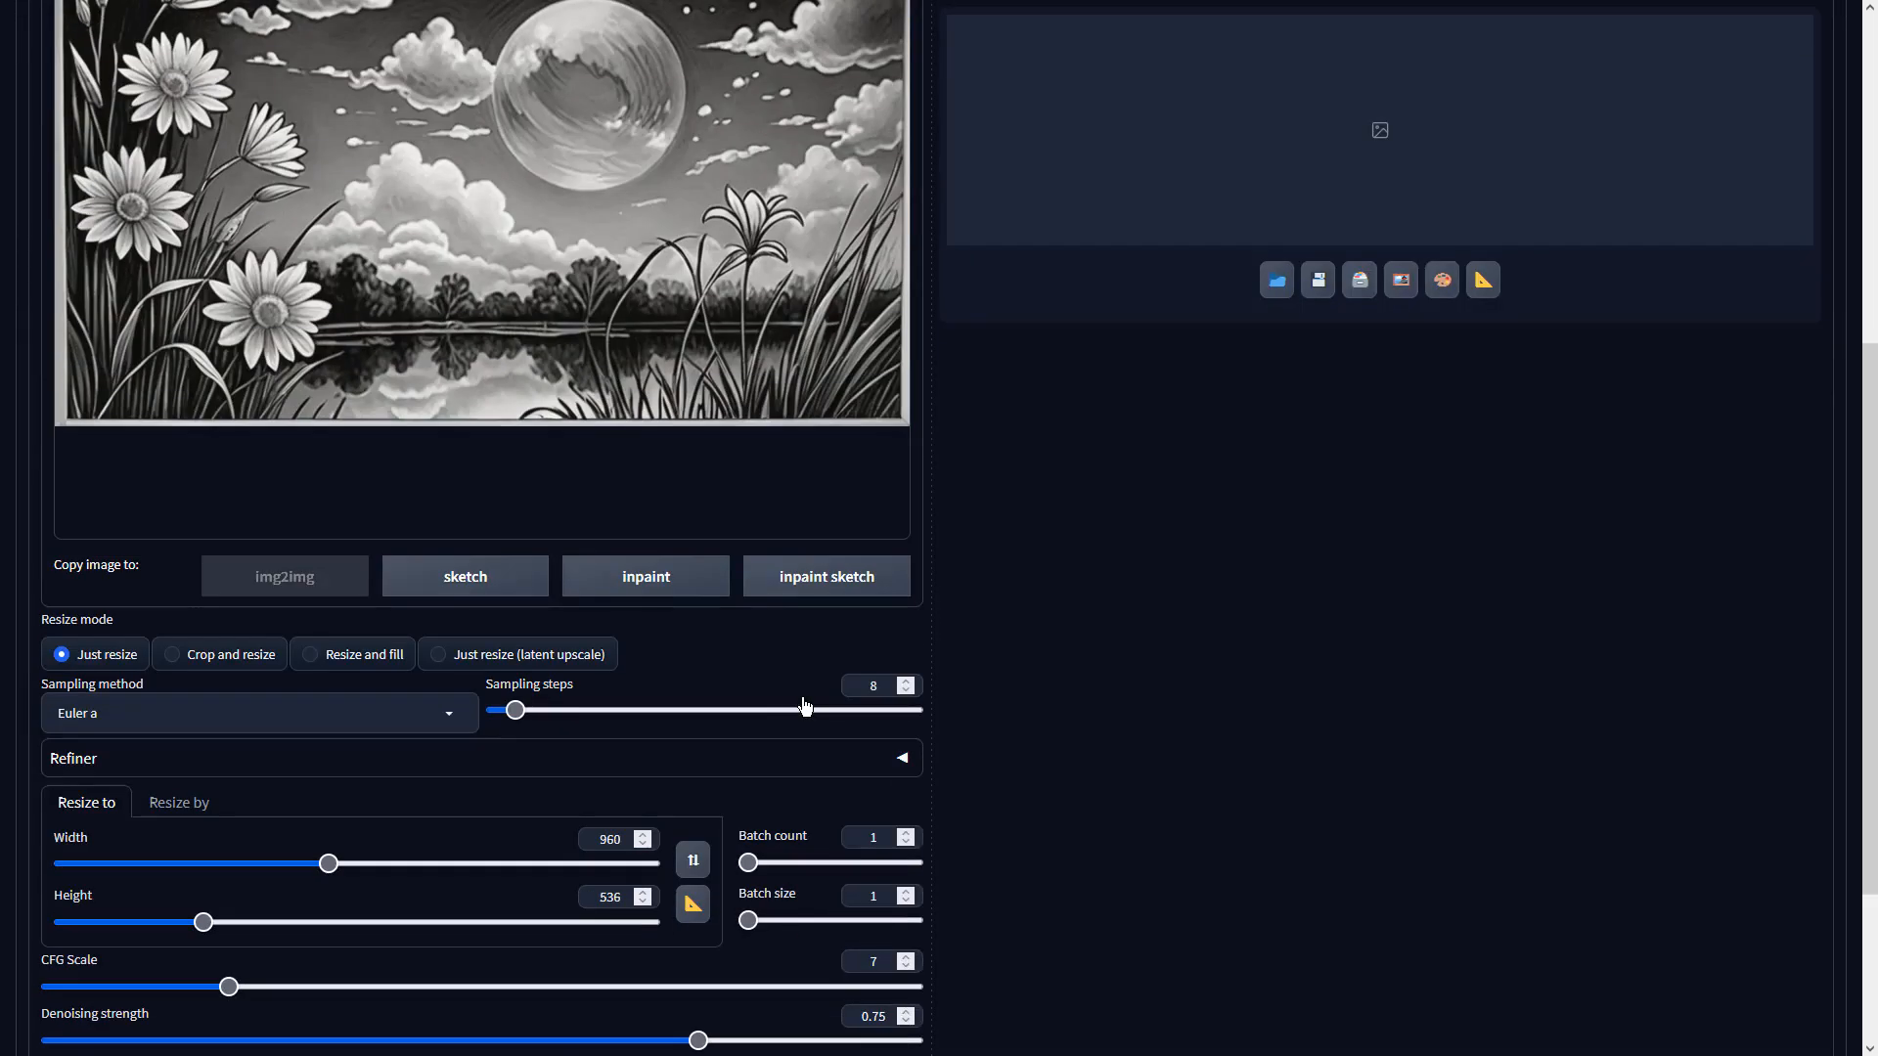
left_click(875, 838)
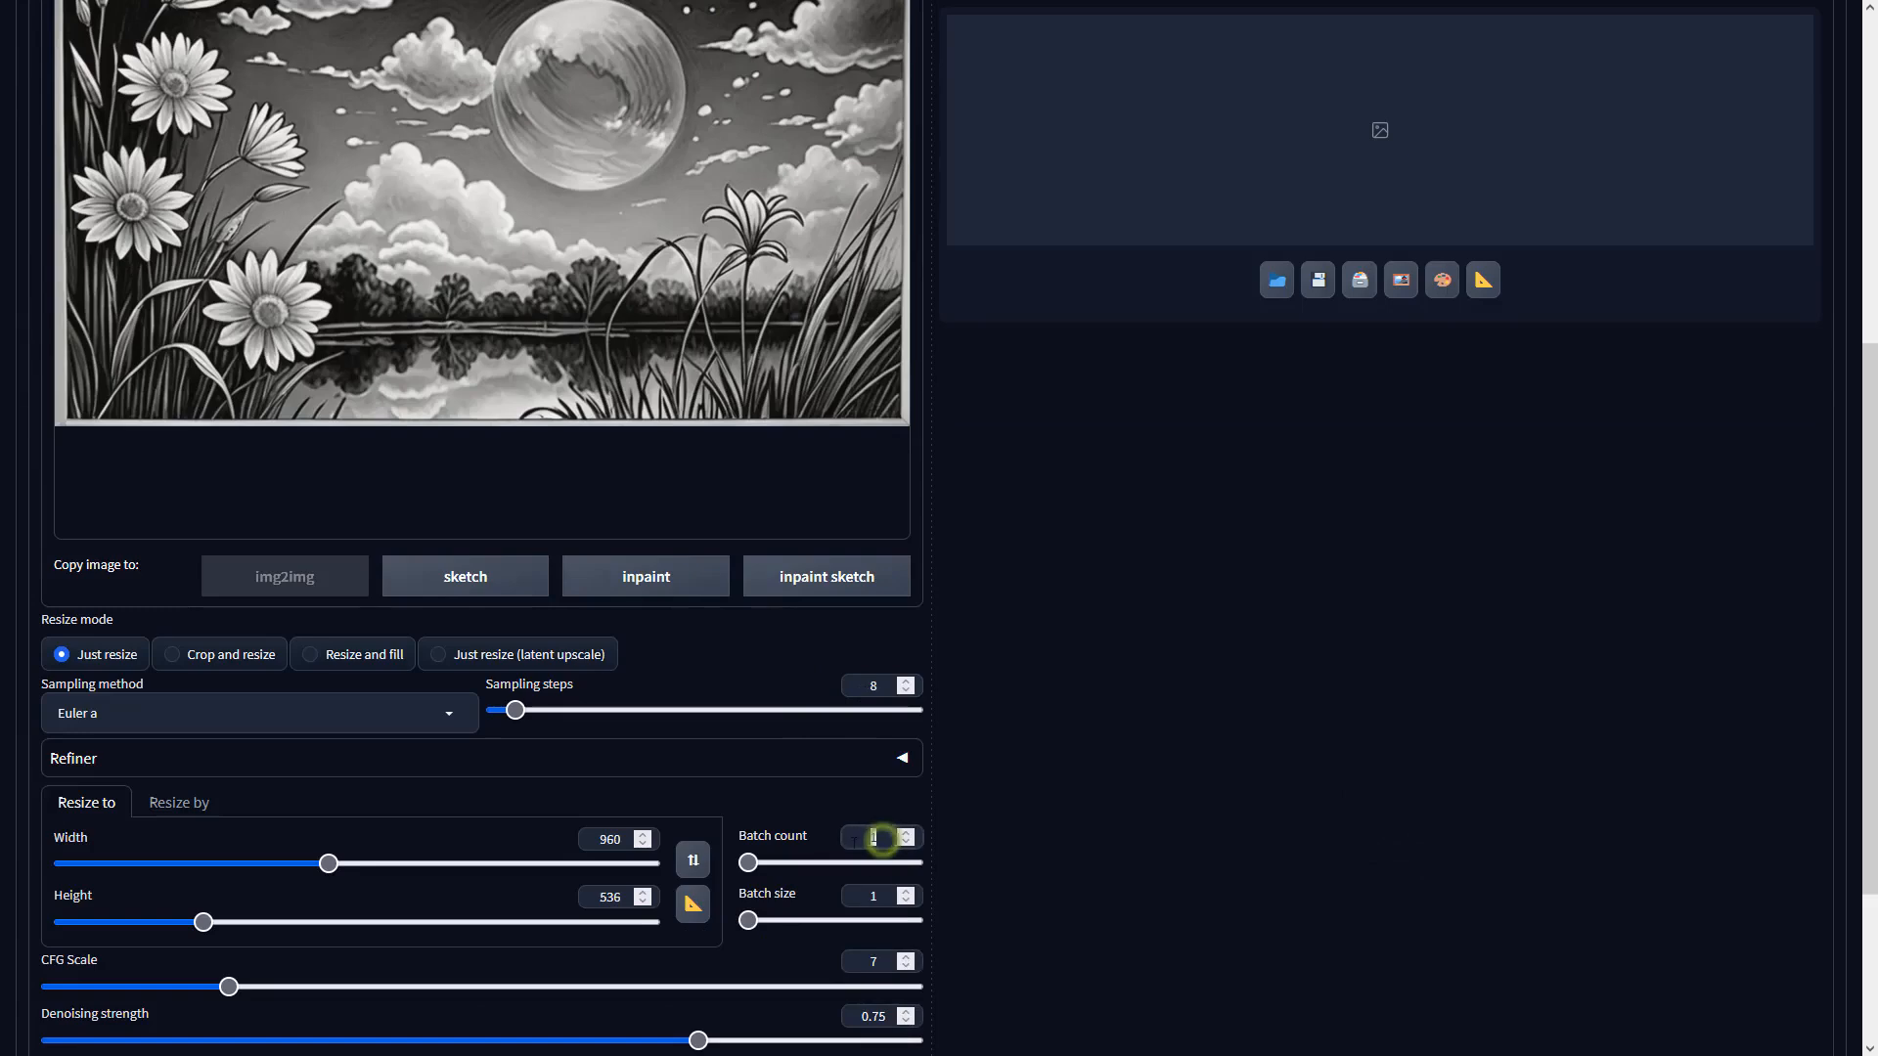
key("BackSpace")
type("4")
left_click(875, 961)
key("BackSpace")
type("2")
left_click(409, 714)
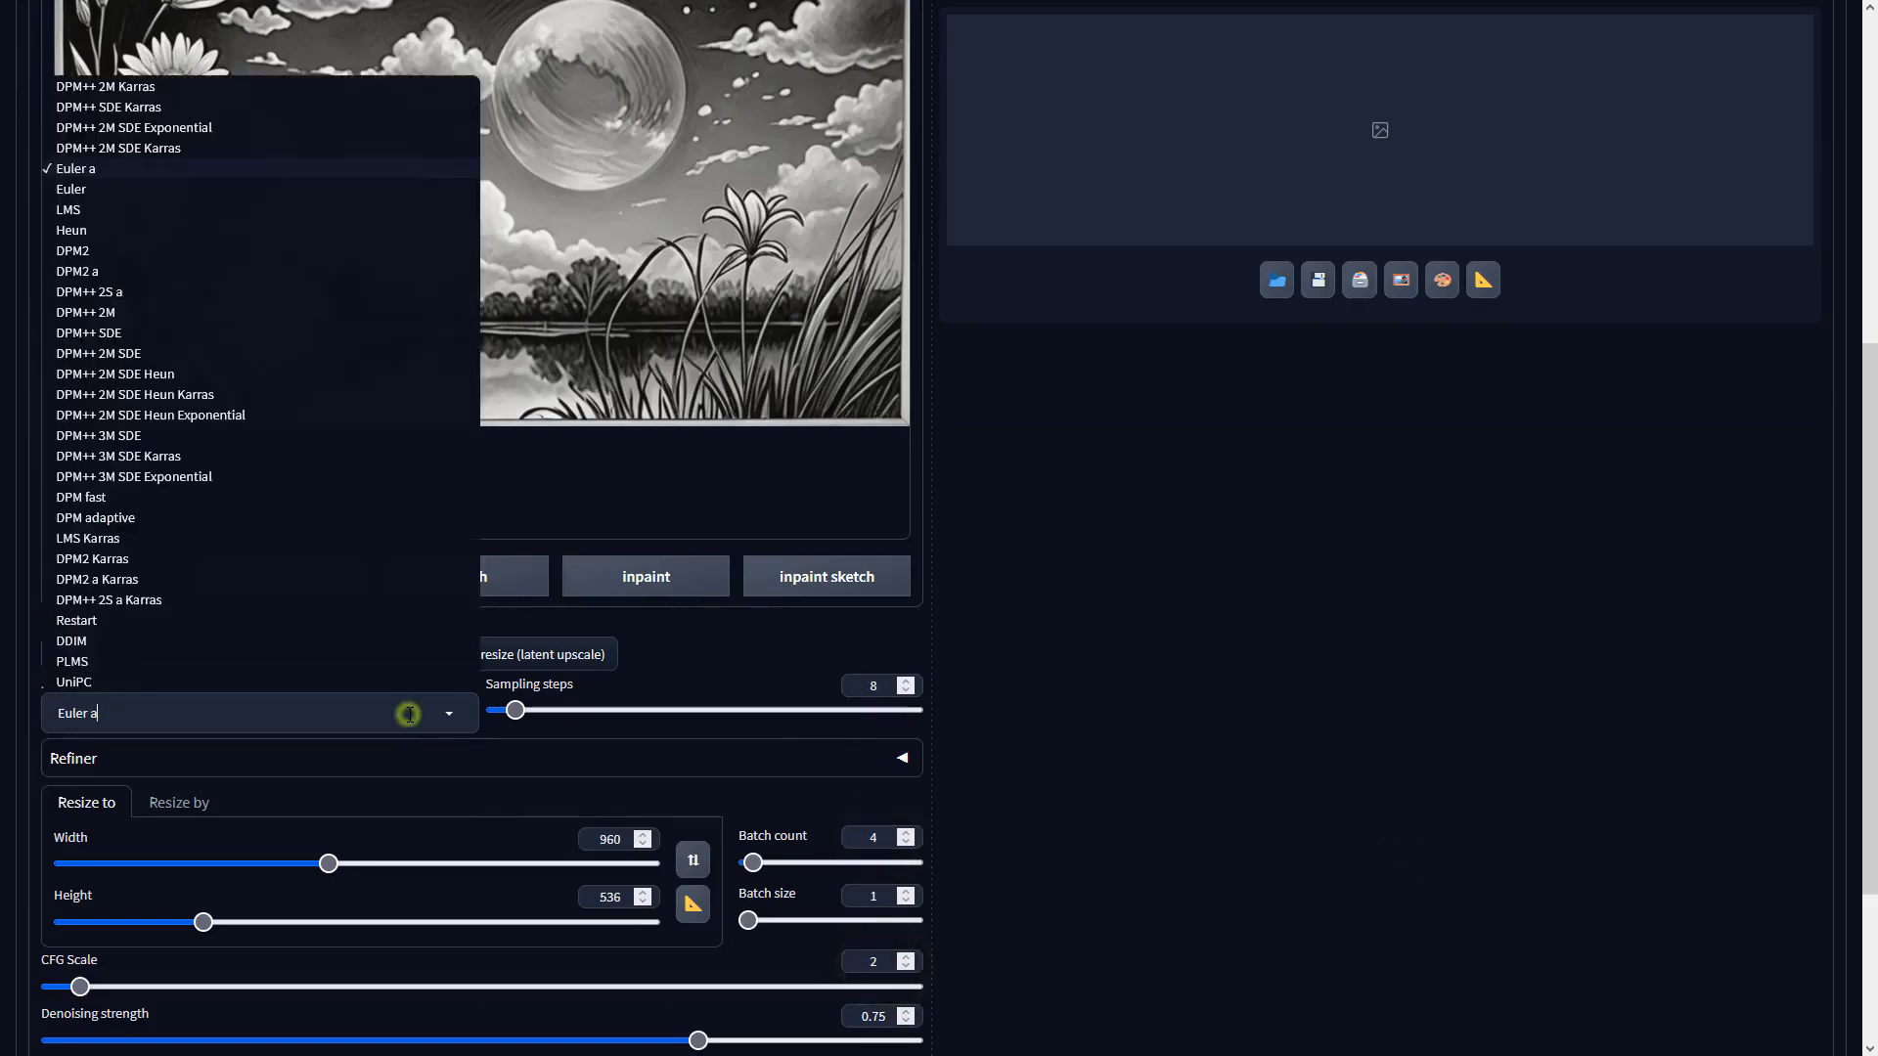
left_click(186, 334)
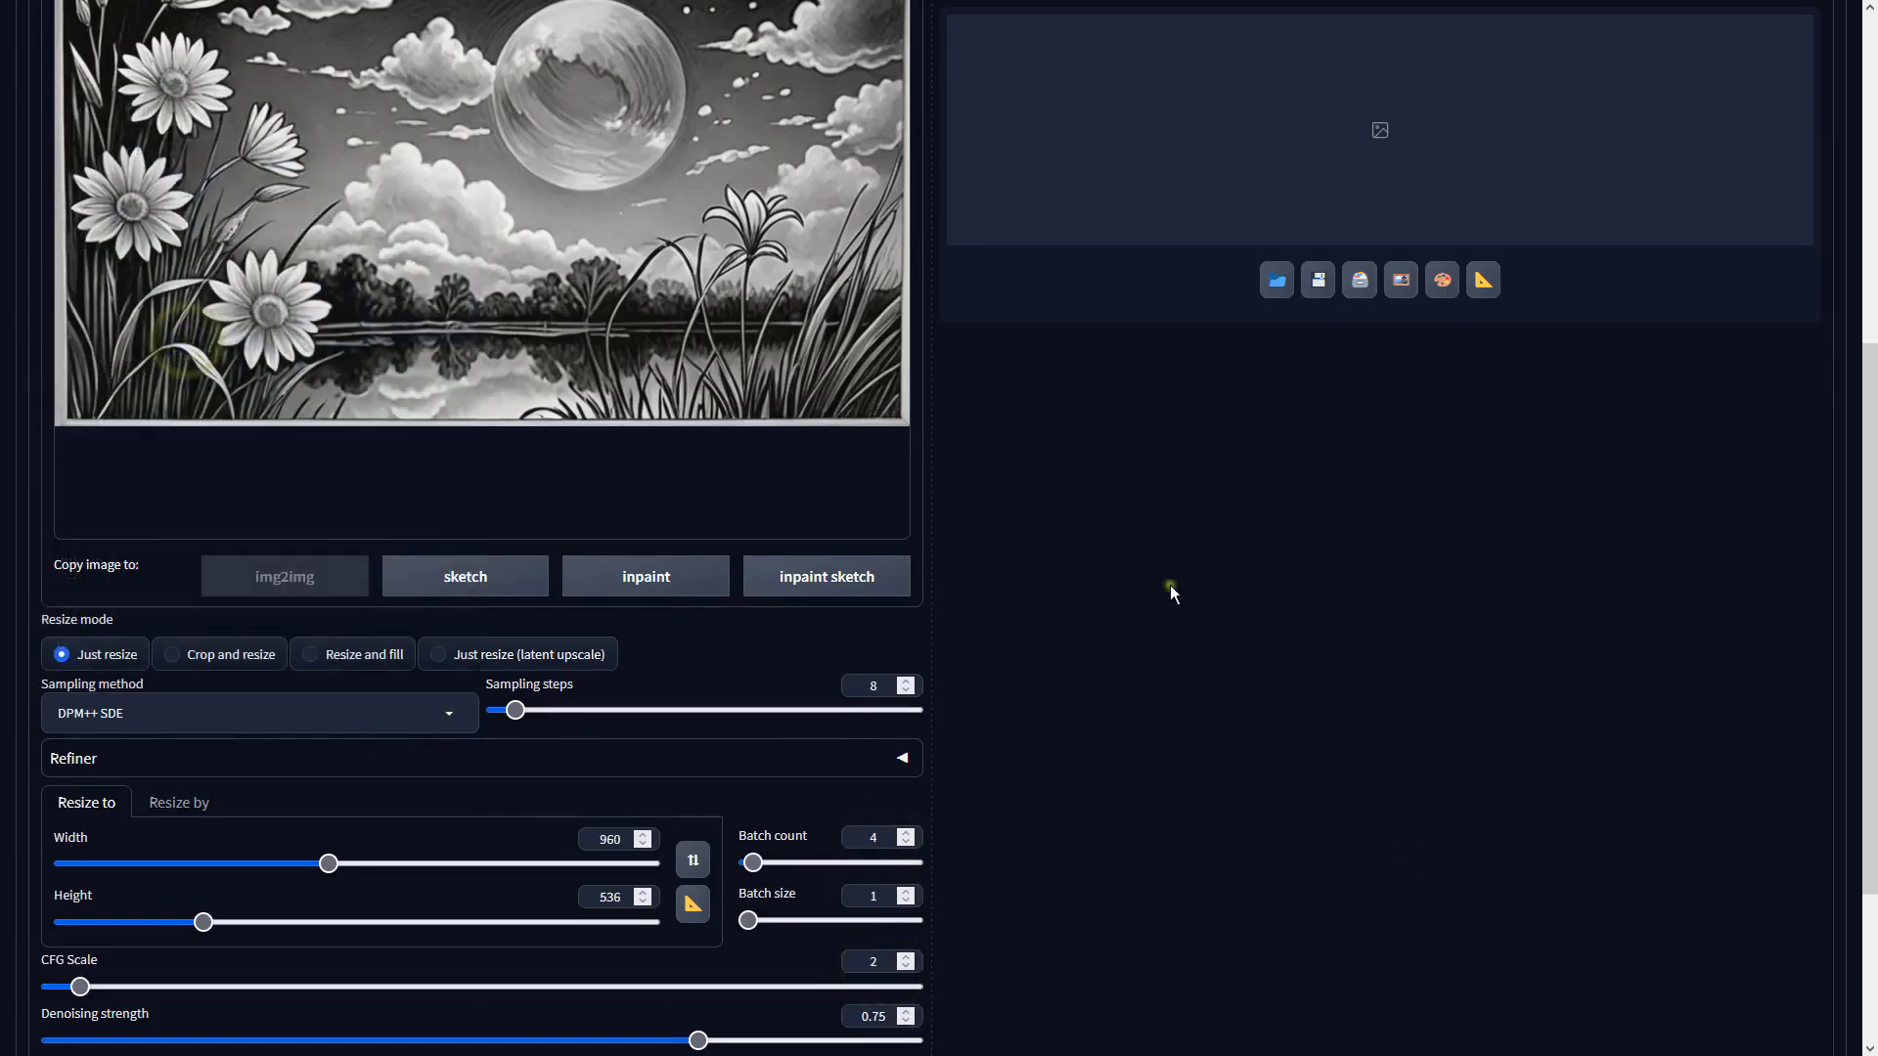
- Generate the batch of four variations and browse them at full size, selecting the second one
scroll(1272, 636, "up", 6)
left_click(1640, 176)
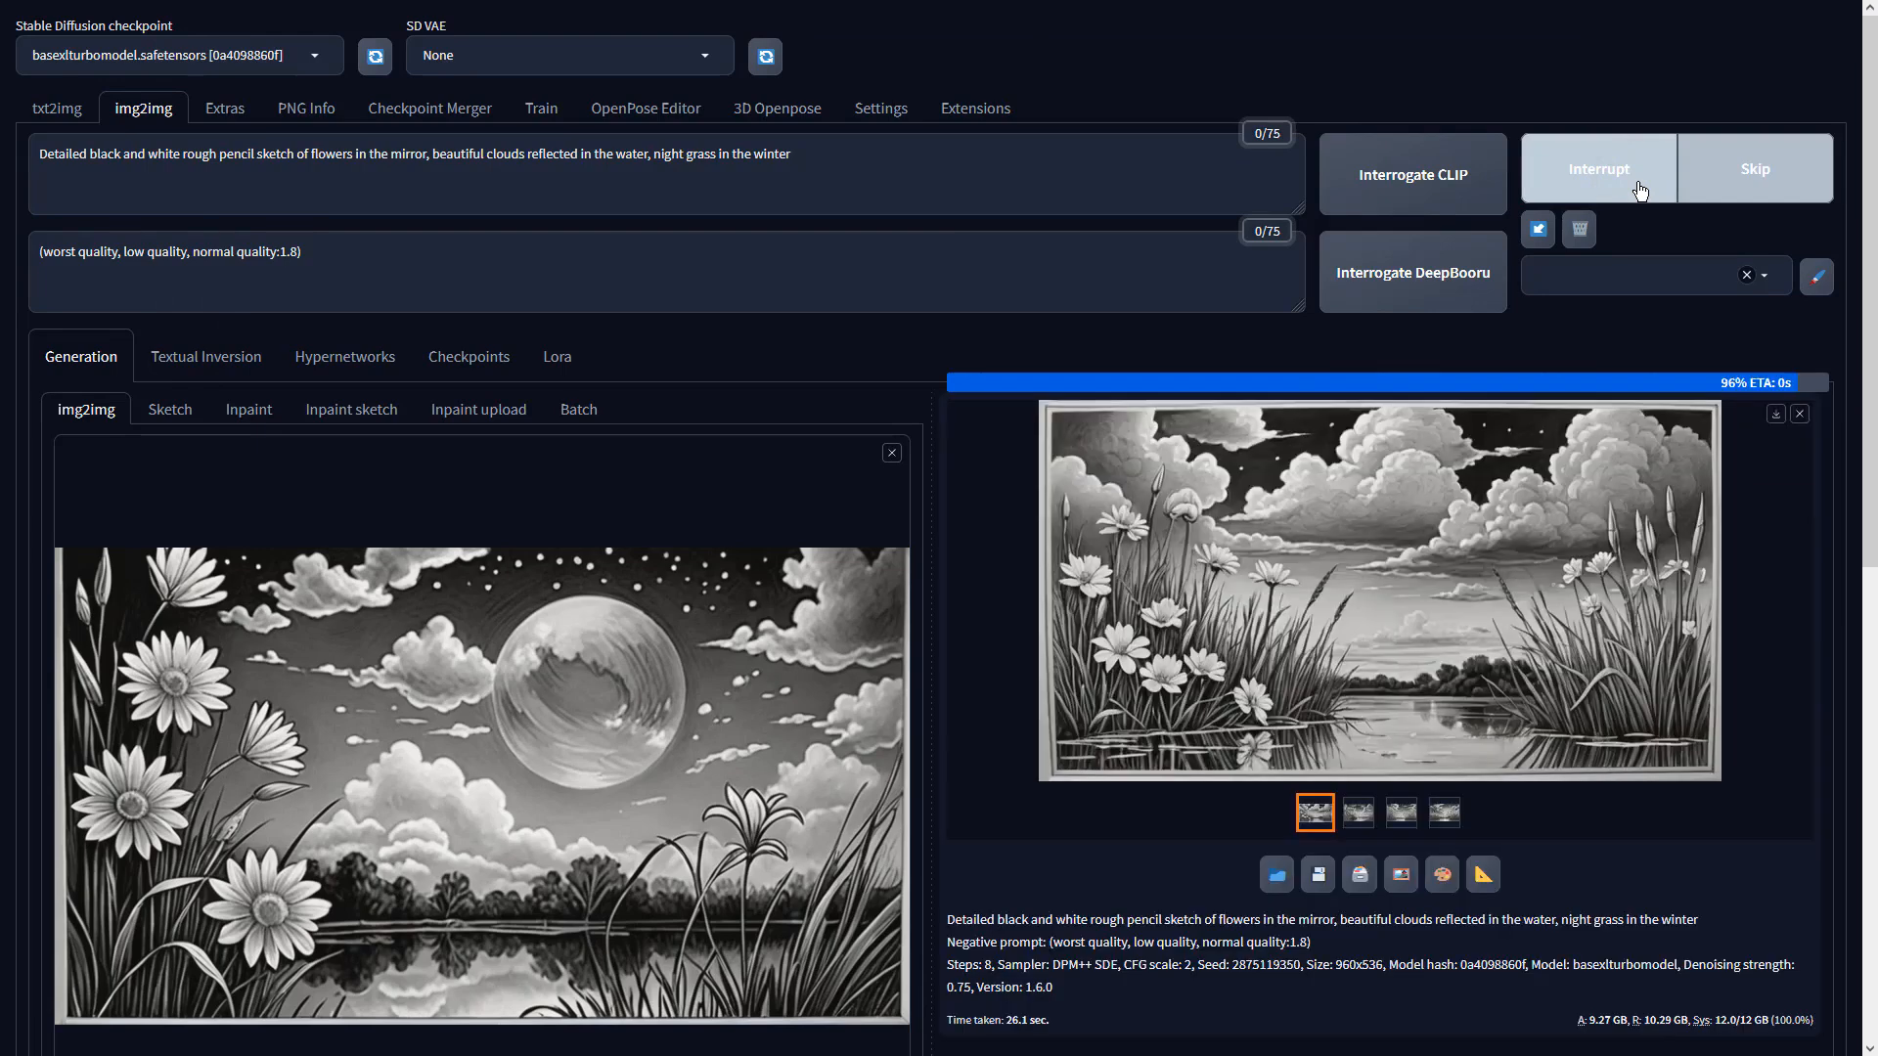
left_click(1448, 538)
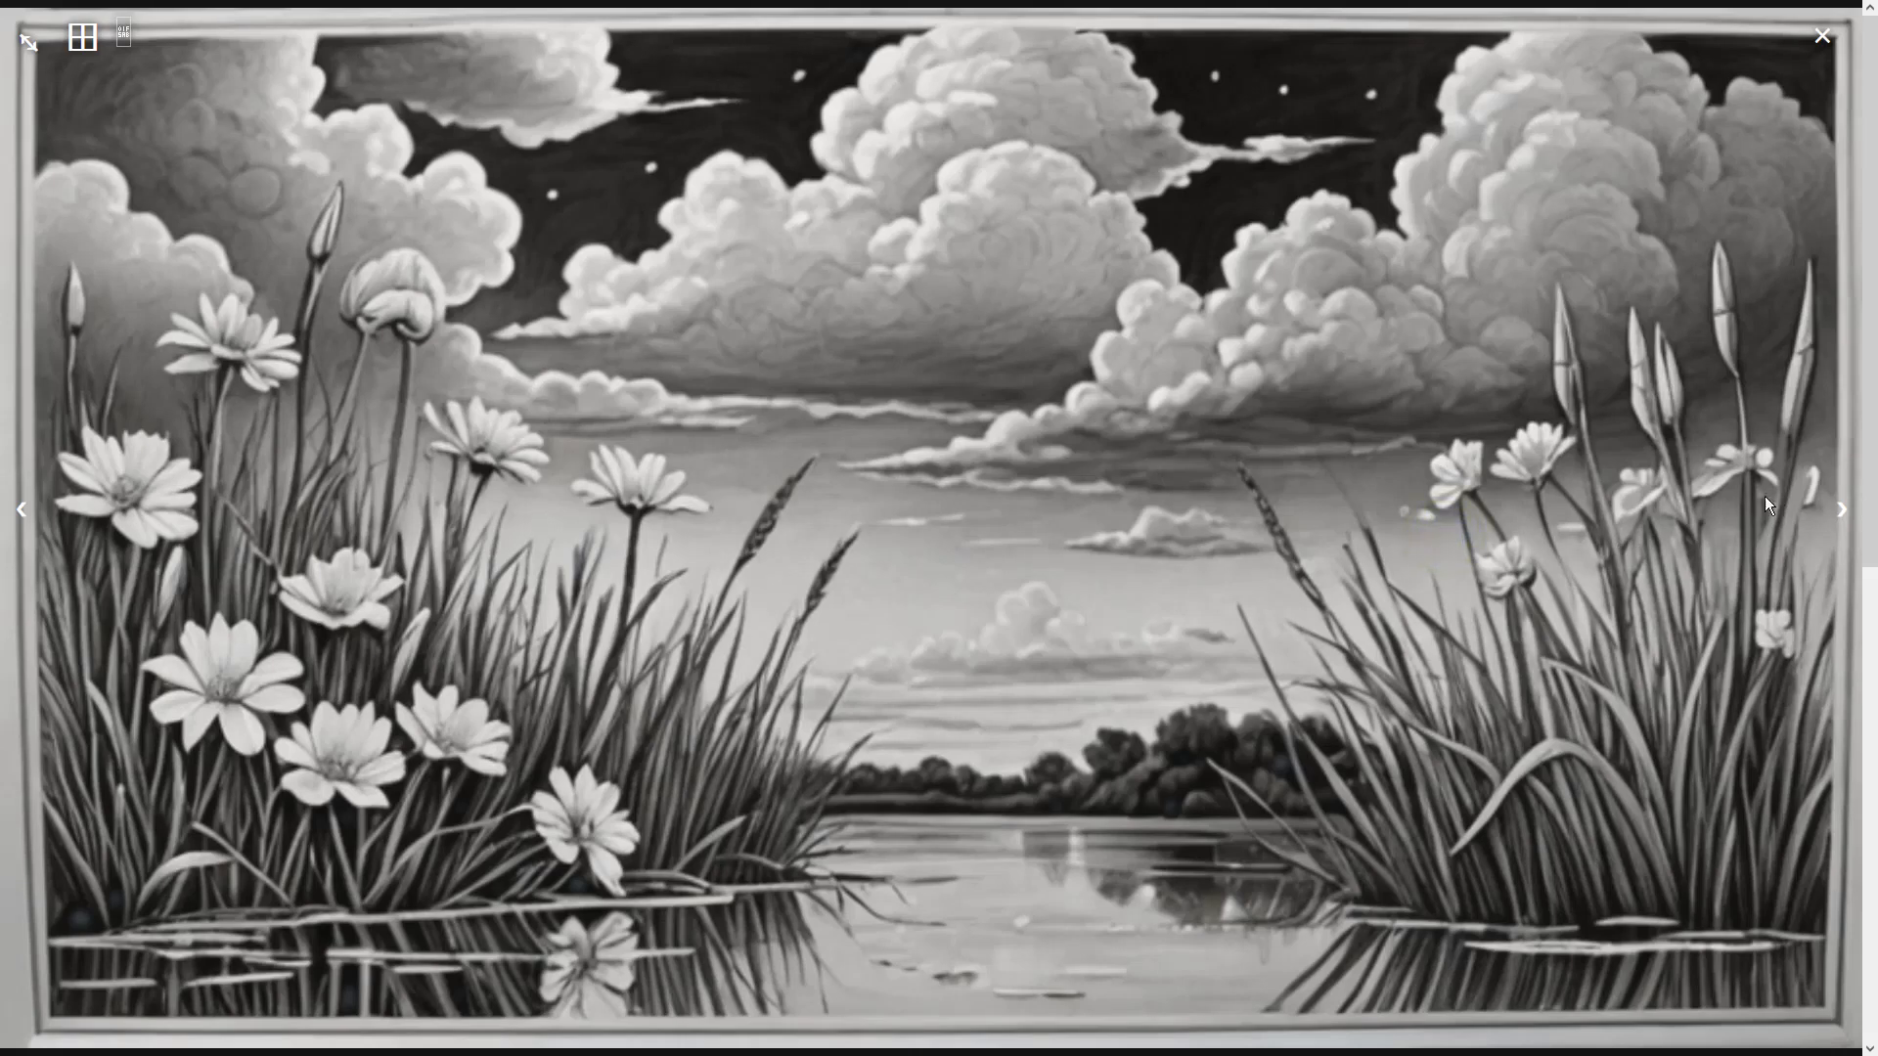
left_click(1840, 510)
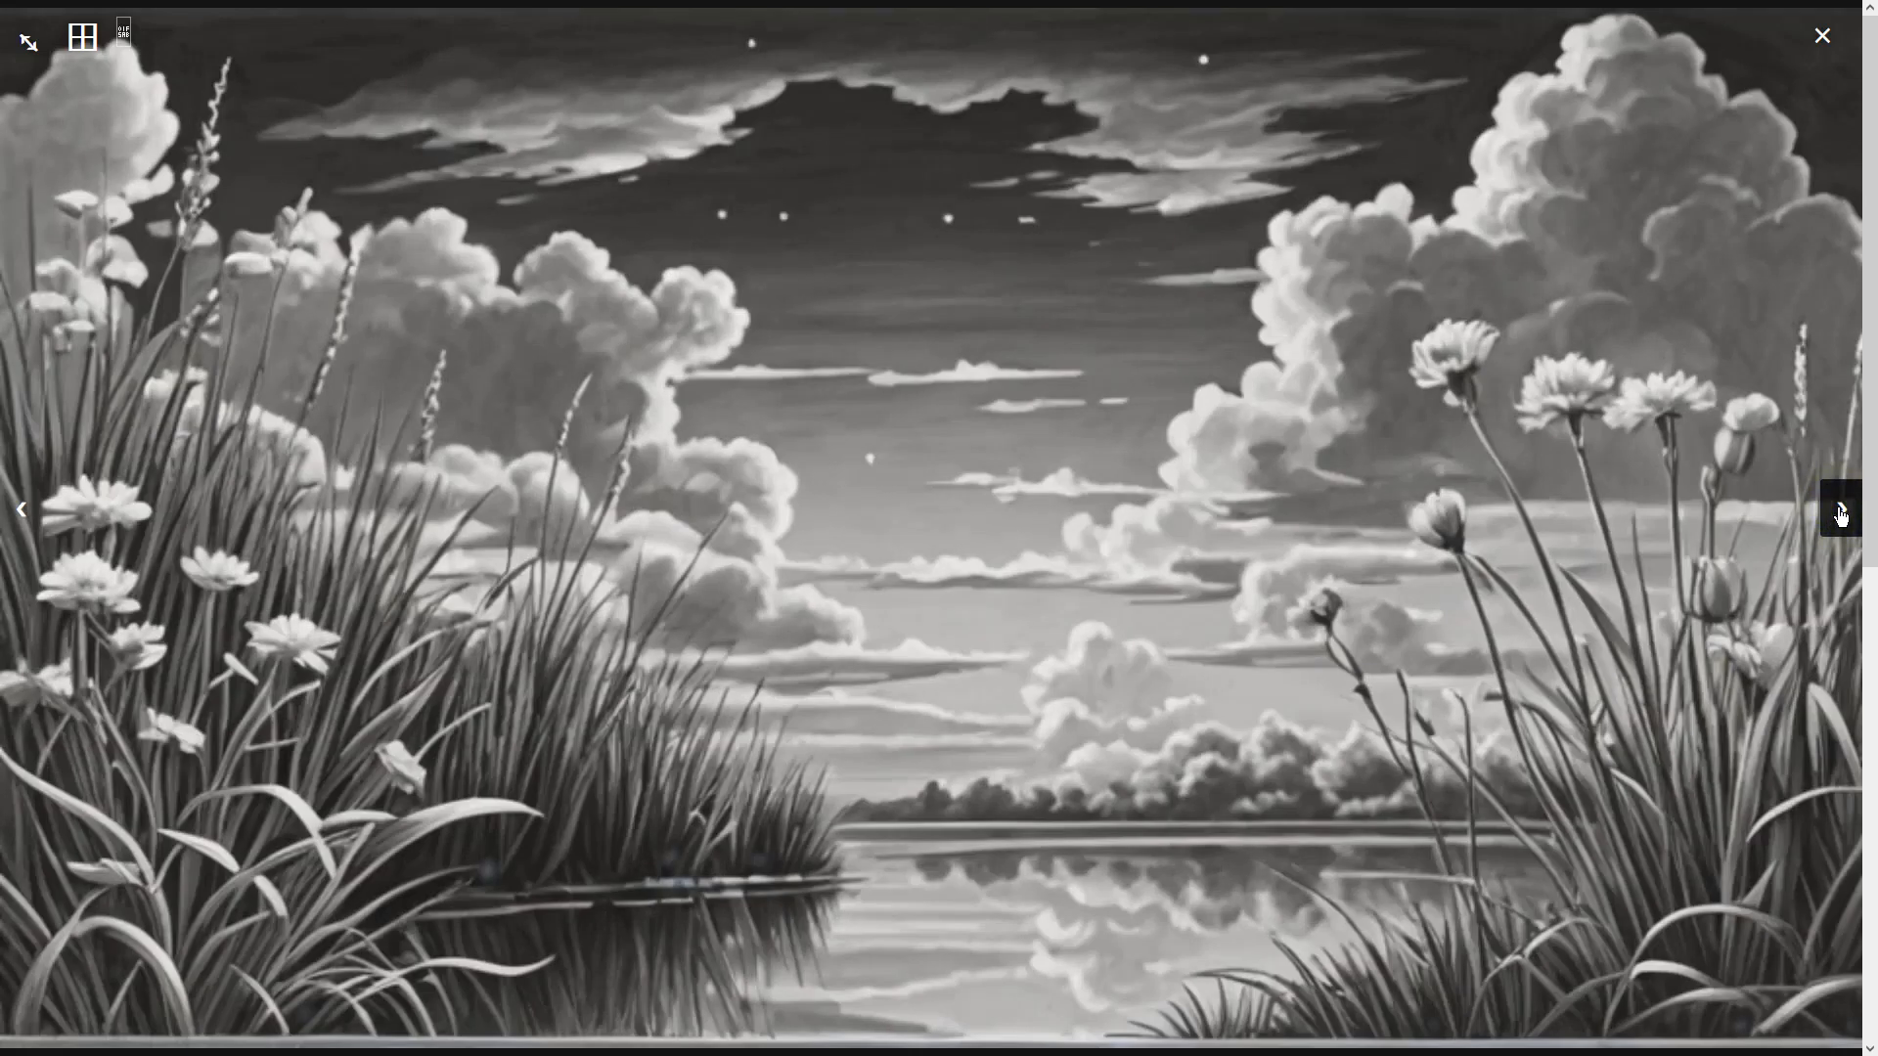
left_click(1840, 510)
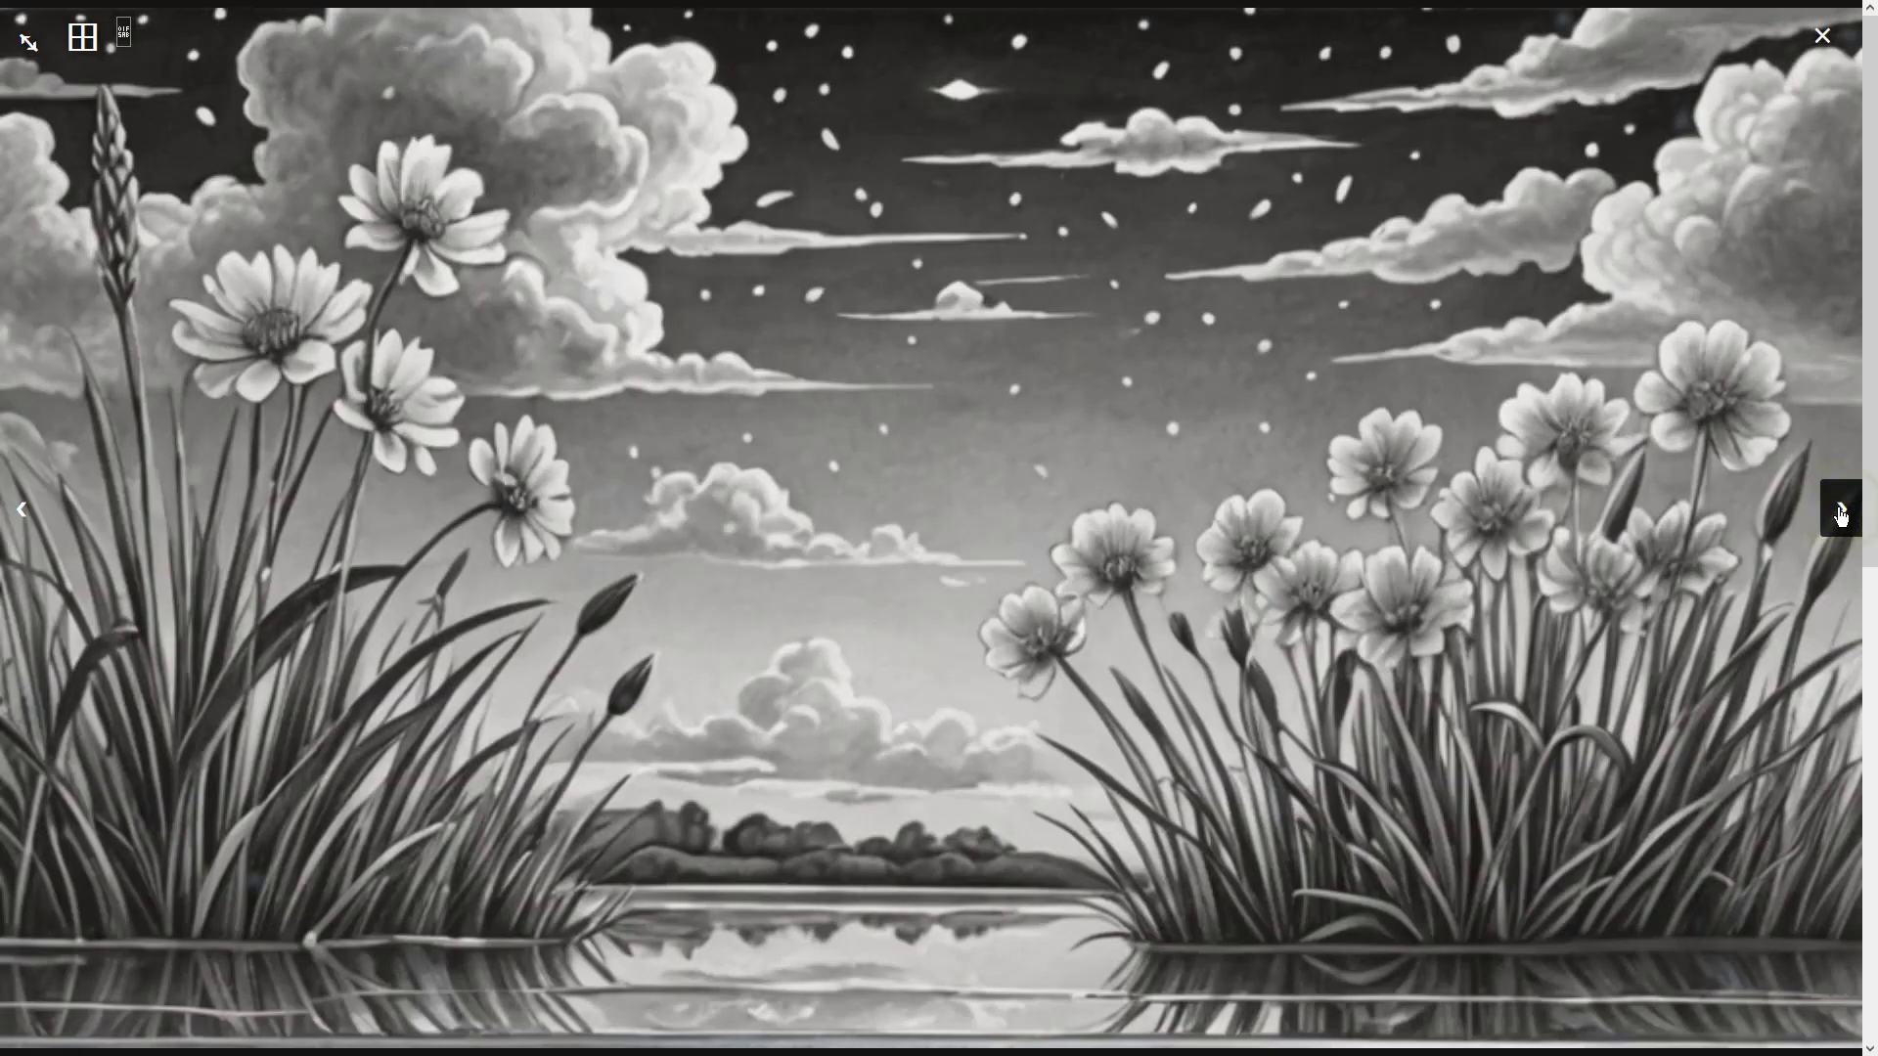
left_click(1840, 510)
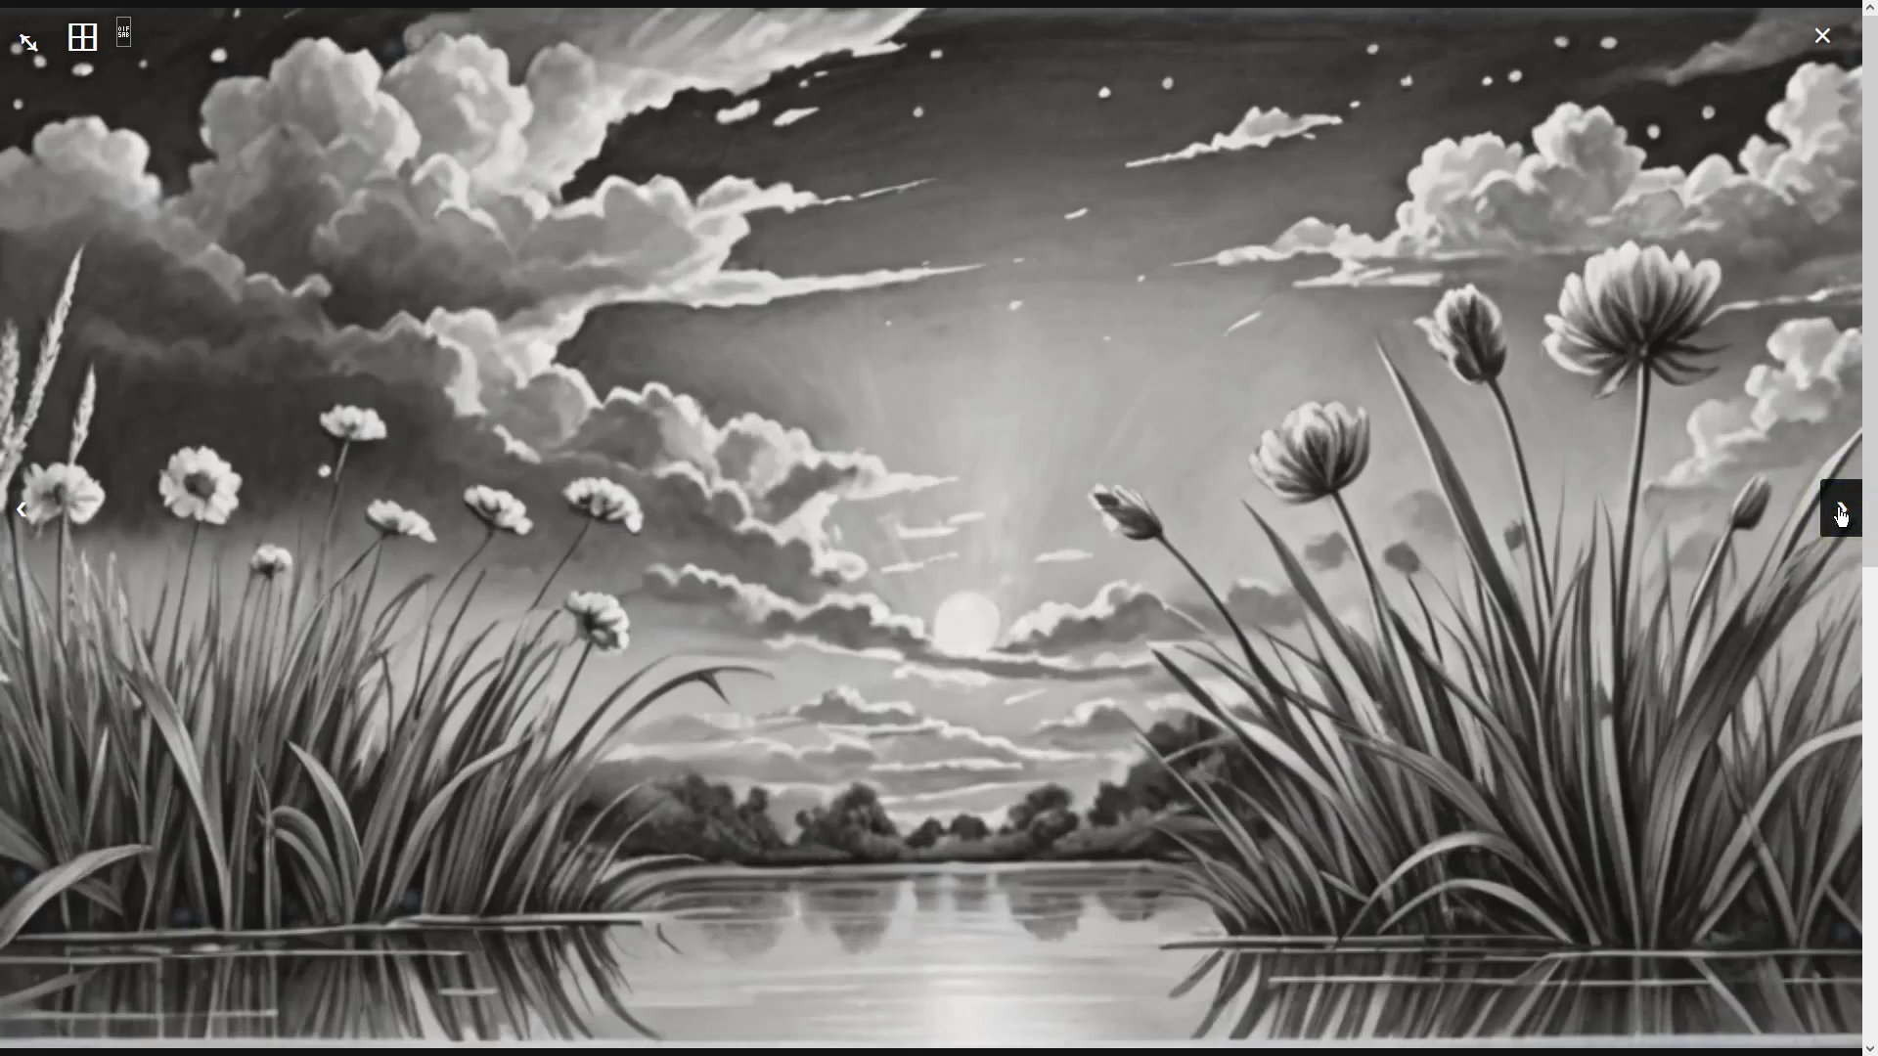
left_click(1840, 509)
left_click(1840, 510)
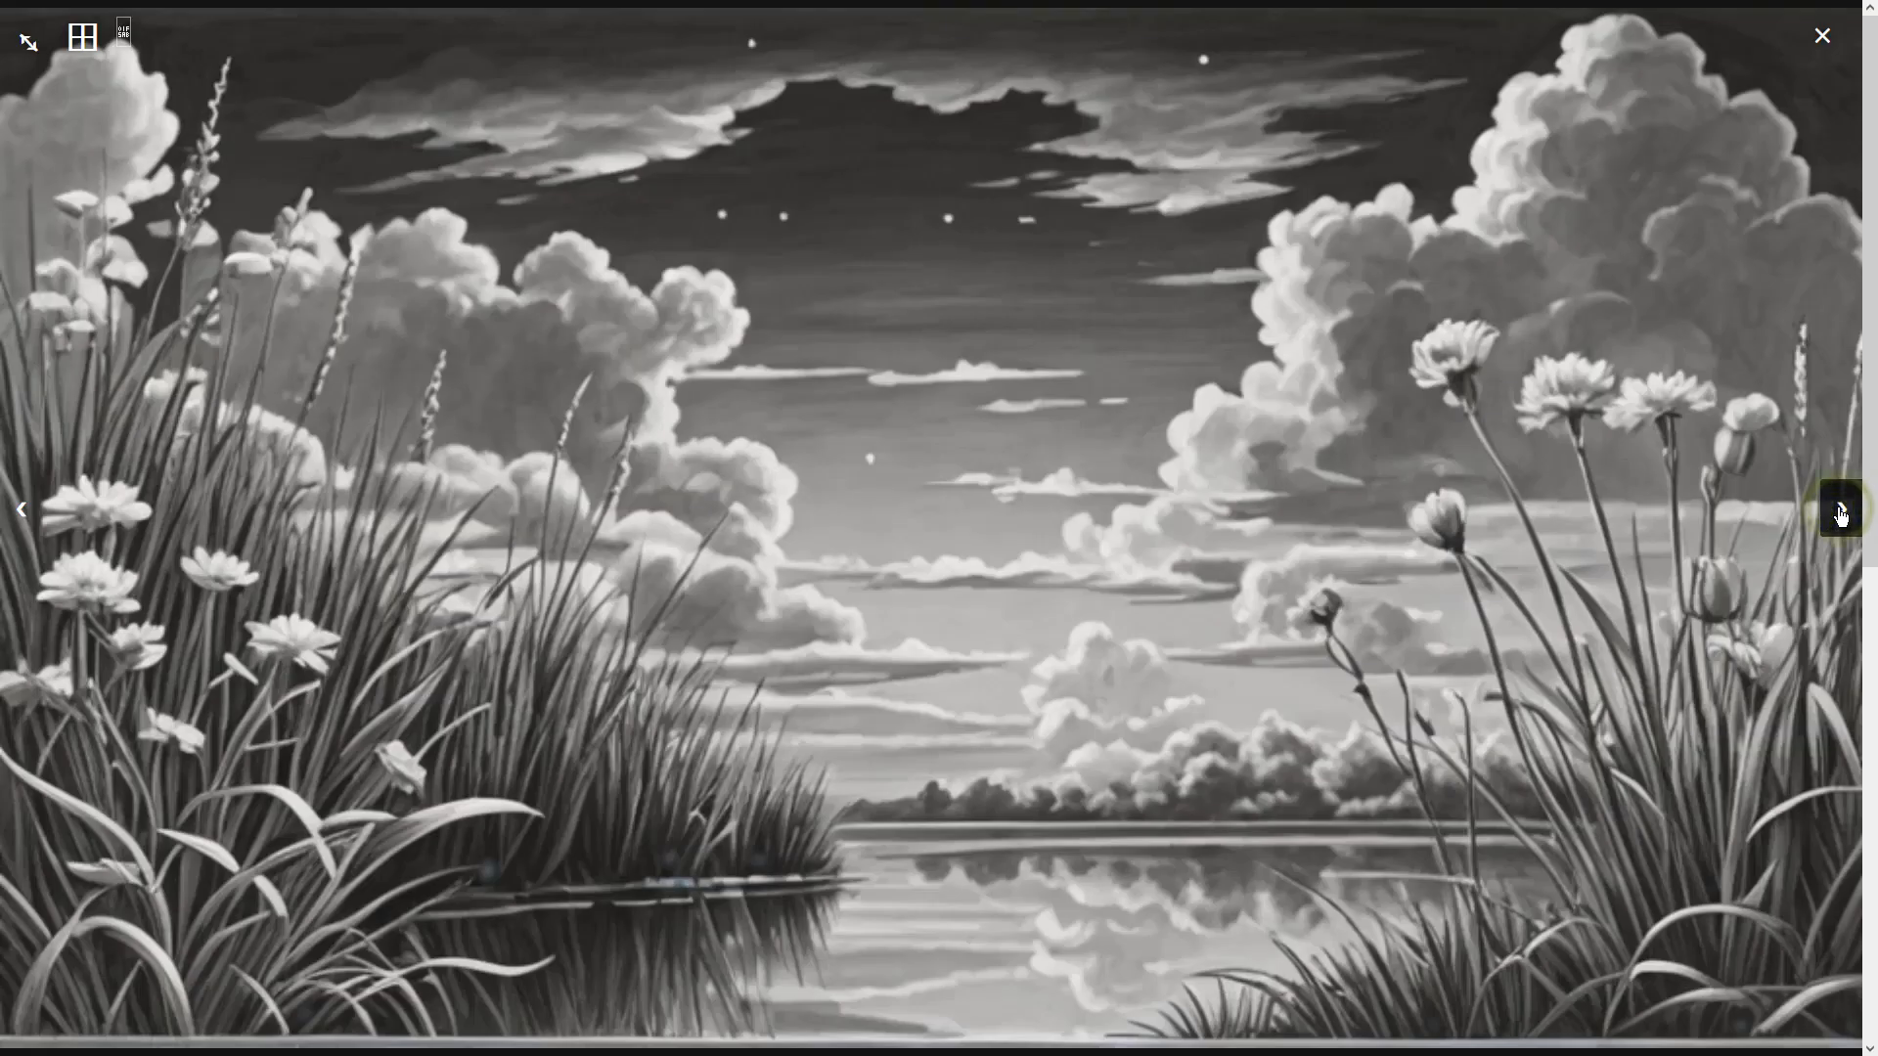
left_click(1447, 497)
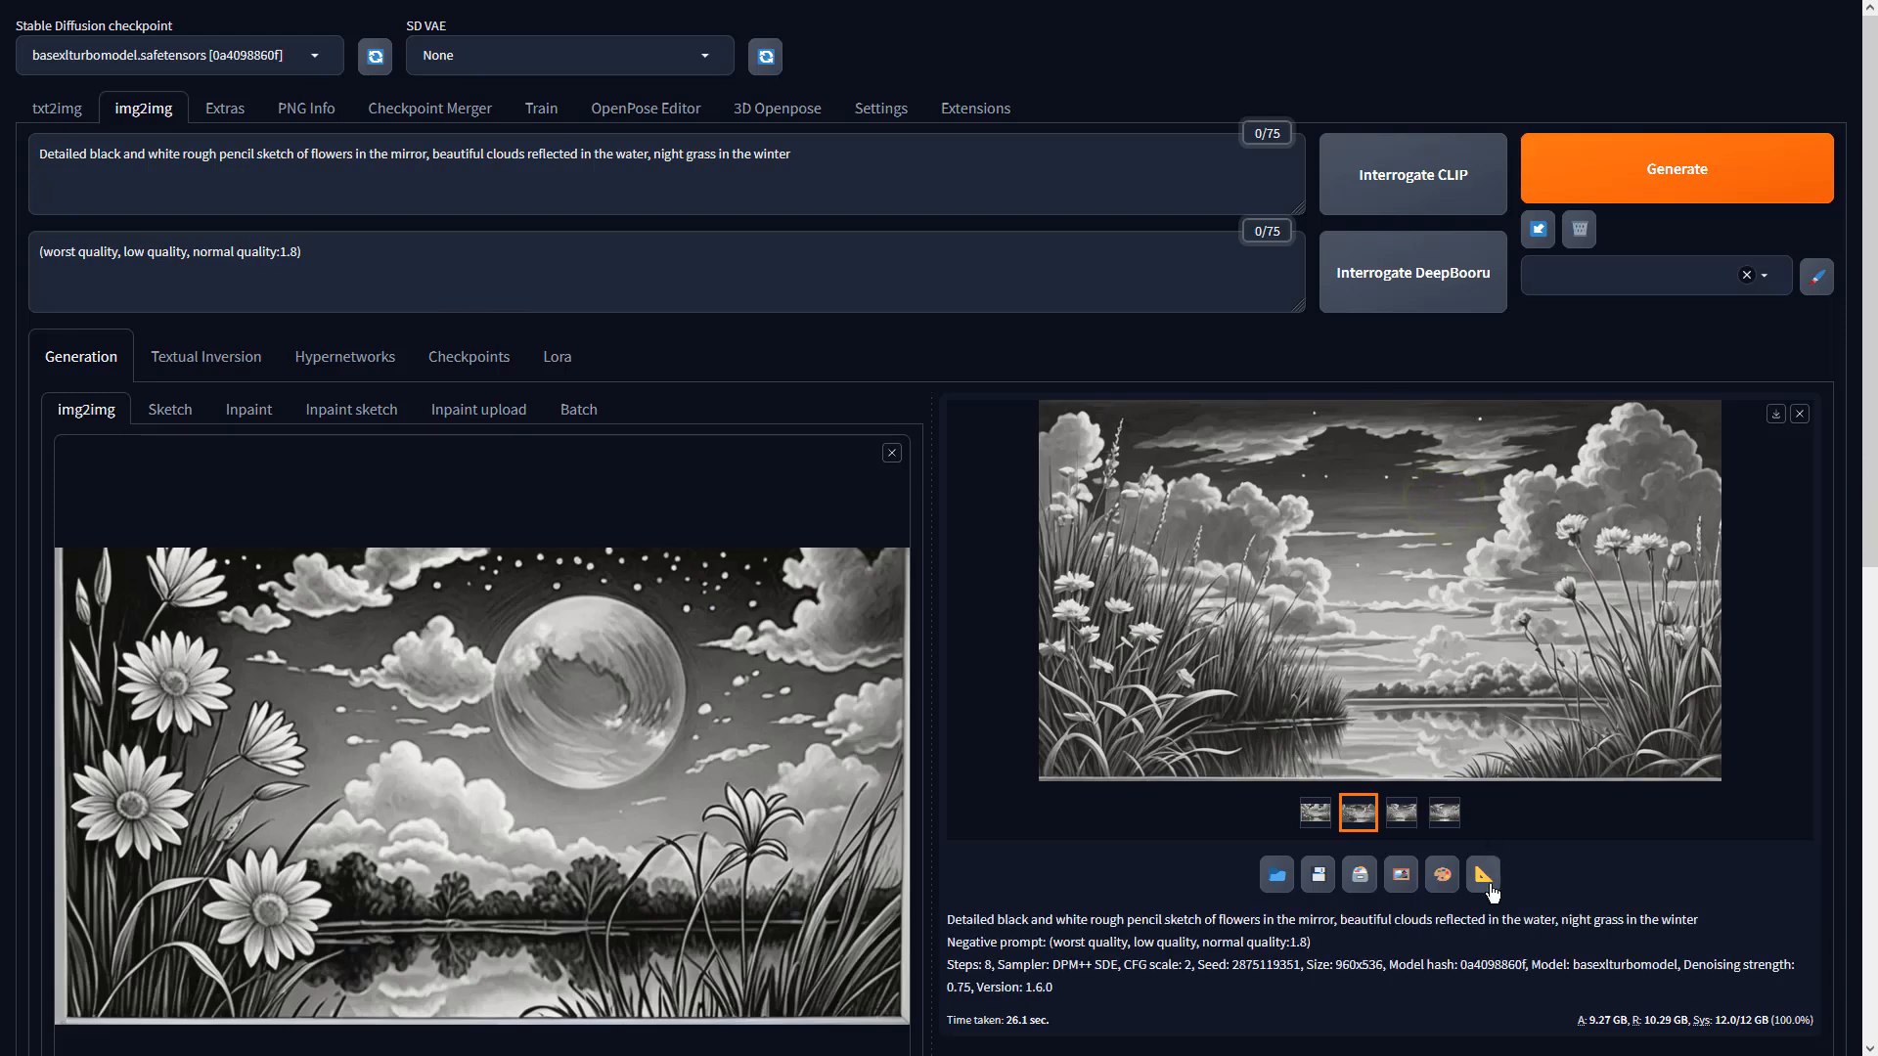
- Send the selected variation to Extras and process it with upscaler 4x-UltraSharp at a resize factor of 1
left_click(1488, 885)
left_click(880, 523)
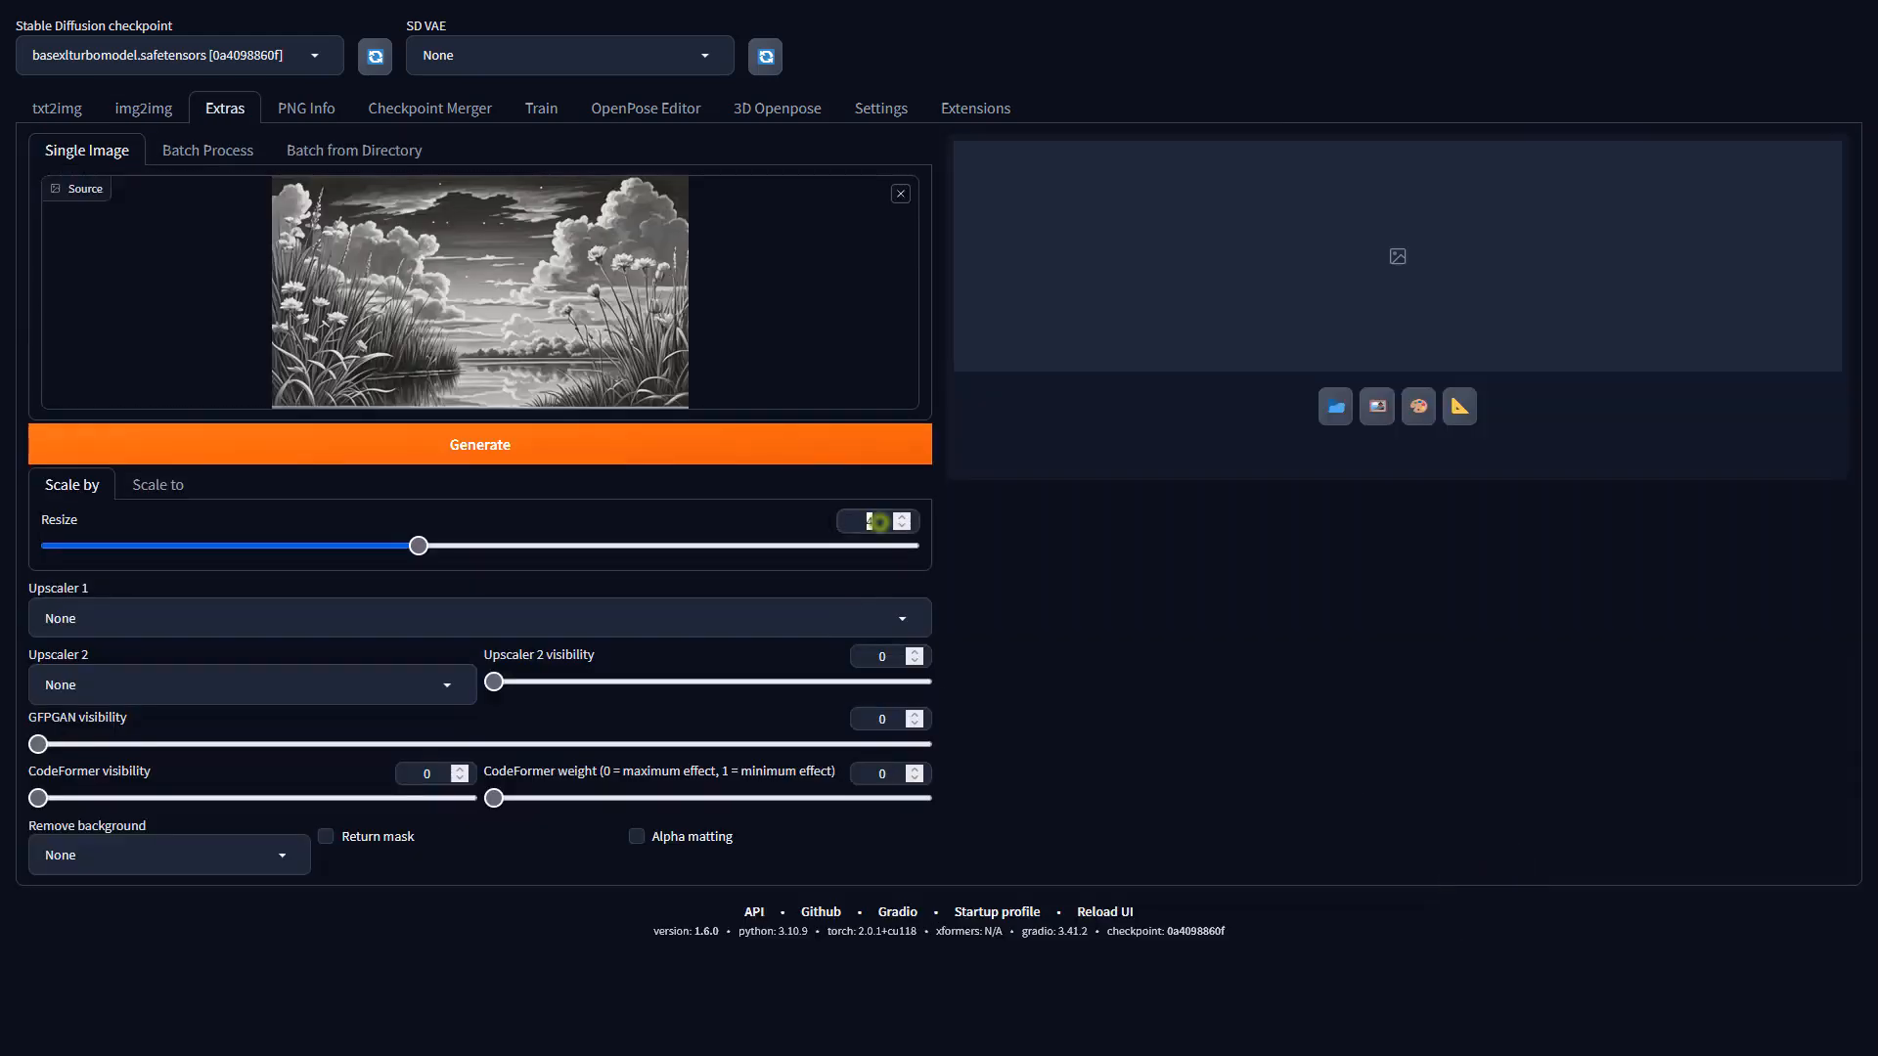
left_click(880, 612)
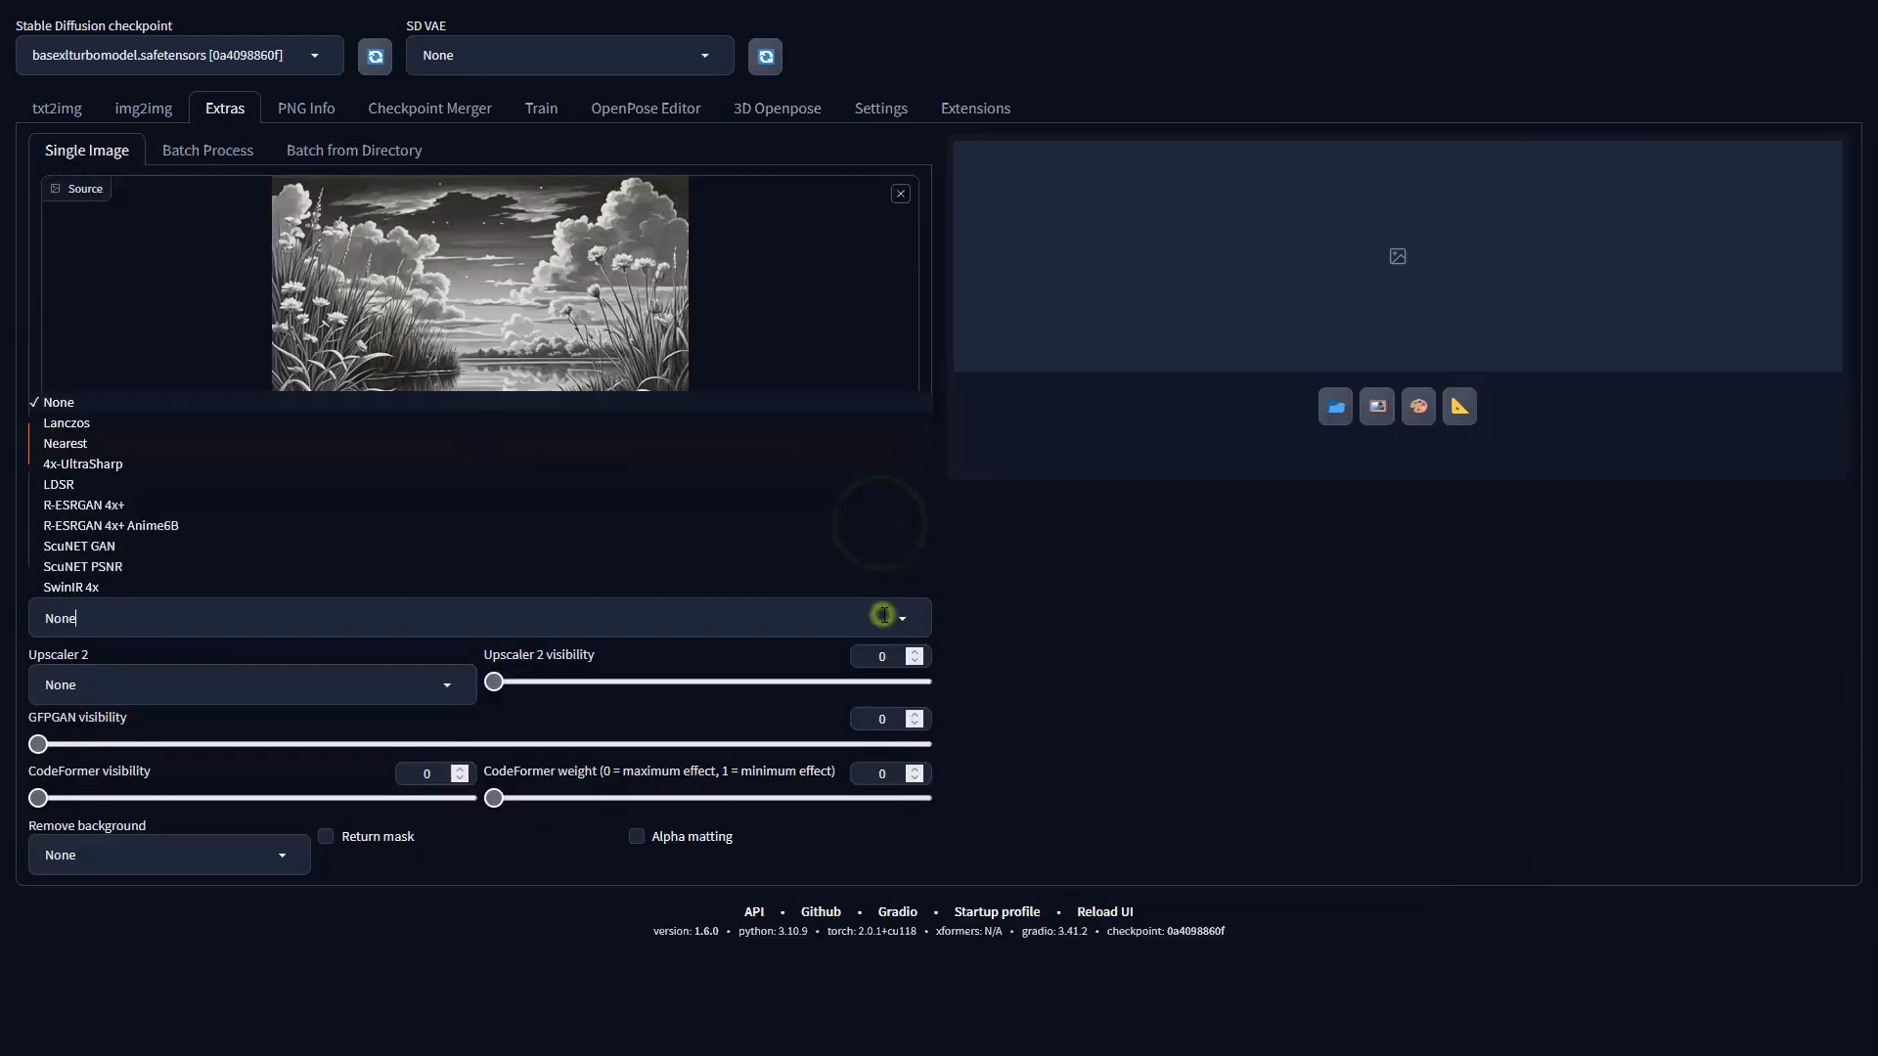
left_click(273, 471)
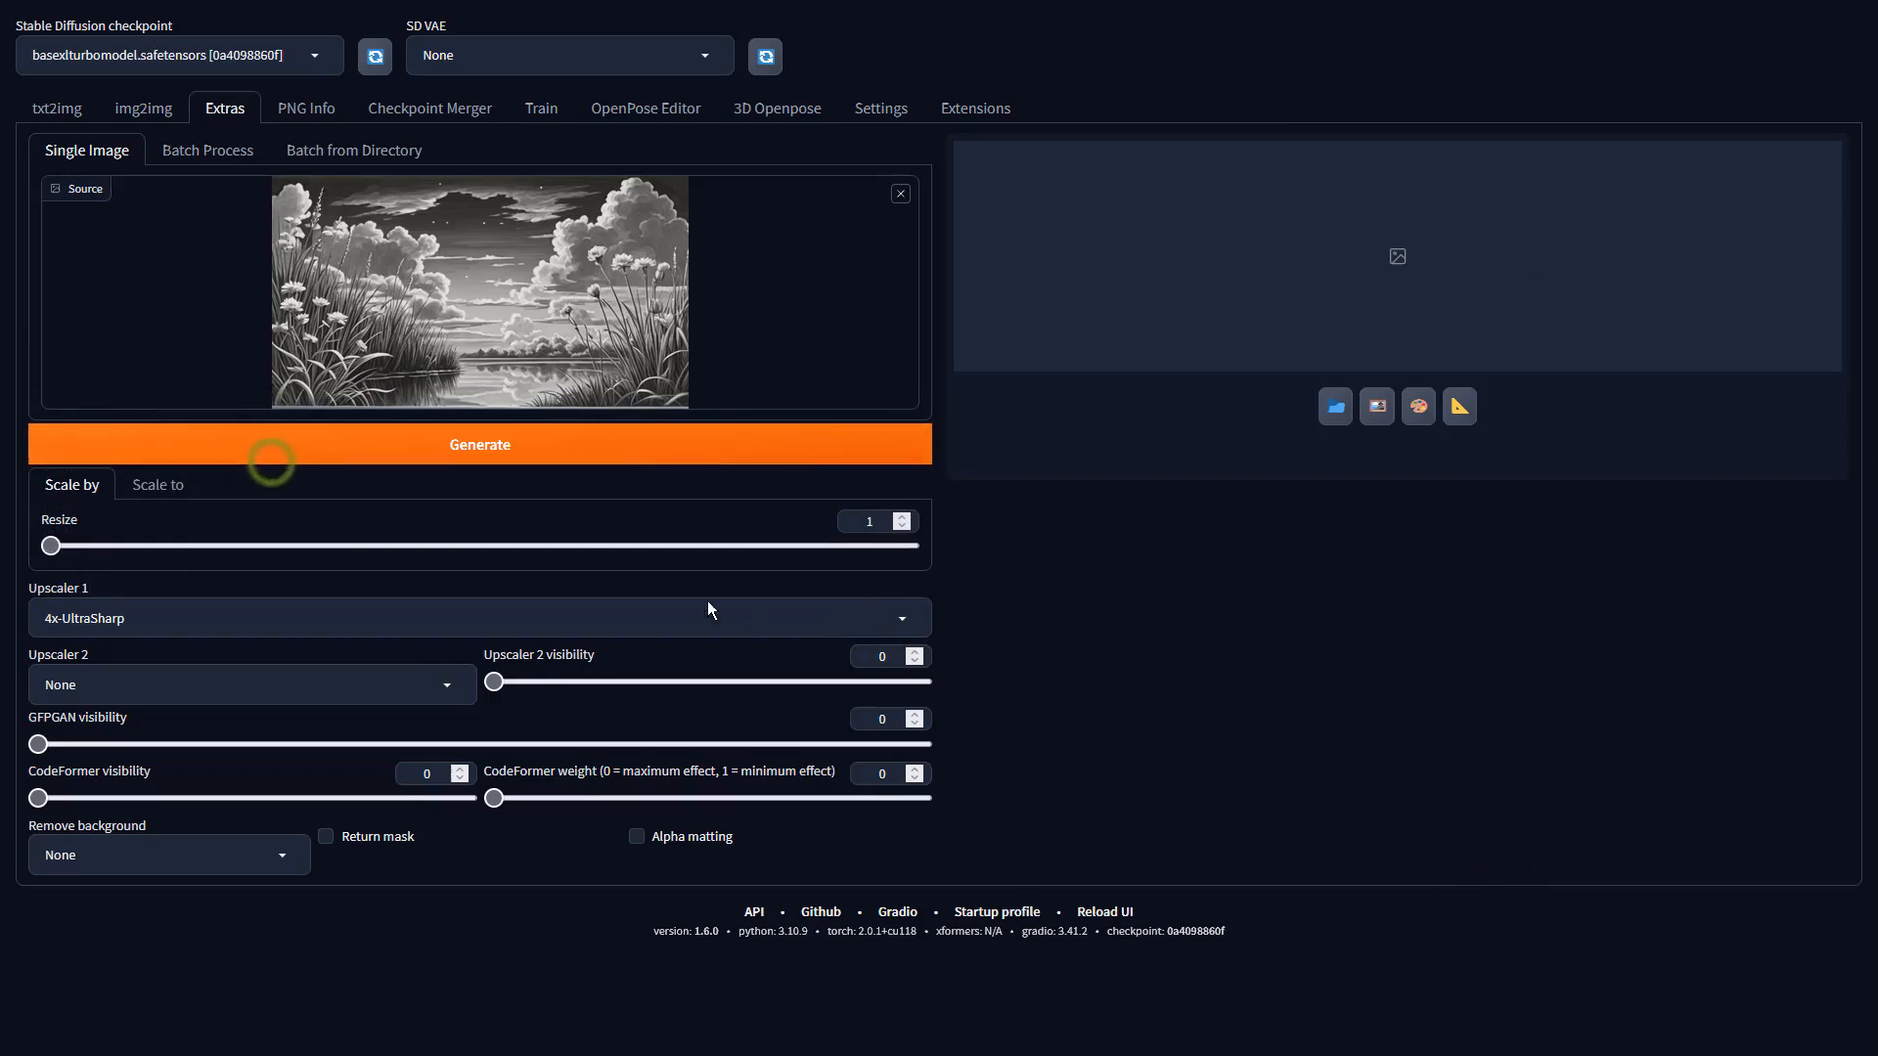
left_click(772, 461)
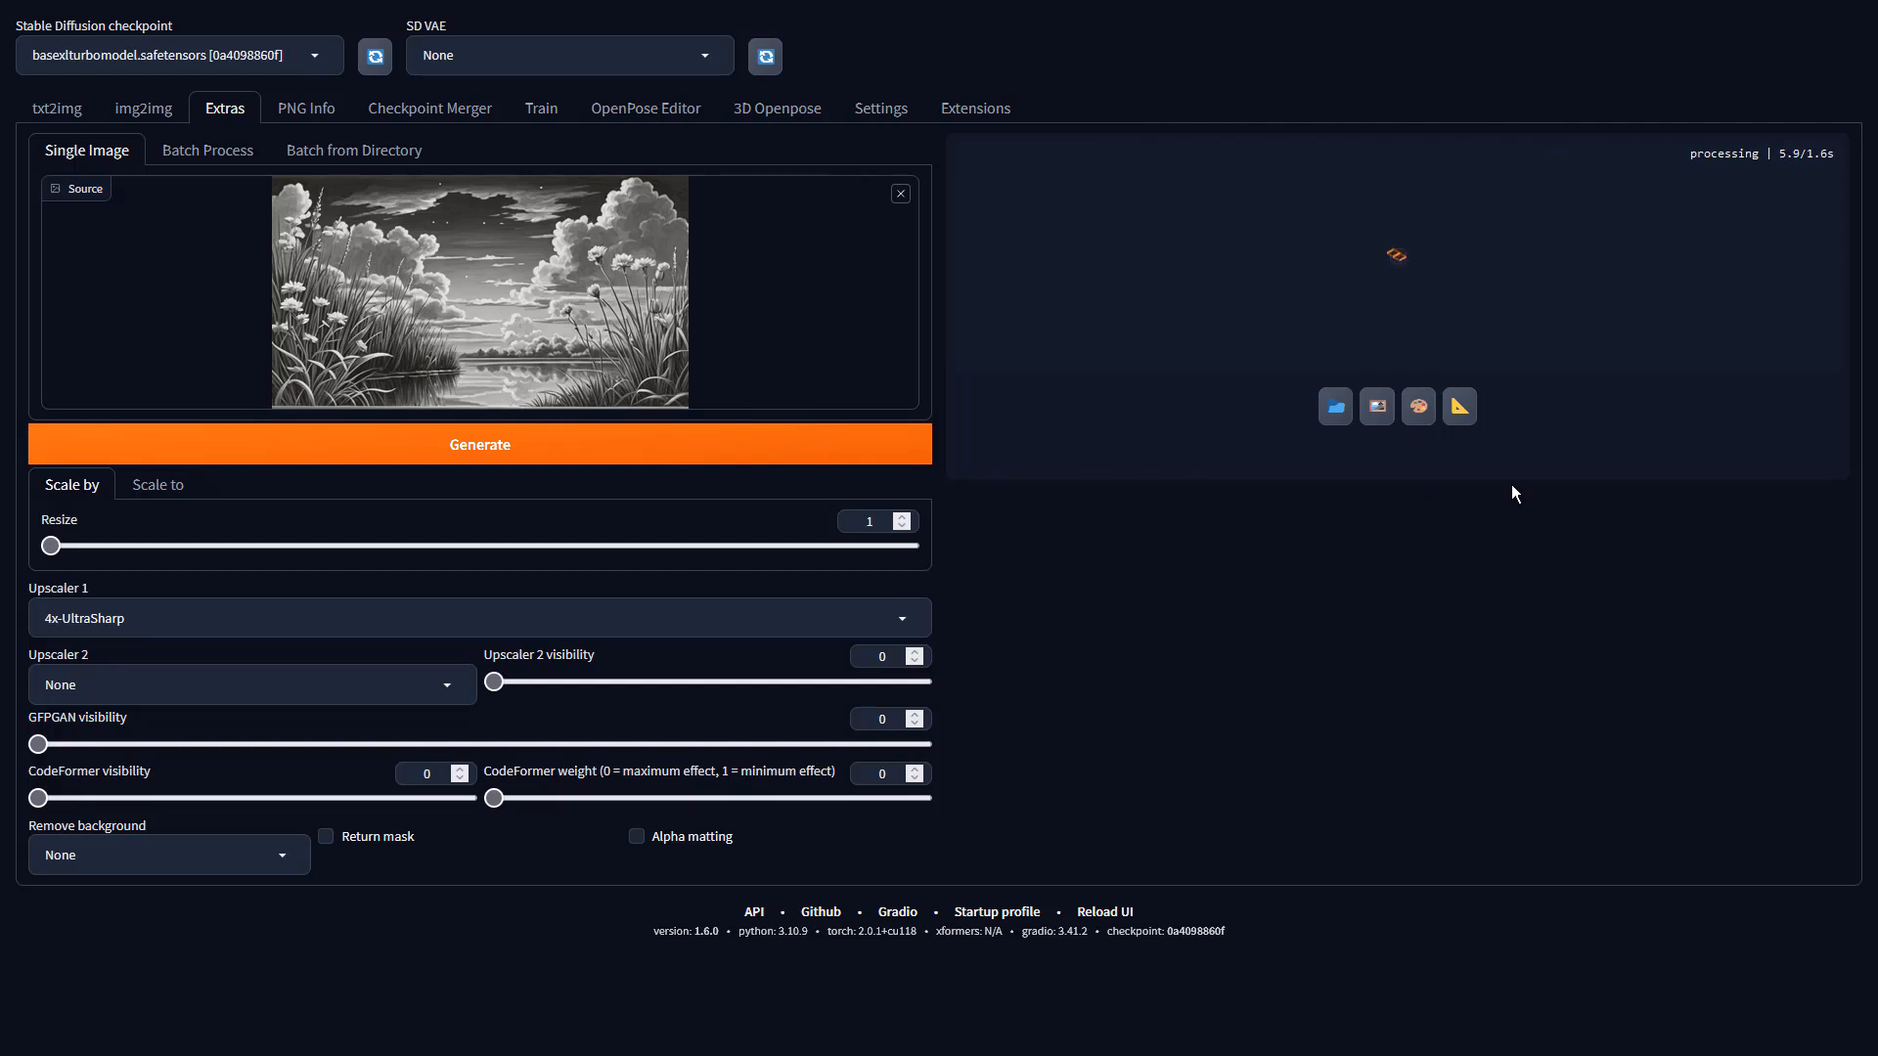
left_click(1512, 395)
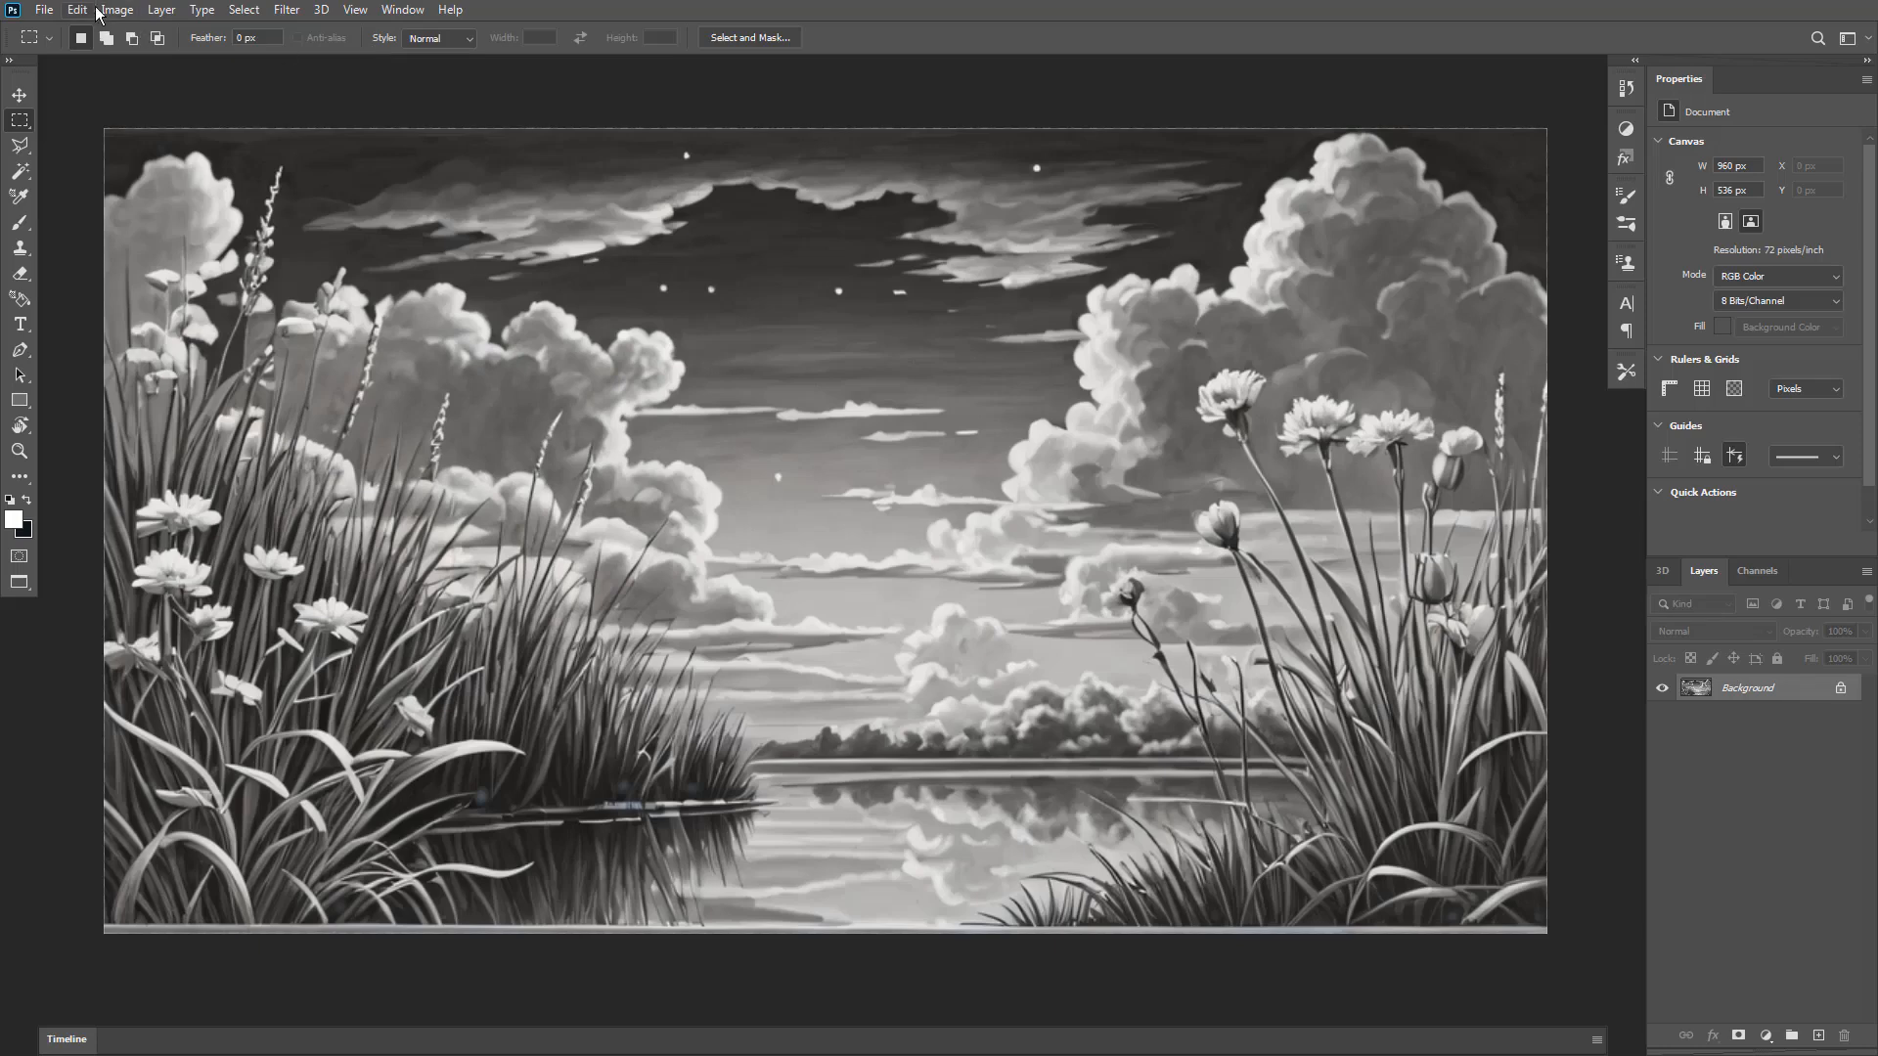
- In Photoshop, apply a Vibrance adjustment to the landscape image with vibrance +68 and saturation +33
left_click(116, 10)
mouse_move(147, 61)
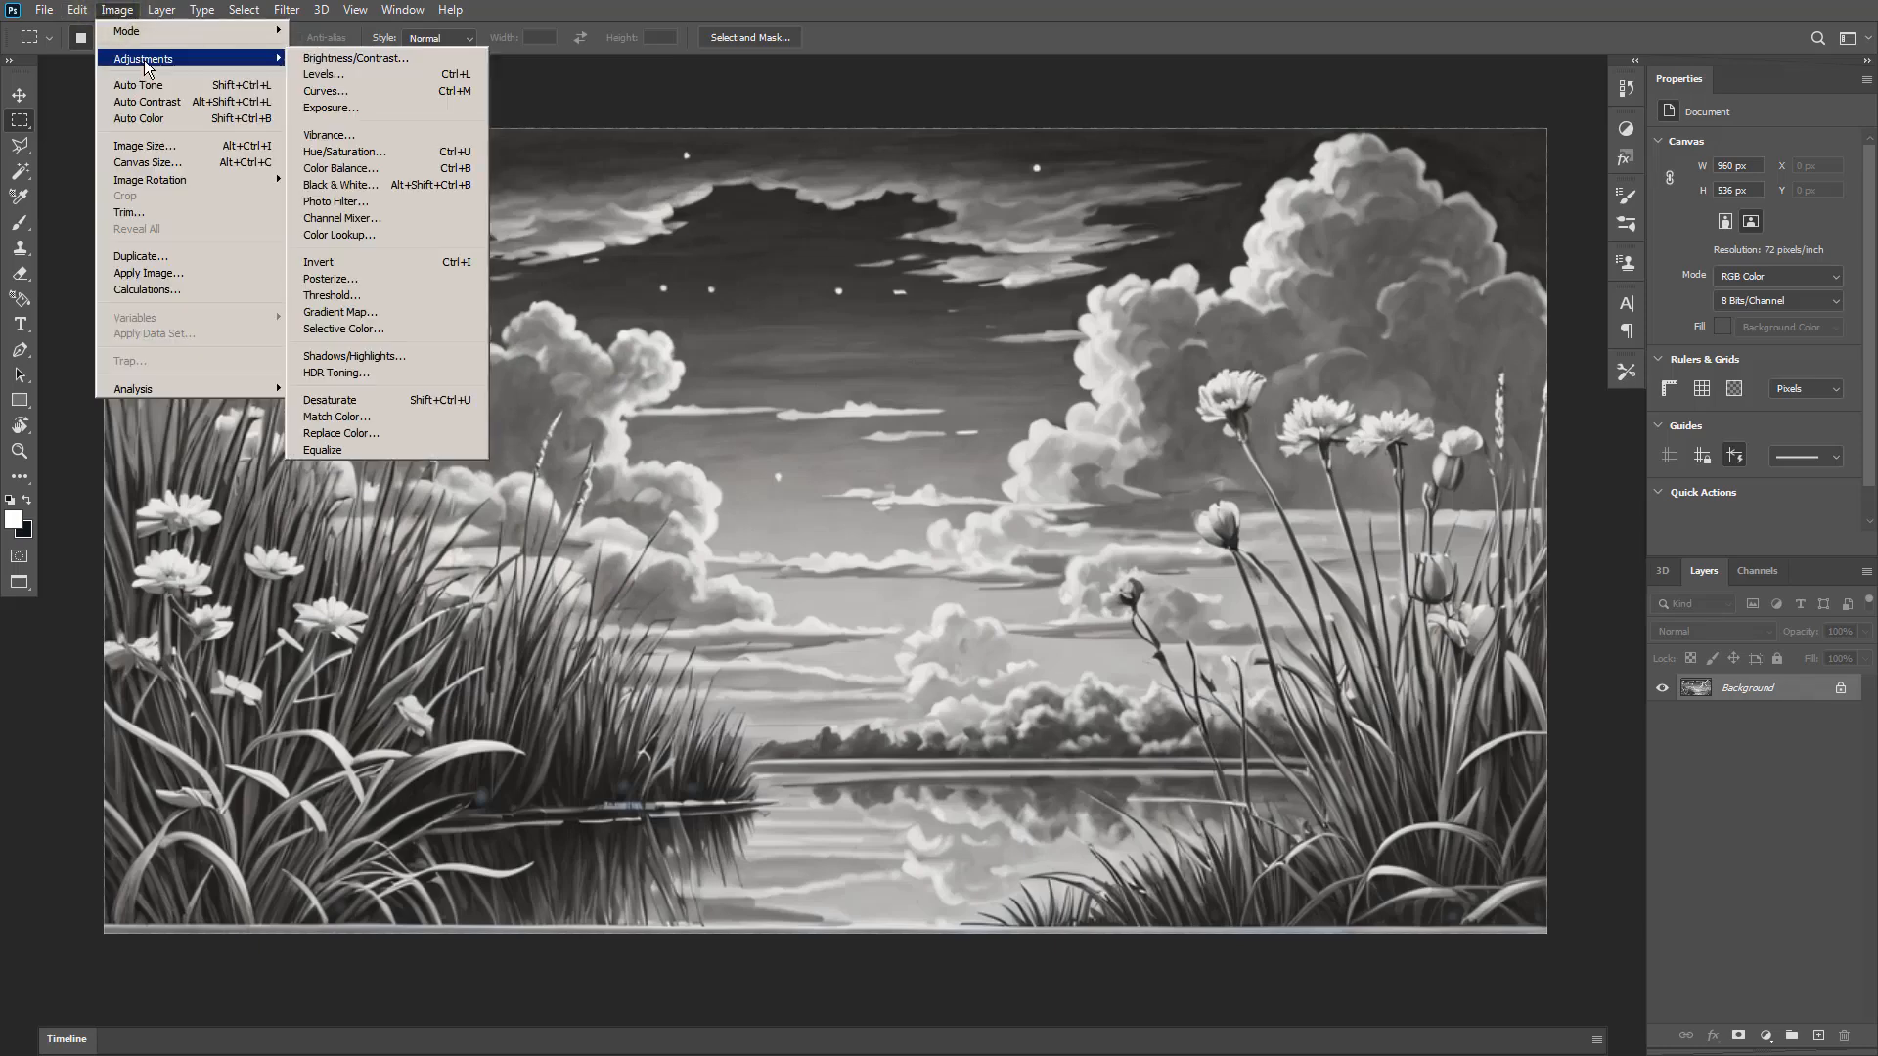
left_click(380, 133)
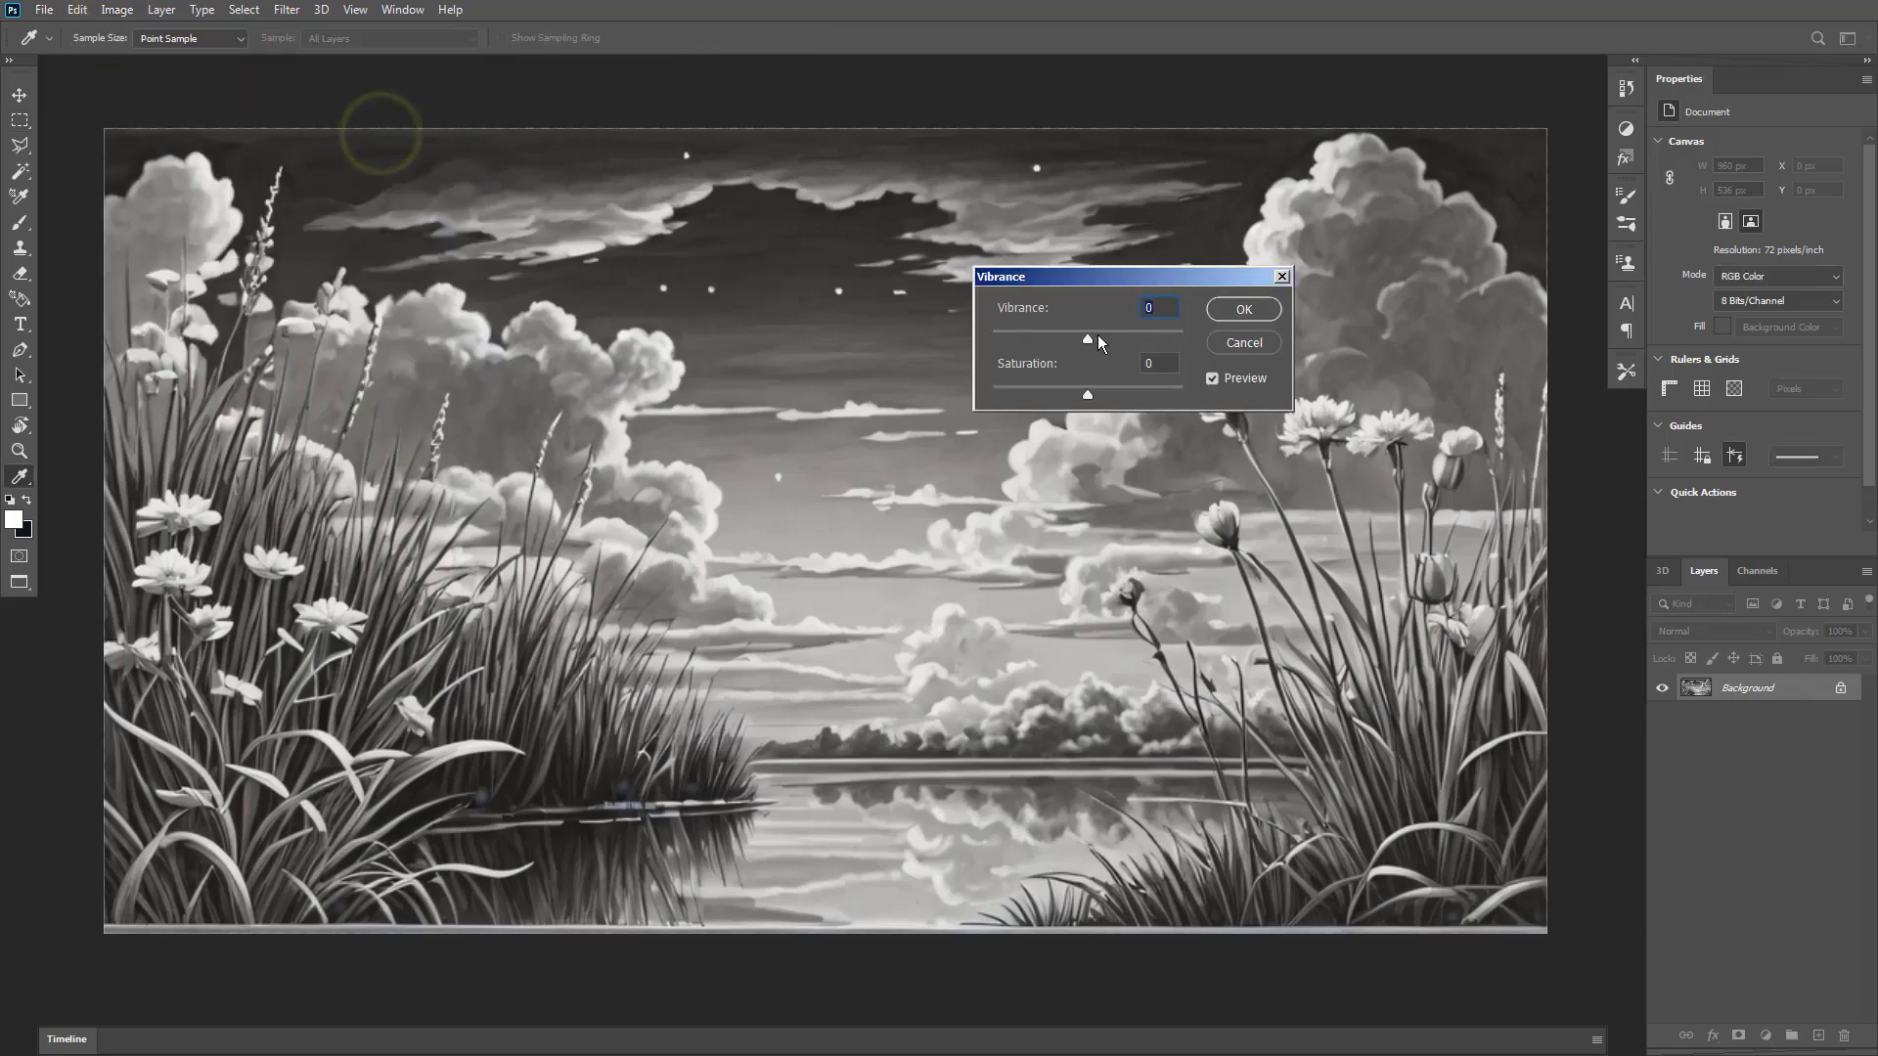
left_click_drag(1098, 334, 1118, 396)
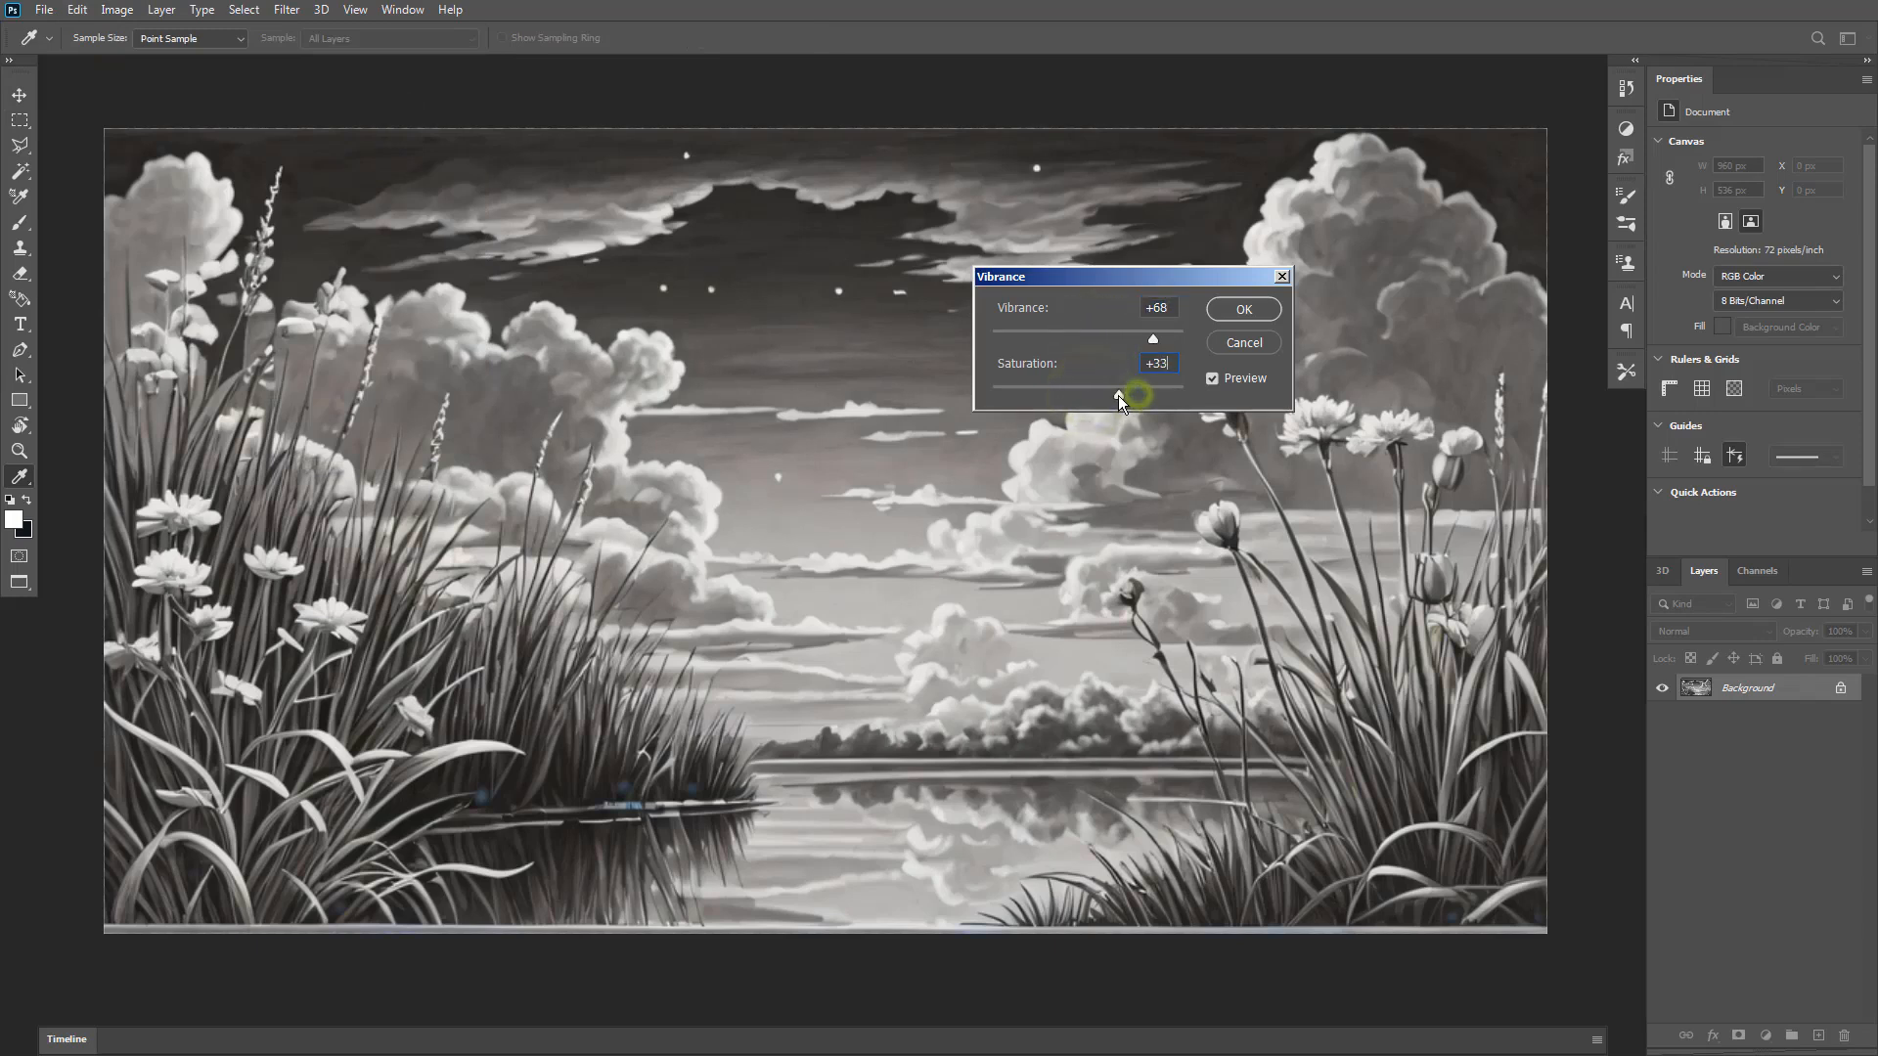
left_click(1243, 310)
- Try Auto Color on the landscape image and undo it
left_click(117, 9)
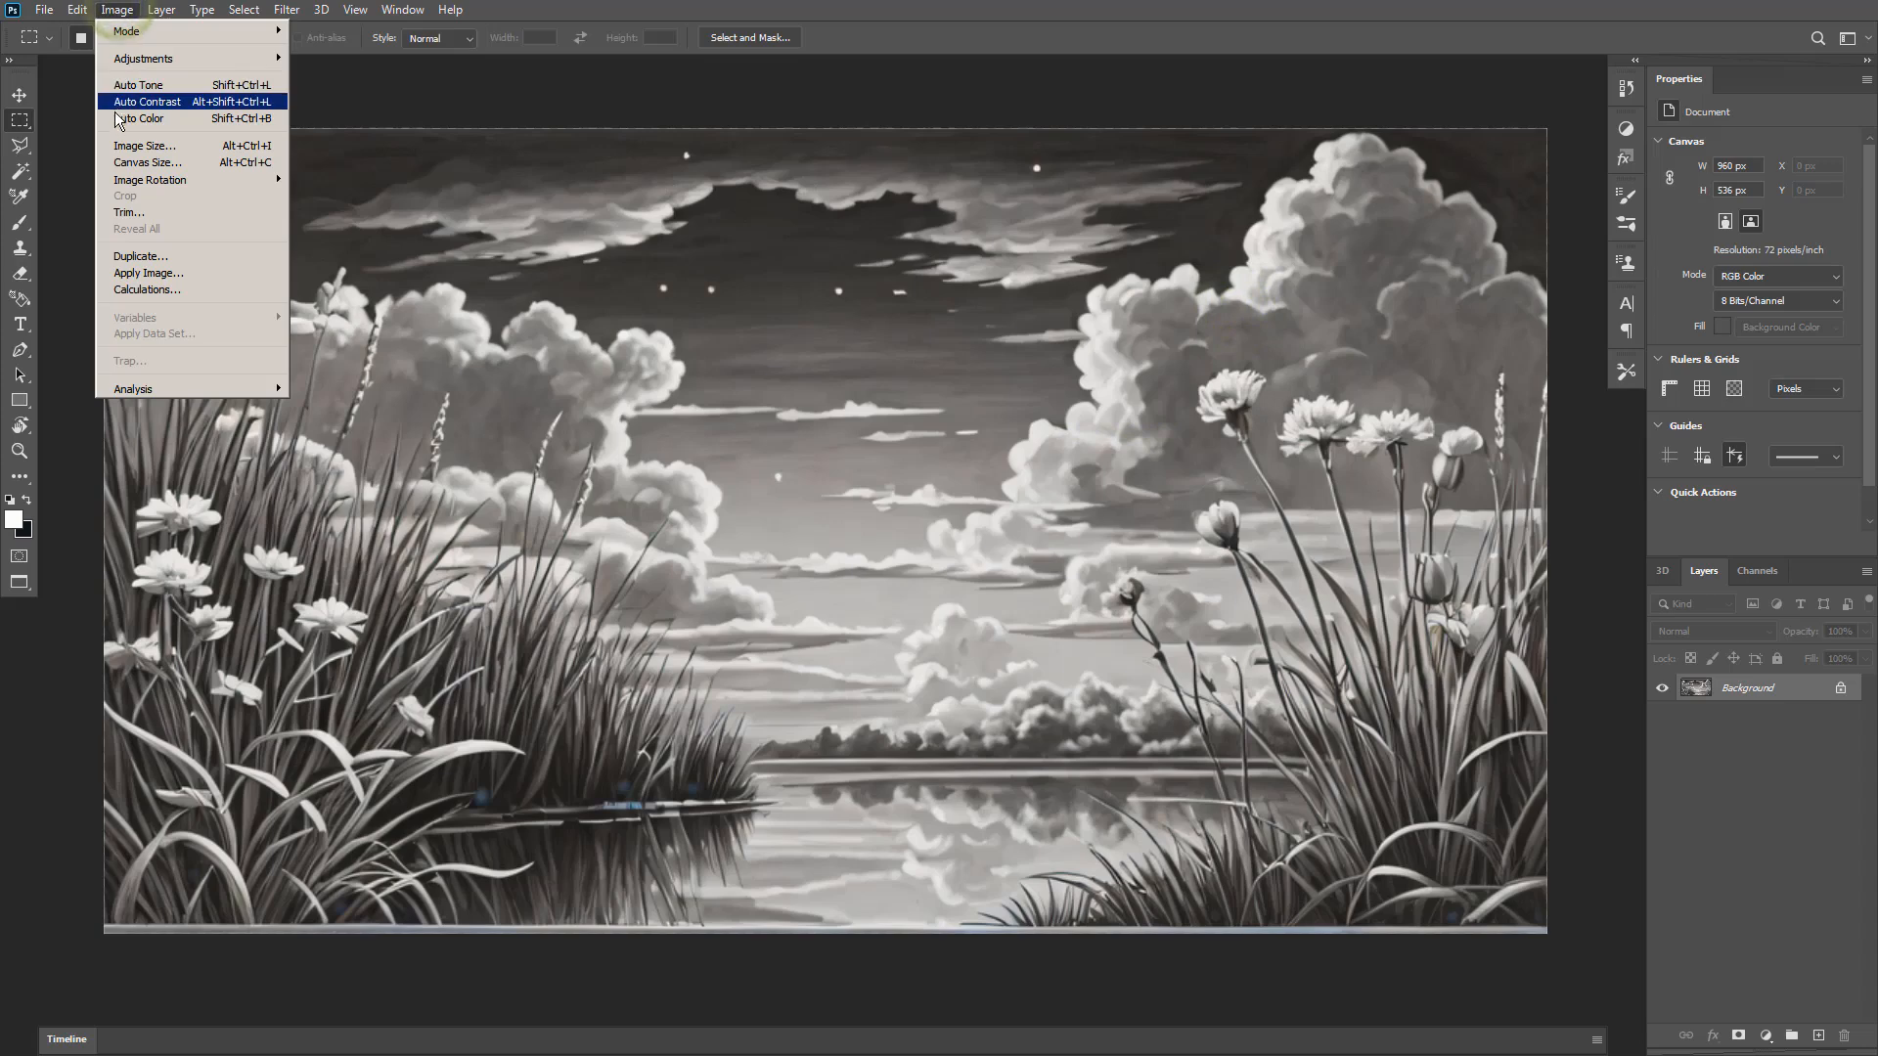
left_click(116, 114)
key("ctrl+z")
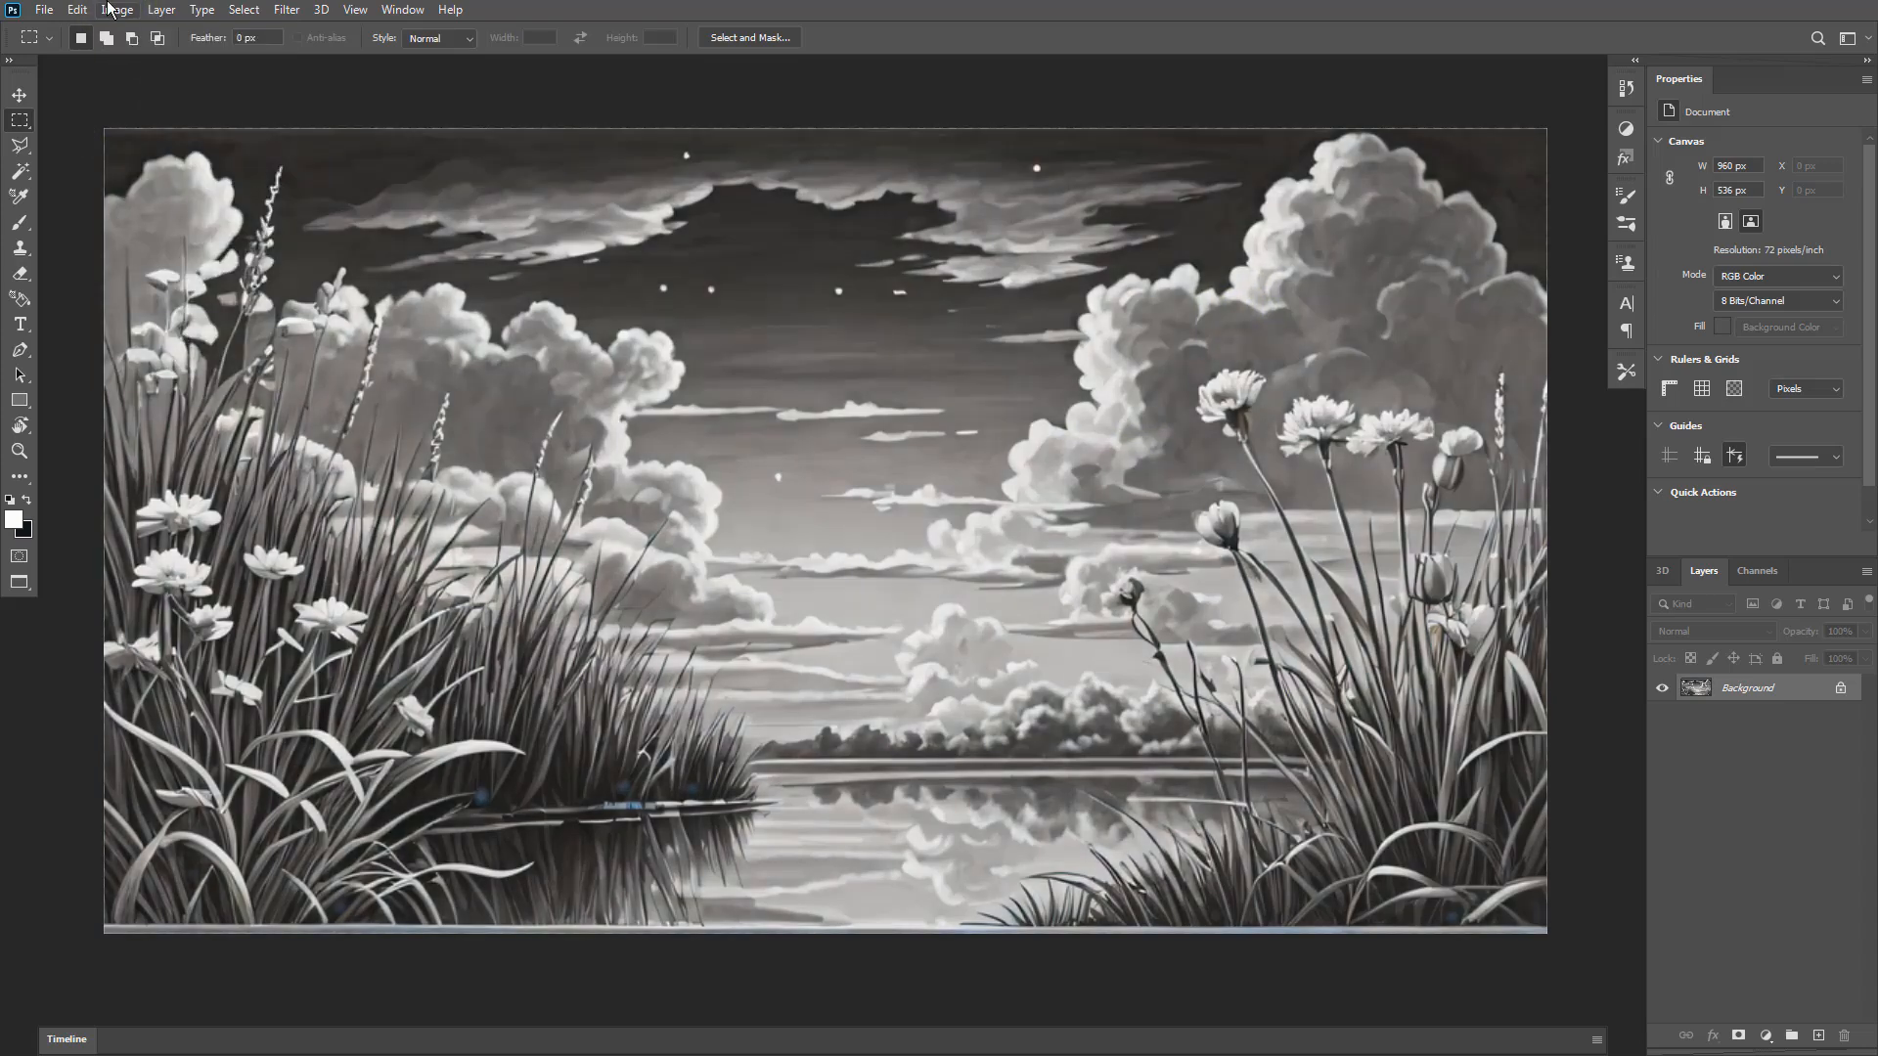
- Apply Auto Contrast and Auto Tone to the landscape image
left_click(107, 8)
left_click(122, 99)
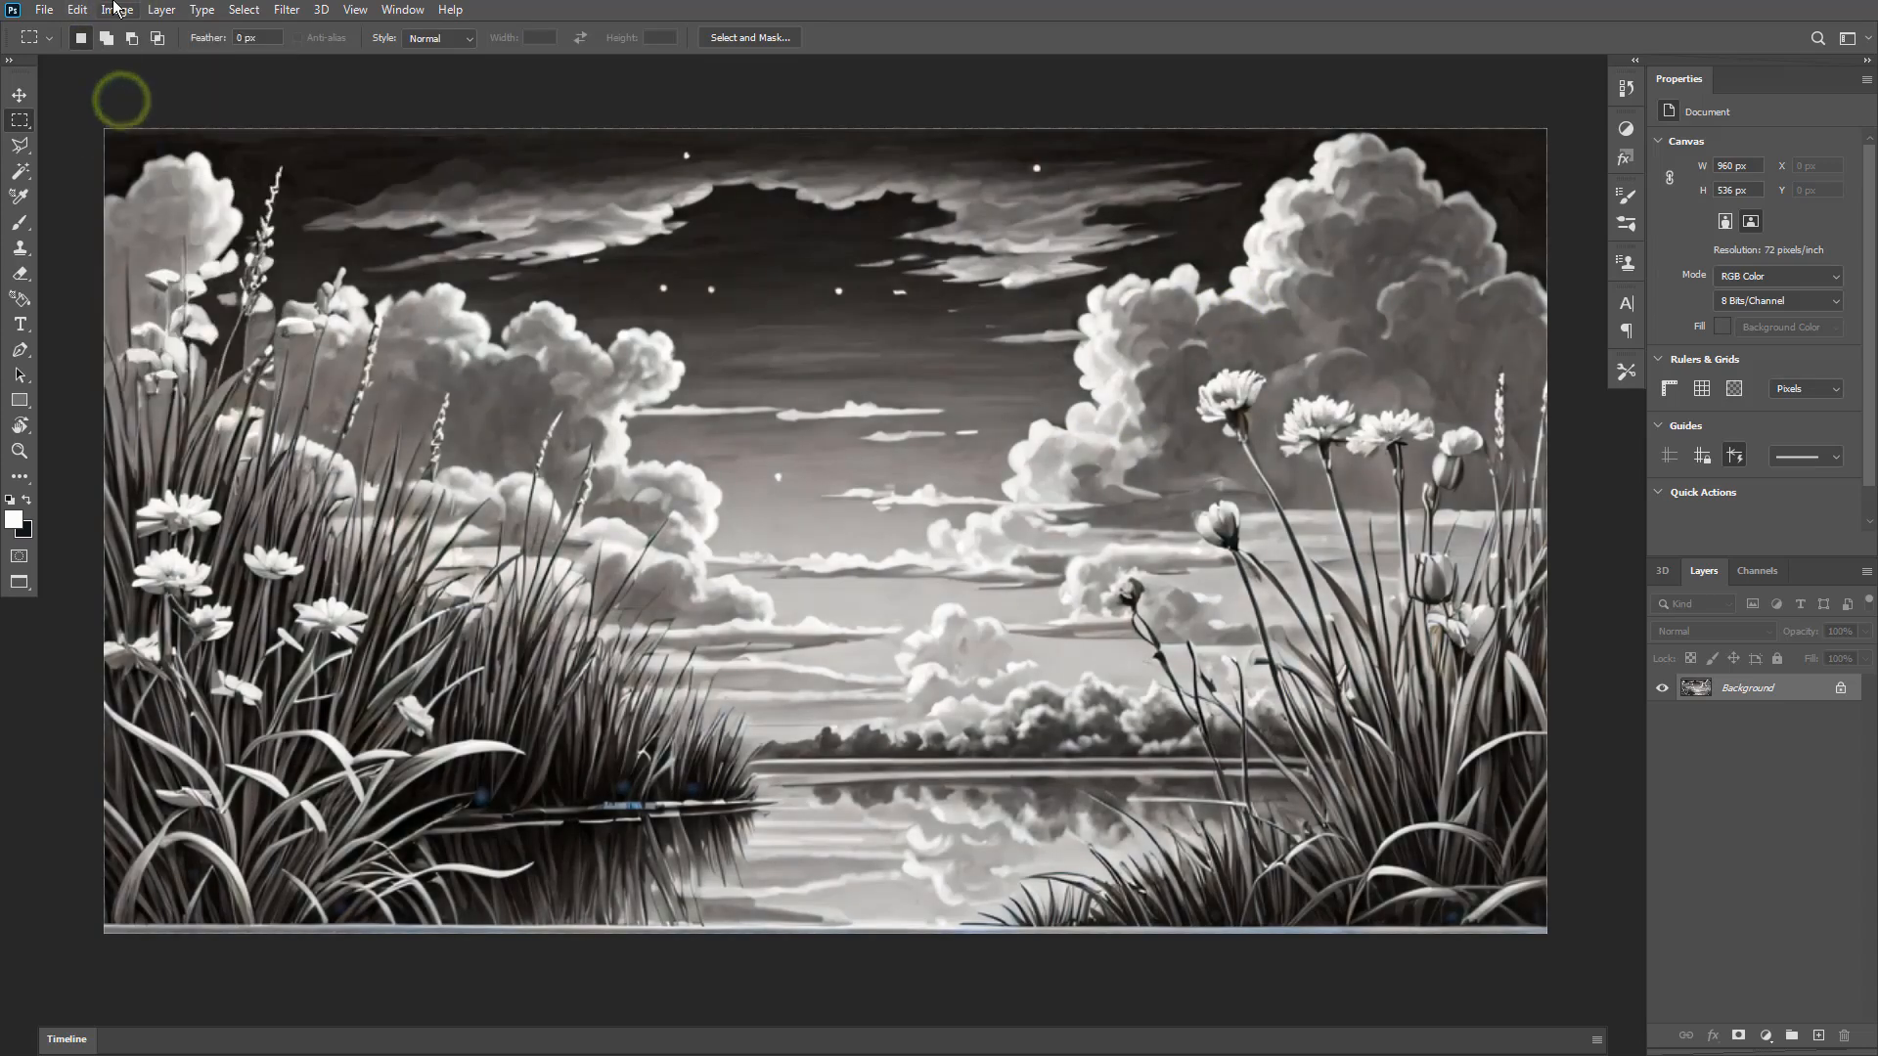
left_click(114, 9)
left_click(120, 84)
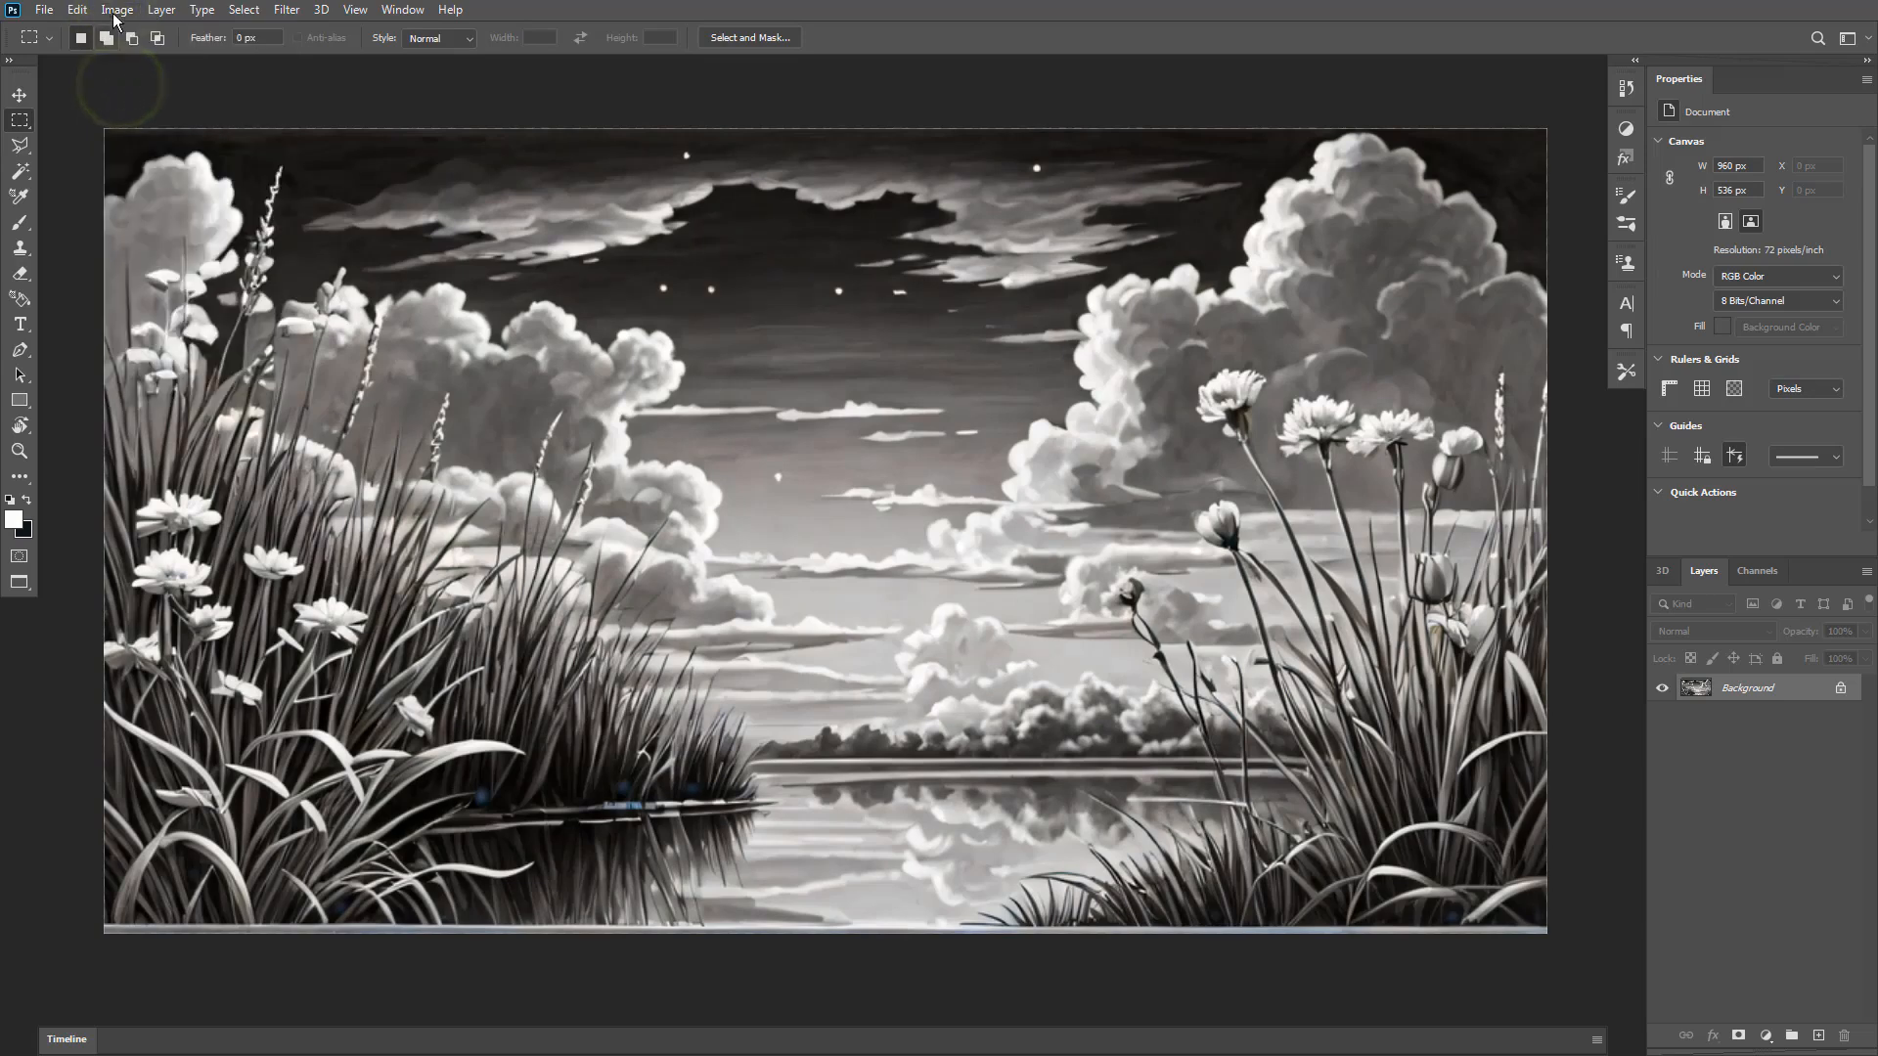
- Open the Filter Gallery for the landscape image, preview the Artistic filter Colored Pencil and look through the Brush Strokes filters
left_click(290, 12)
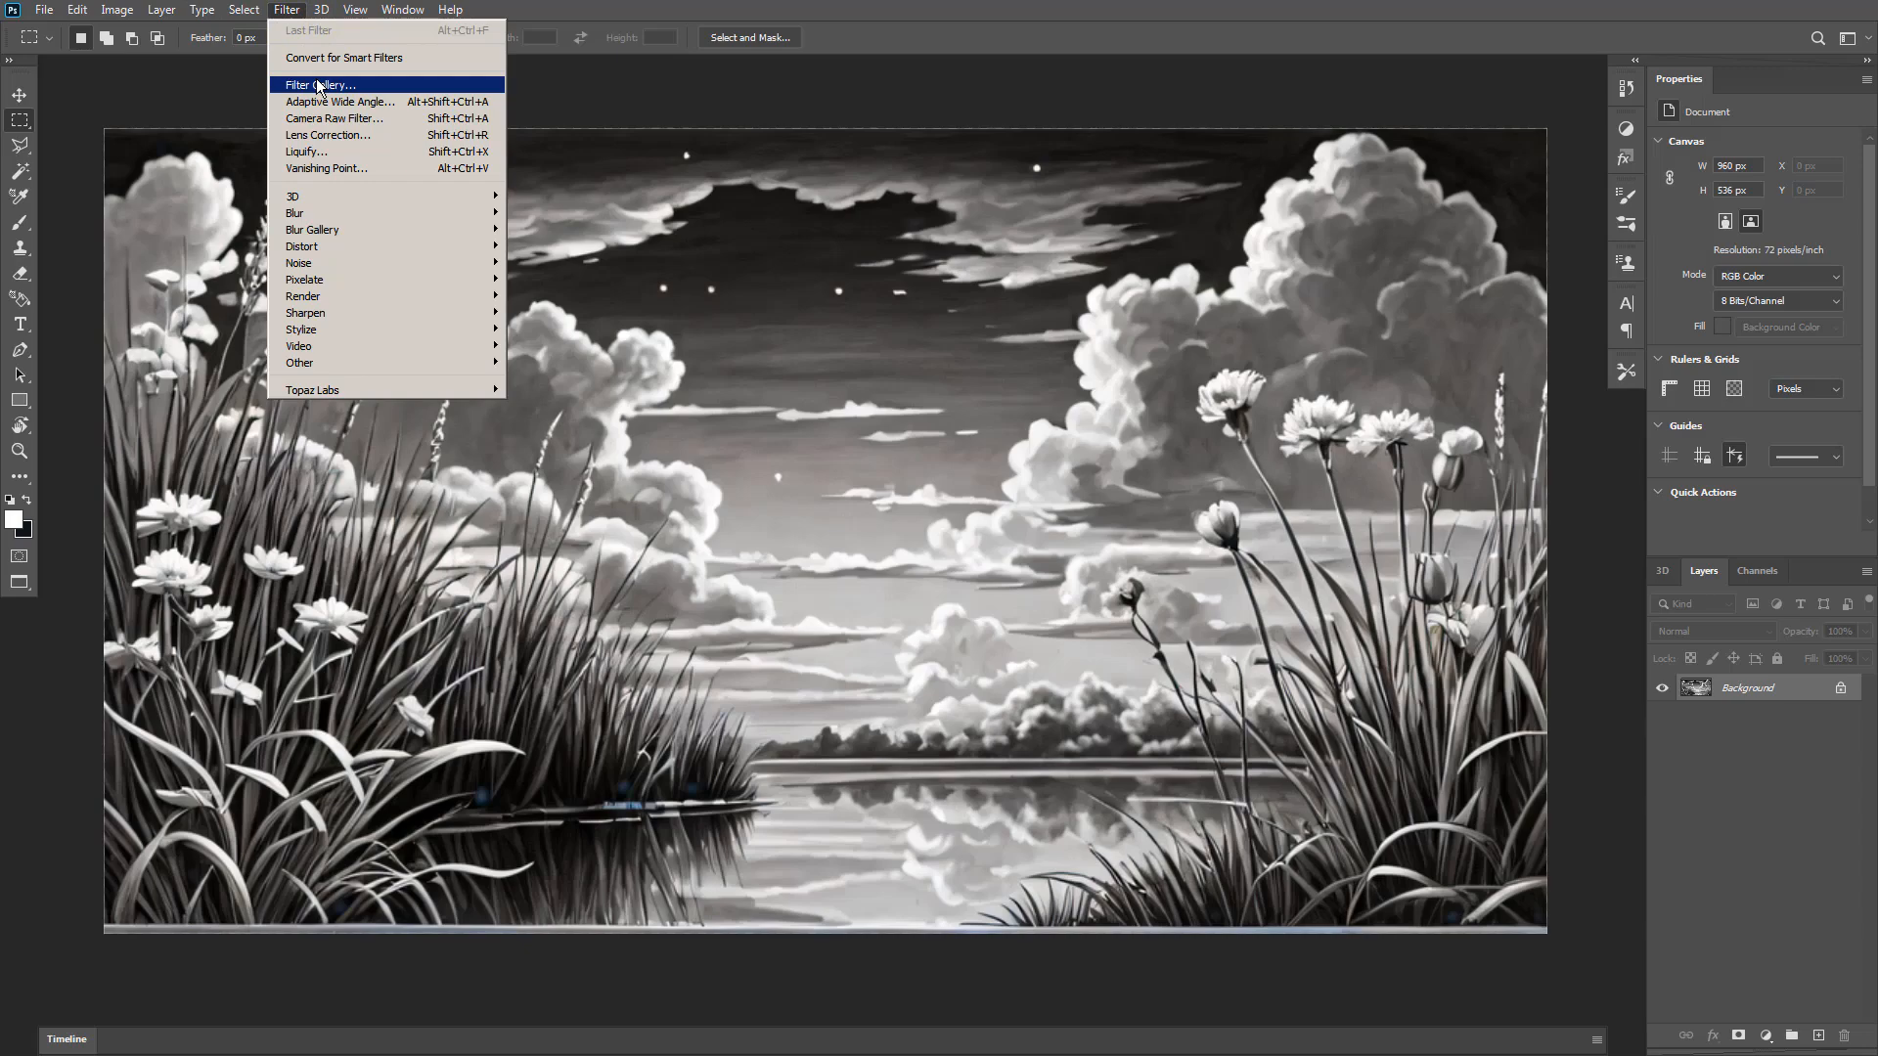
left_click(393, 84)
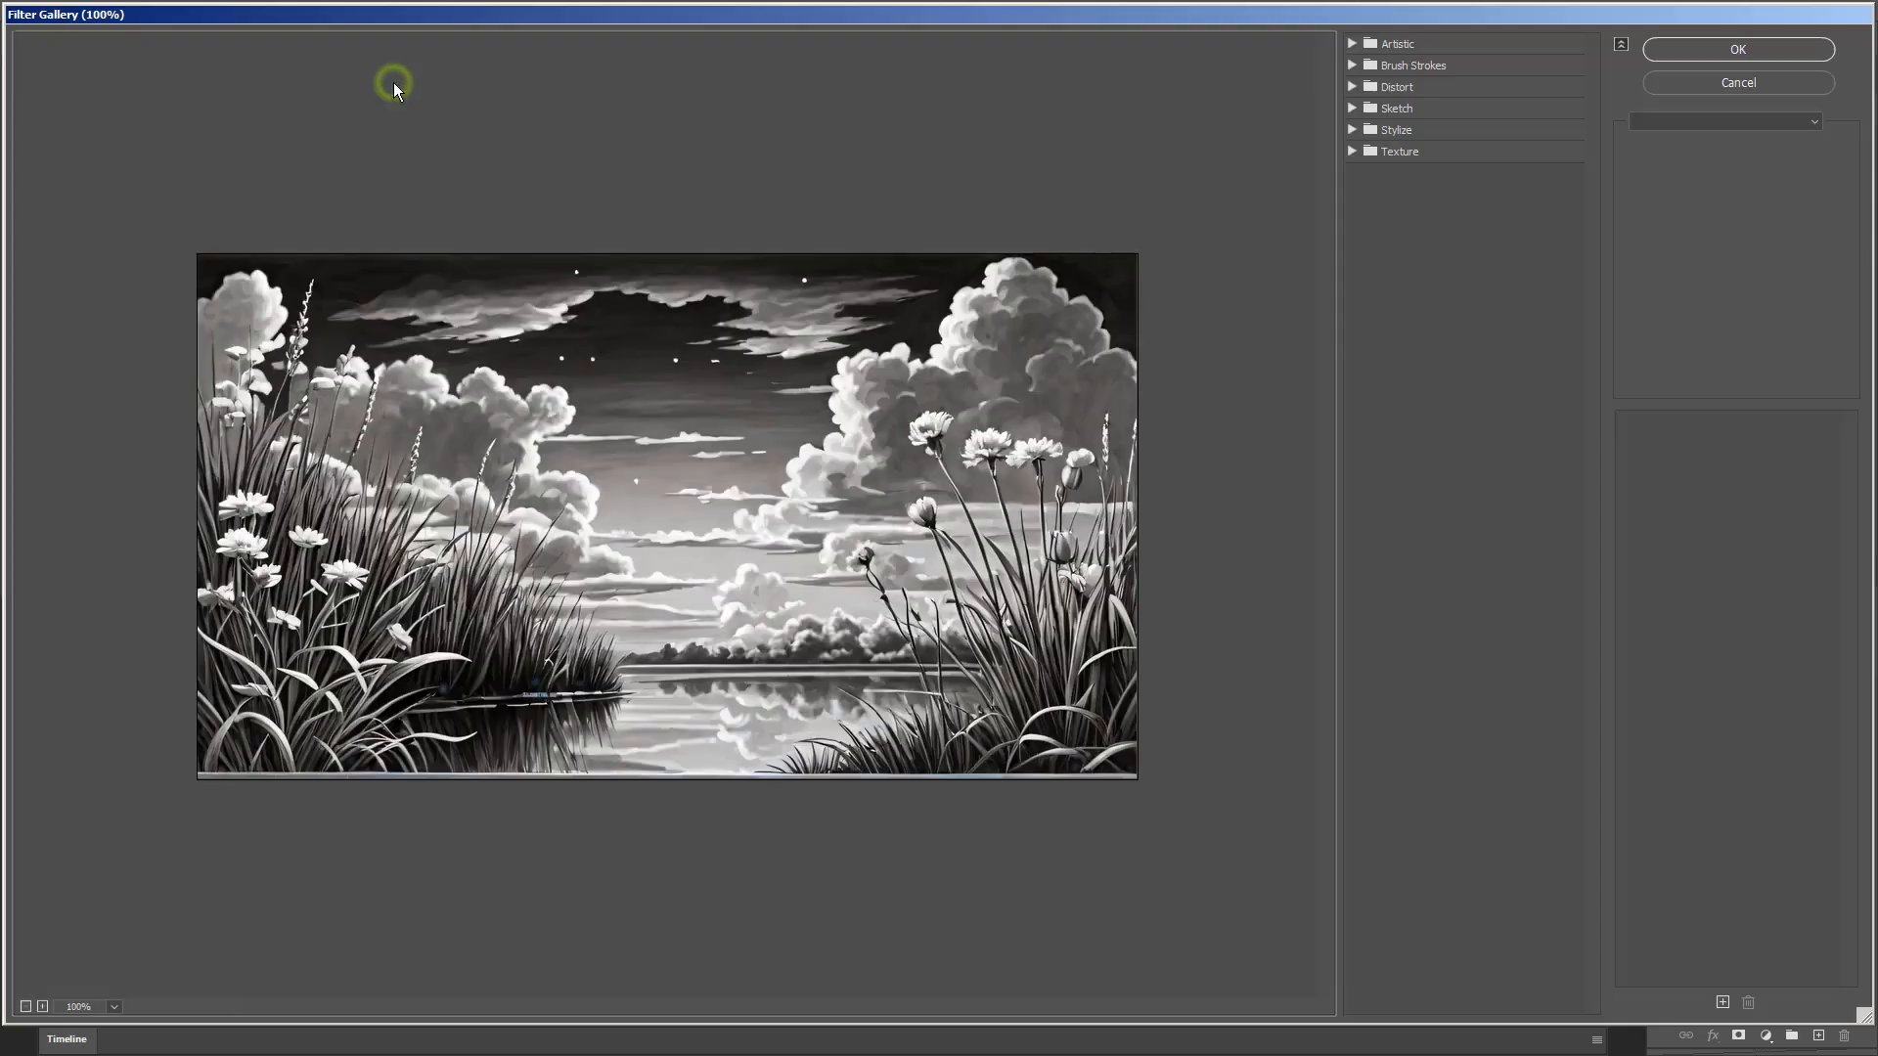
left_click(1354, 44)
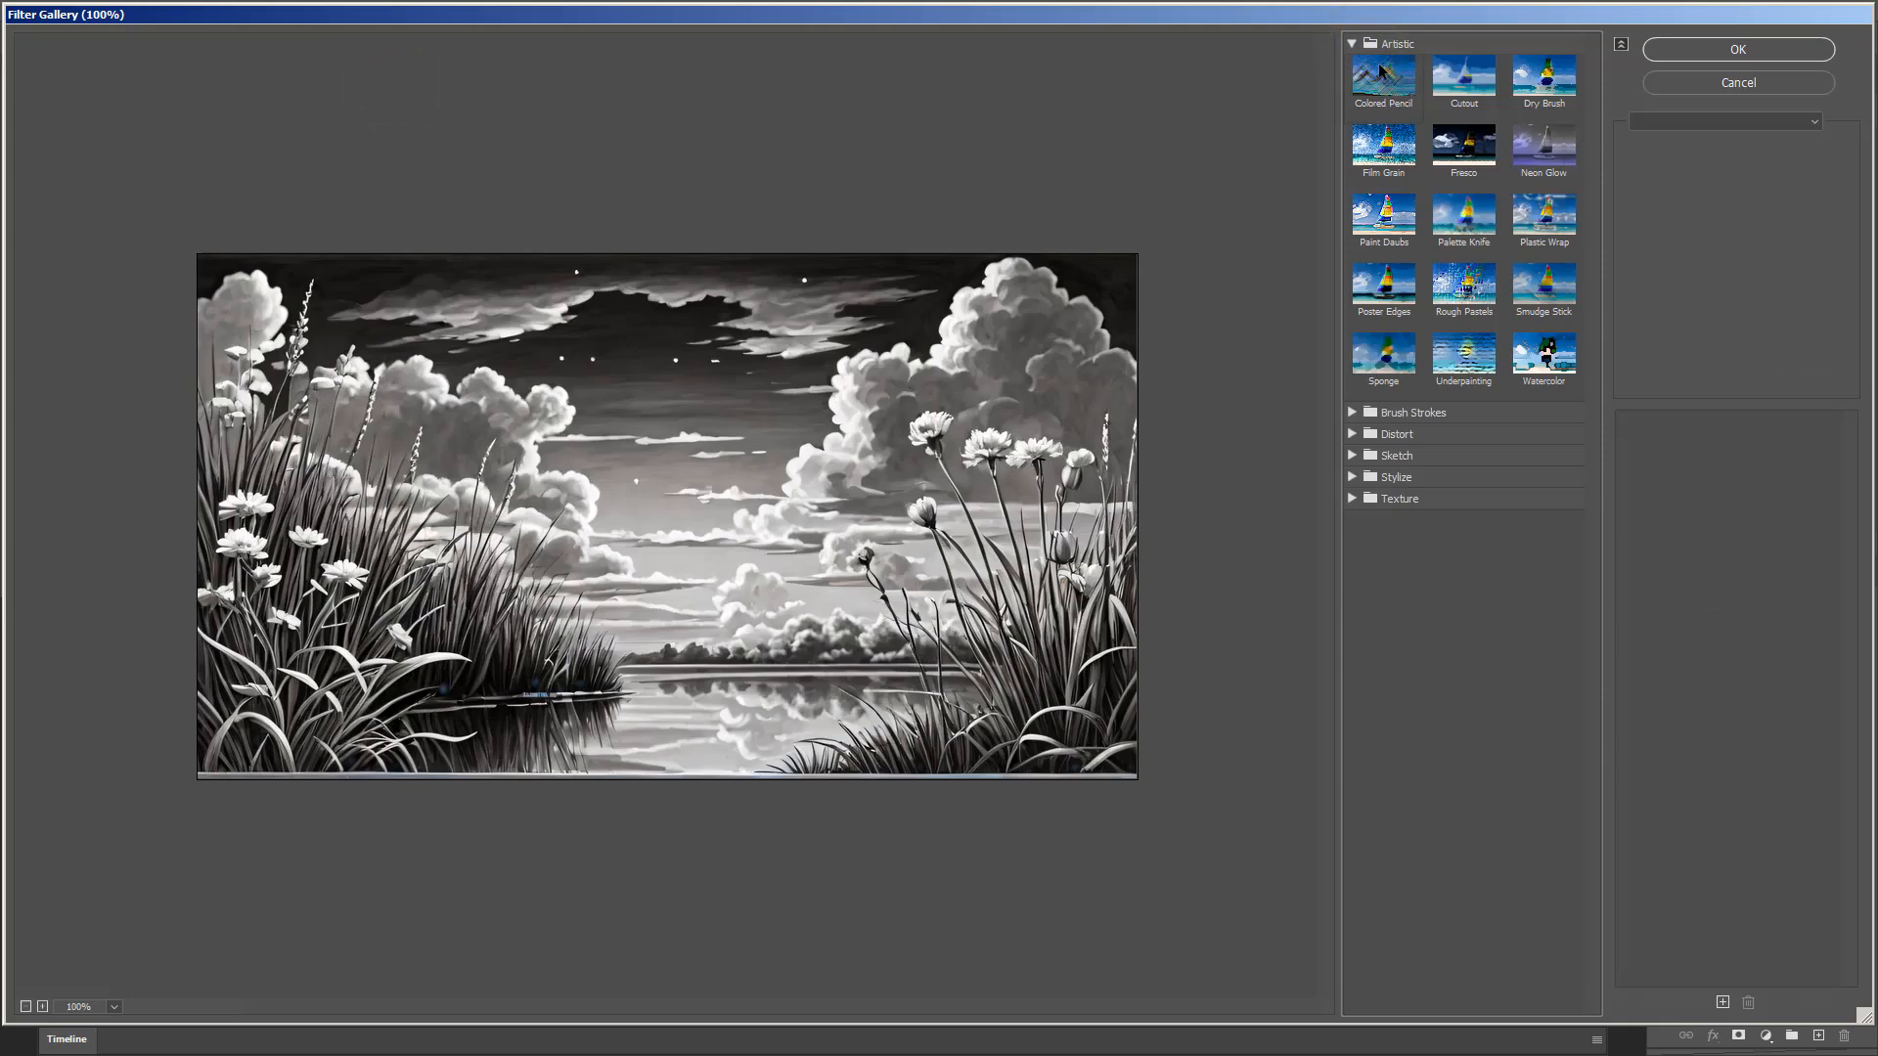
left_click(1382, 77)
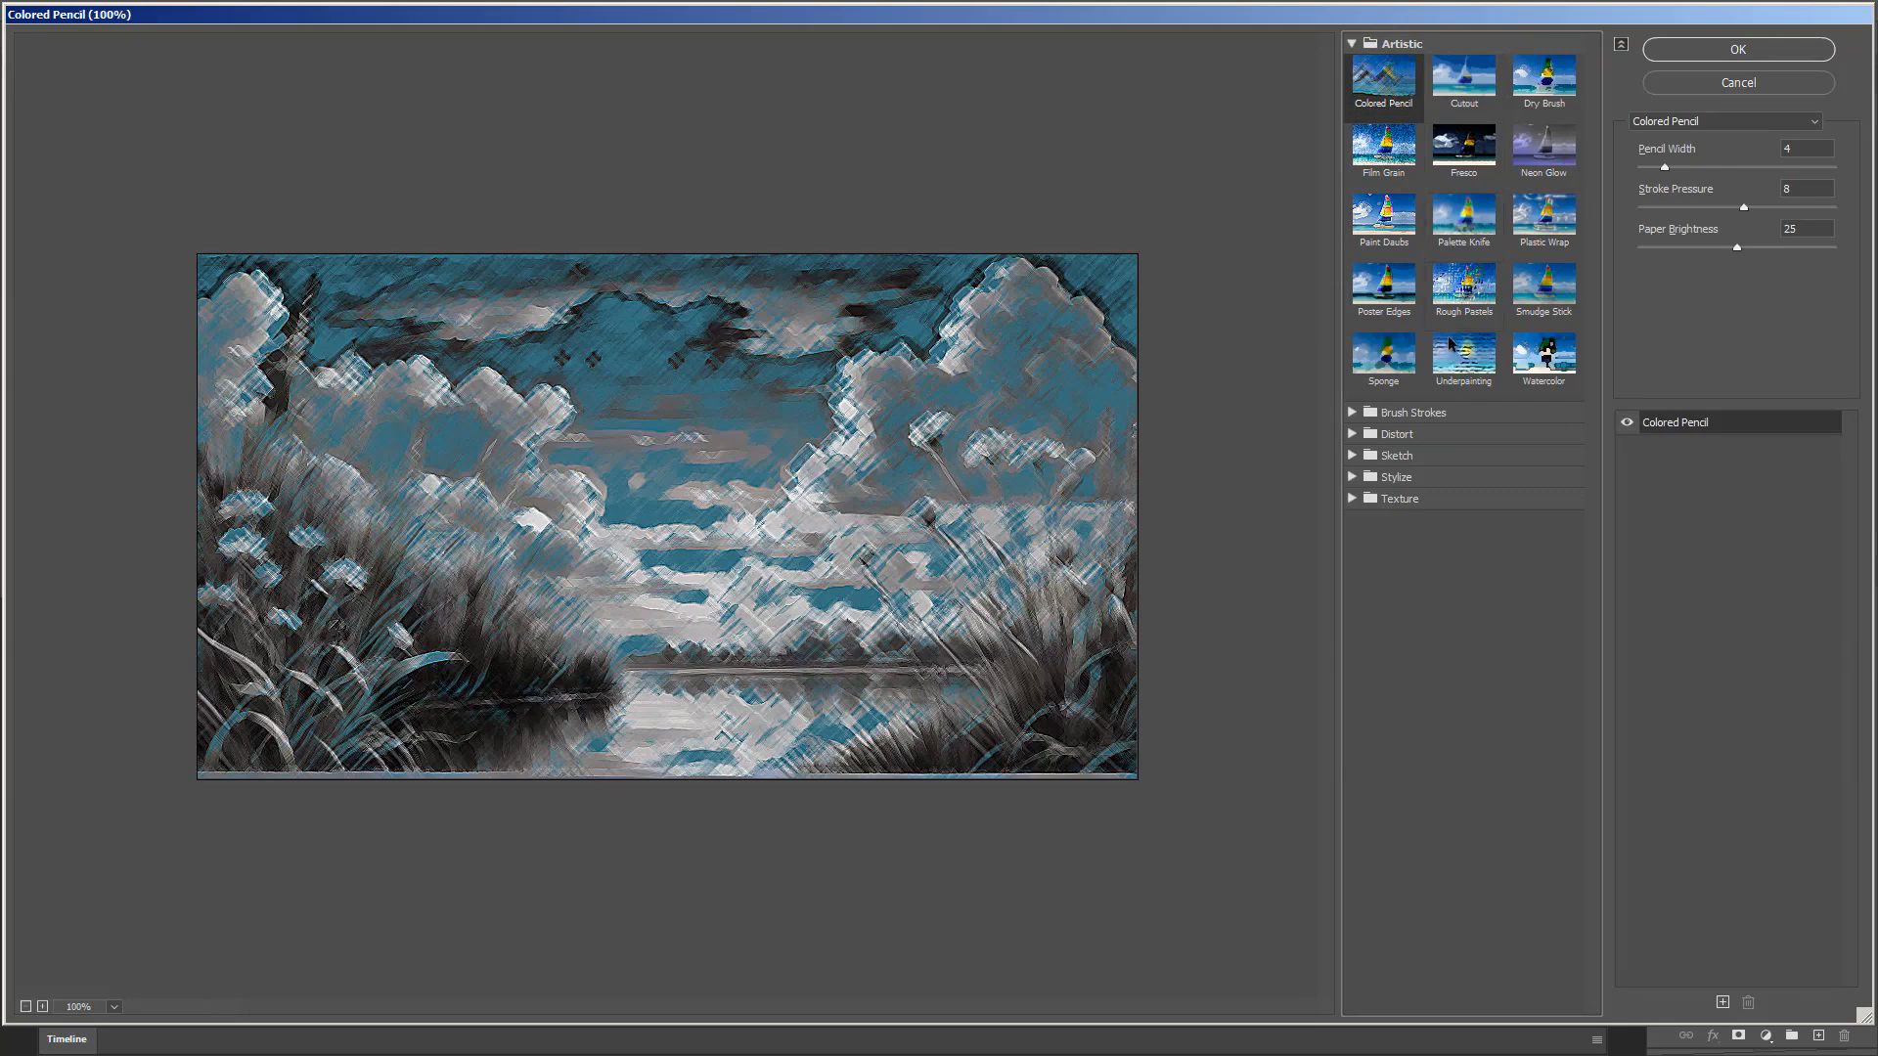
left_click(1352, 413)
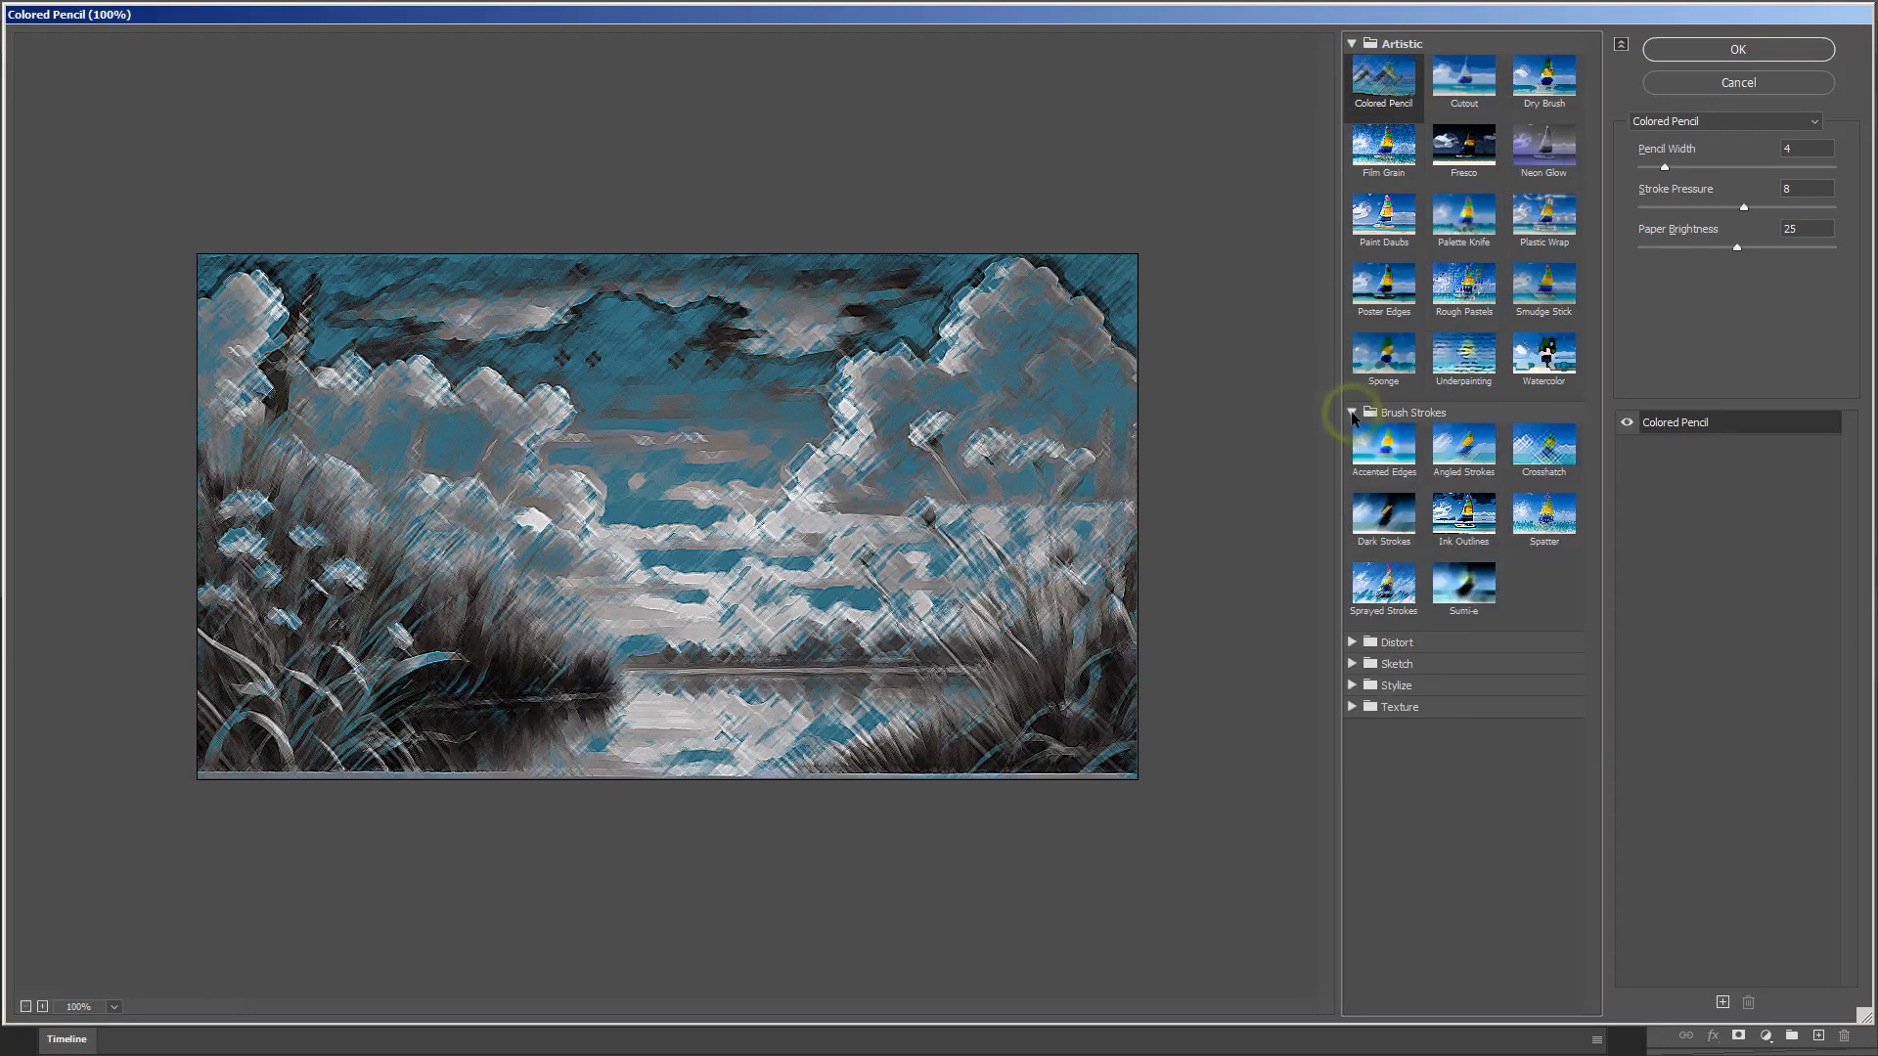
left_click(1352, 413)
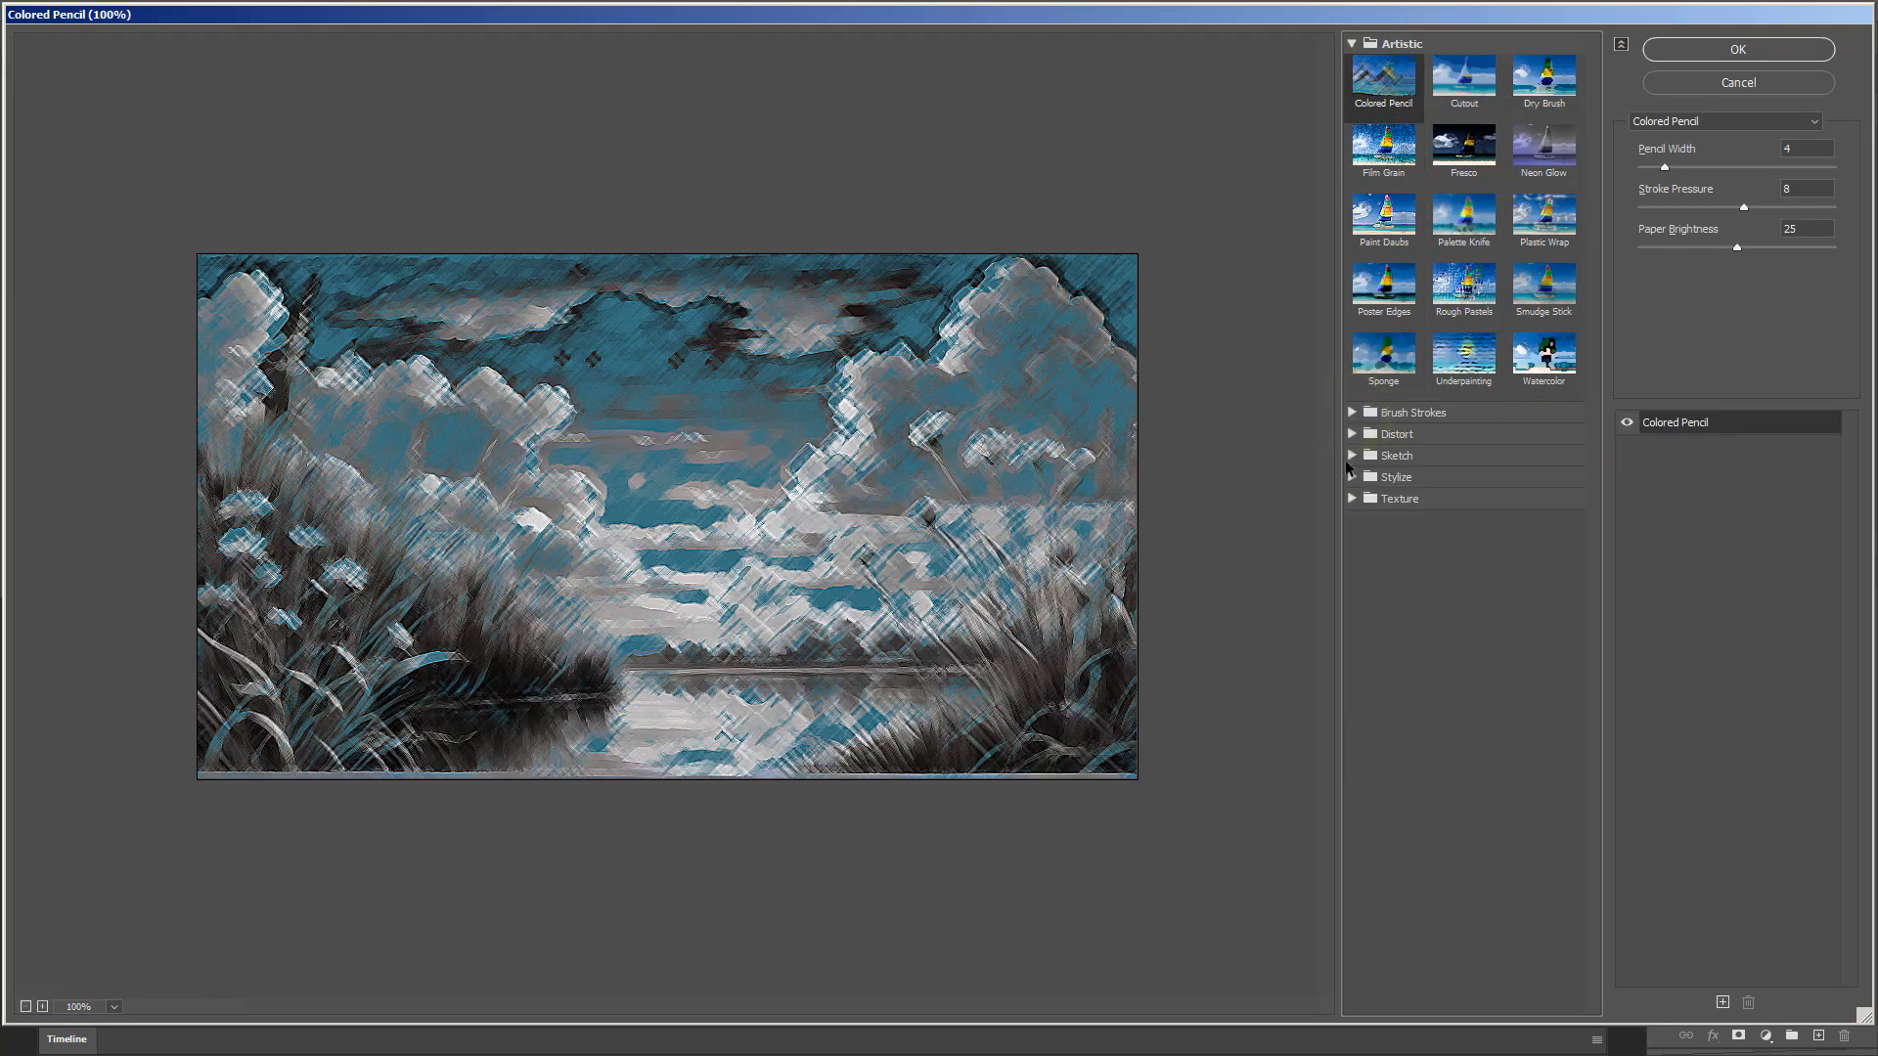
- Preview the Sketch filters Graphic Pen, Chalk & Charcoal and Bas Relief on the landscape image
left_click(1352, 455)
left_click(1352, 43)
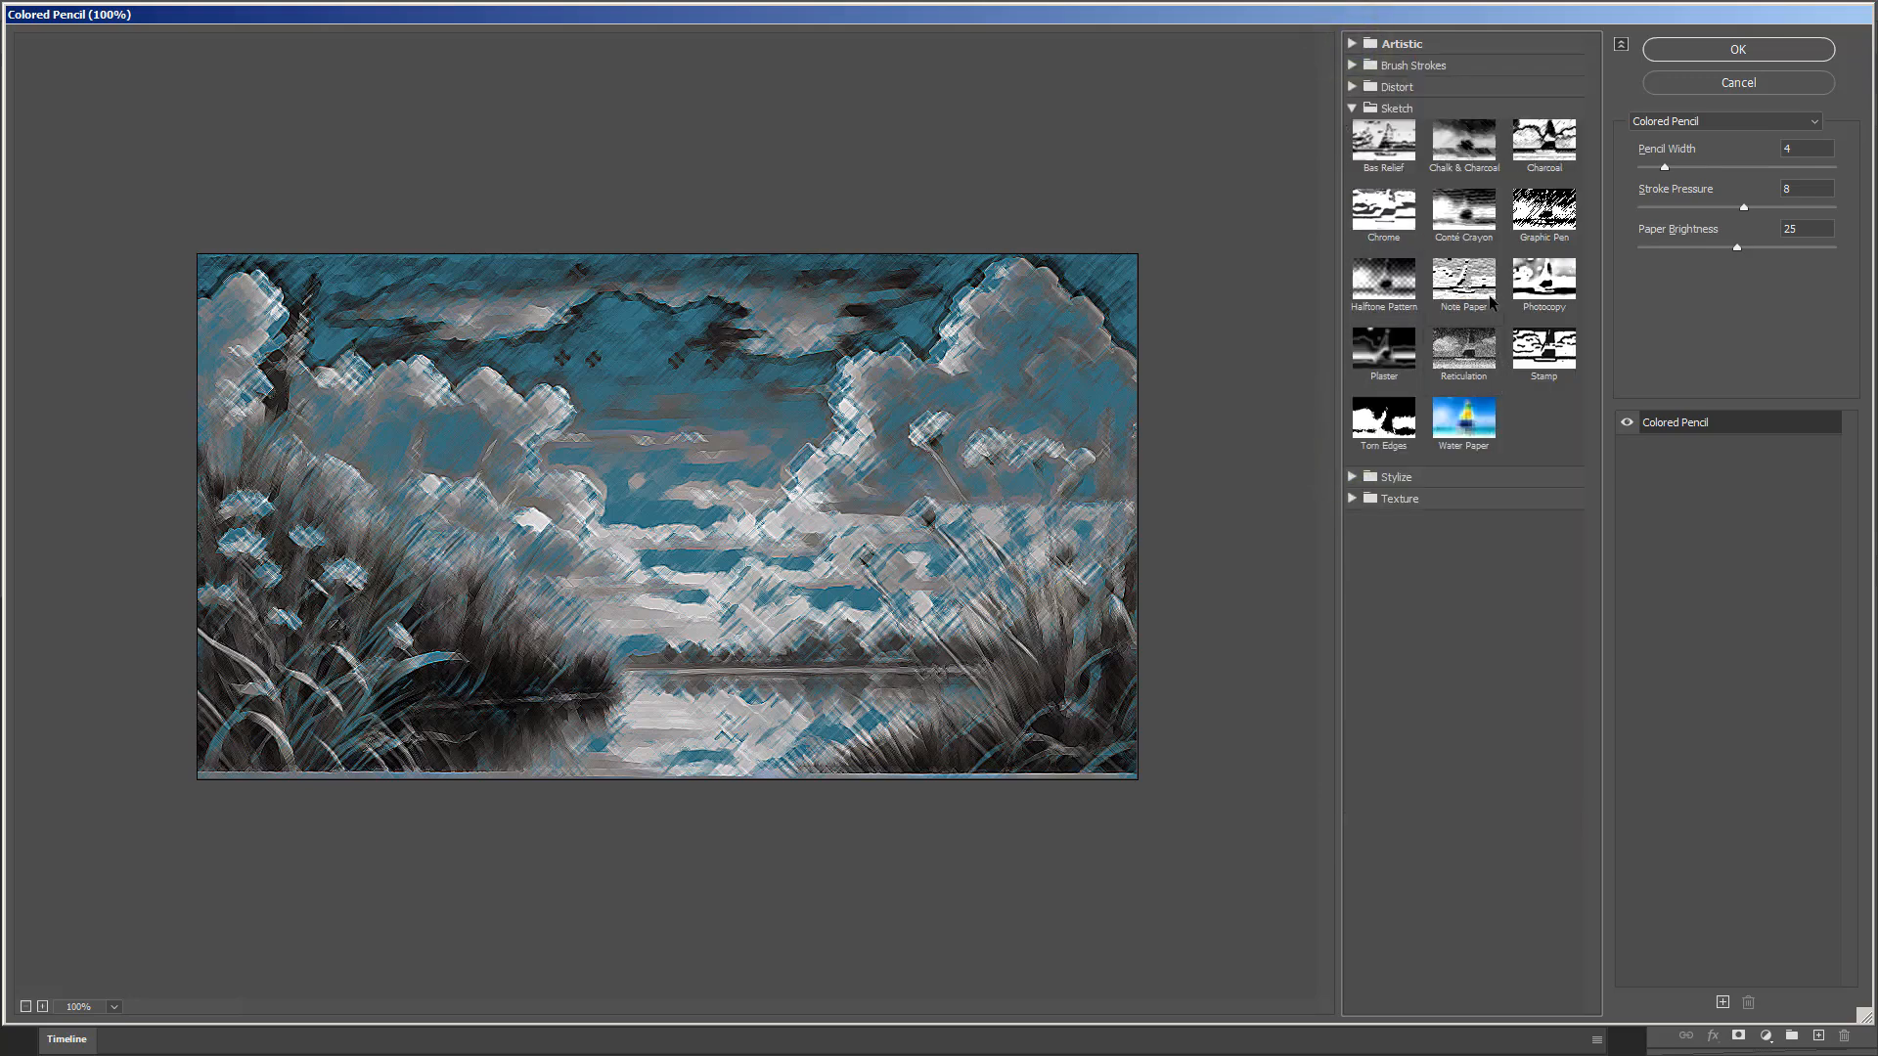
left_click(1553, 205)
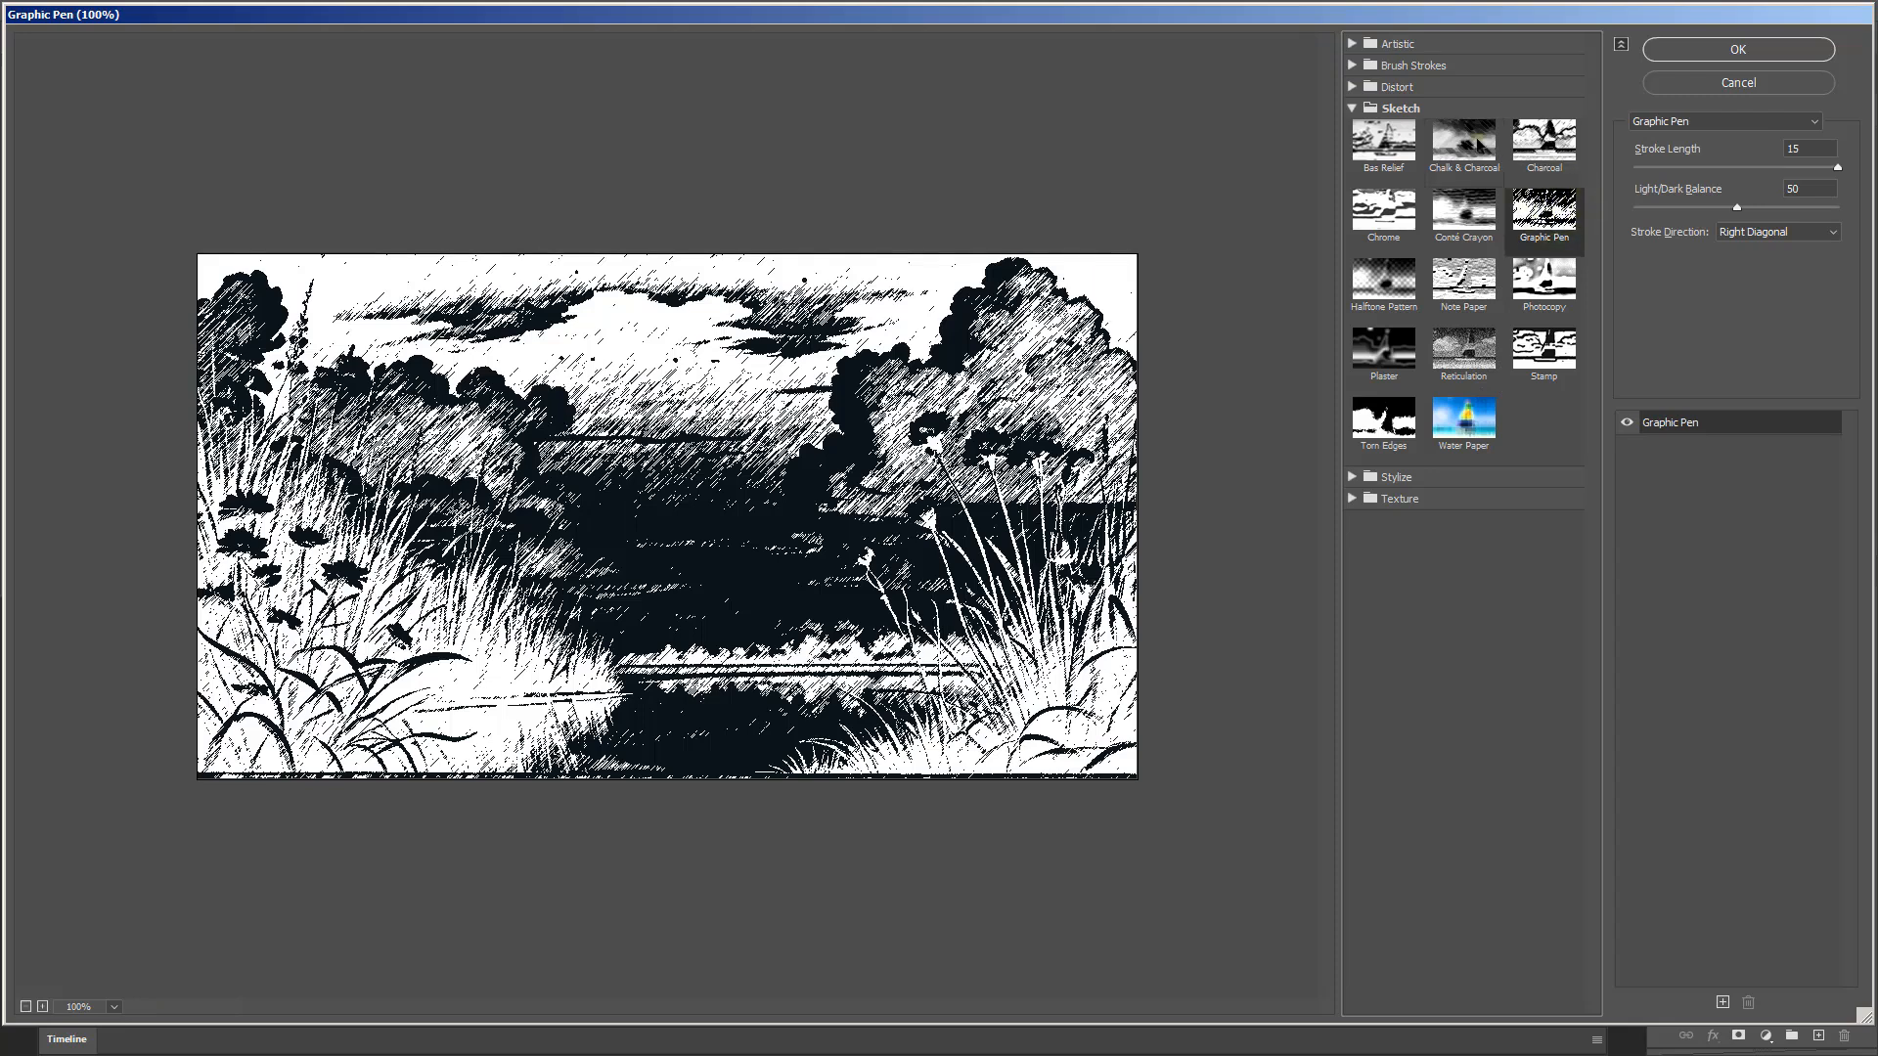
left_click(1480, 145)
left_click(1394, 142)
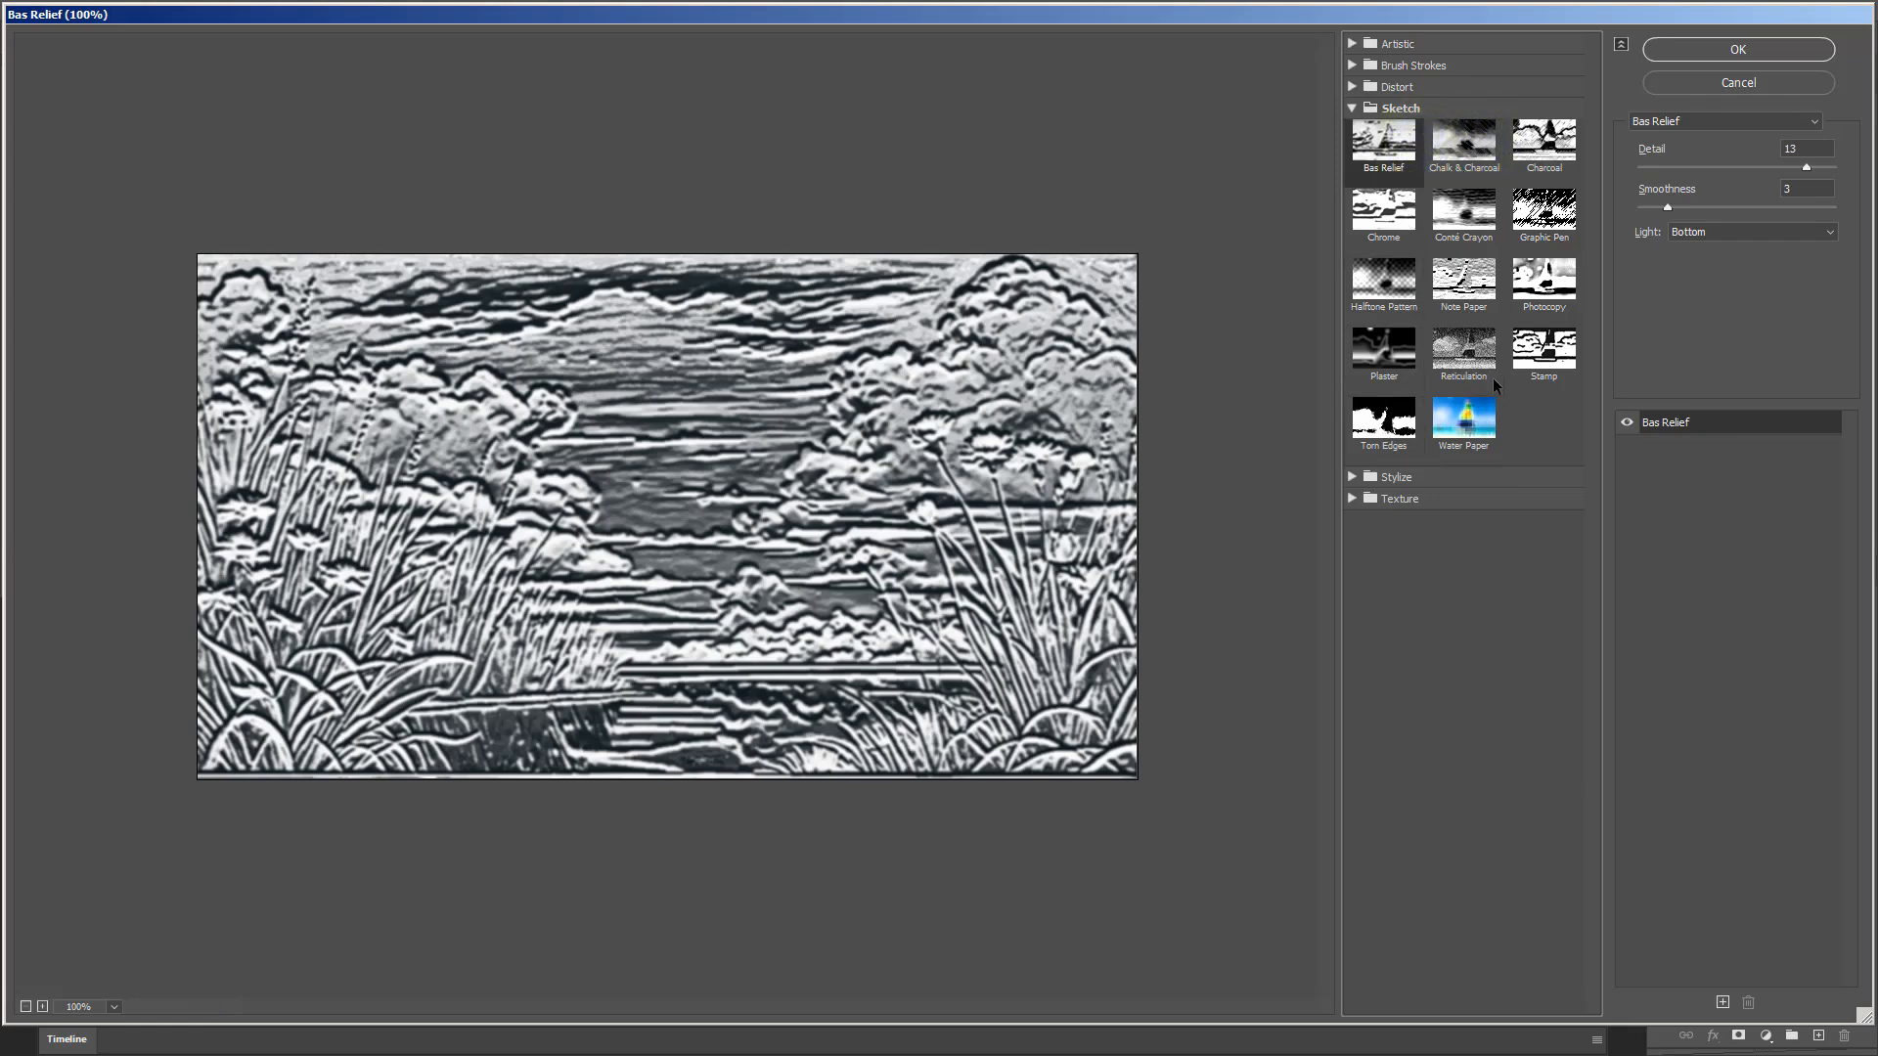
- Try Graphic Pen with stroke length 7 and light/dark balance 82, comparing Horizontal and Left Diagonal strokes before returning to Right Diagonal
left_click(1544, 210)
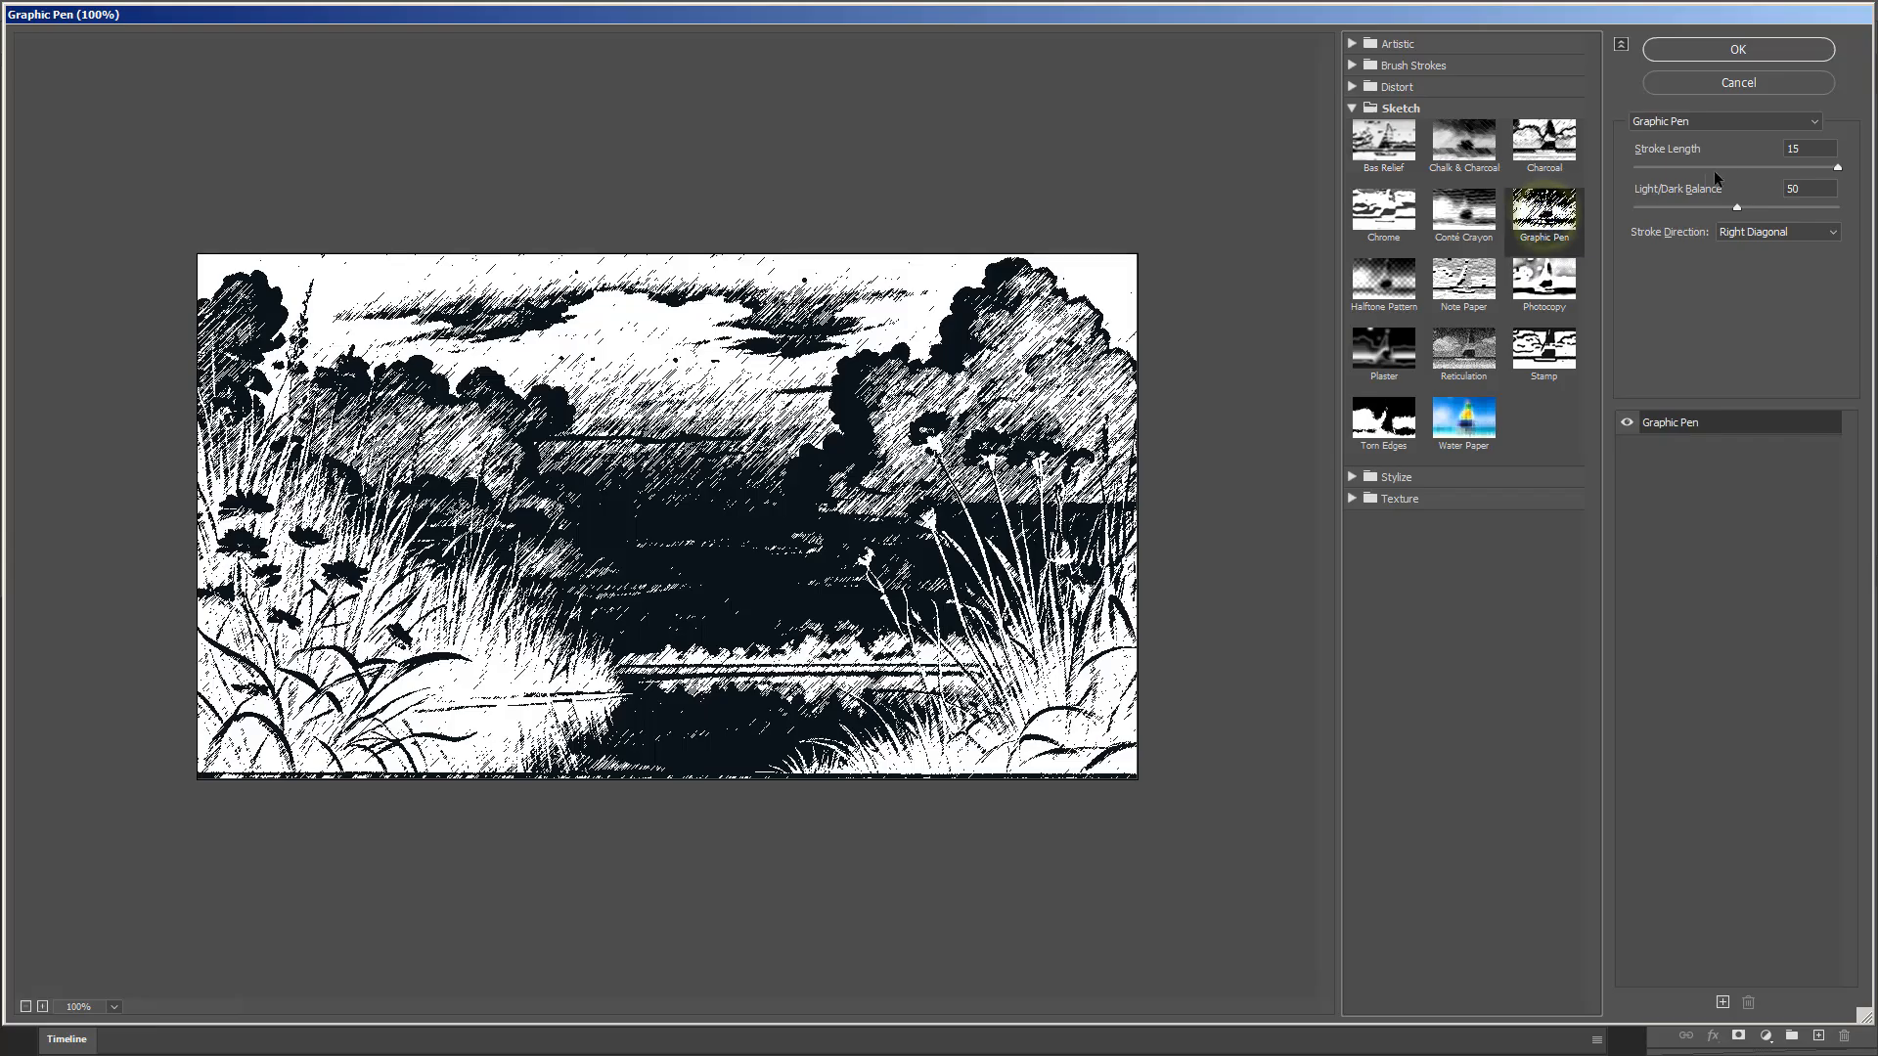
mouse_move(1839, 170)
left_mouse_down()
mouse_move(1589, 172)
mouse_move(1727, 173)
mouse_move(1682, 208)
mouse_move(1827, 209)
mouse_move(1801, 208)
left_mouse_up()
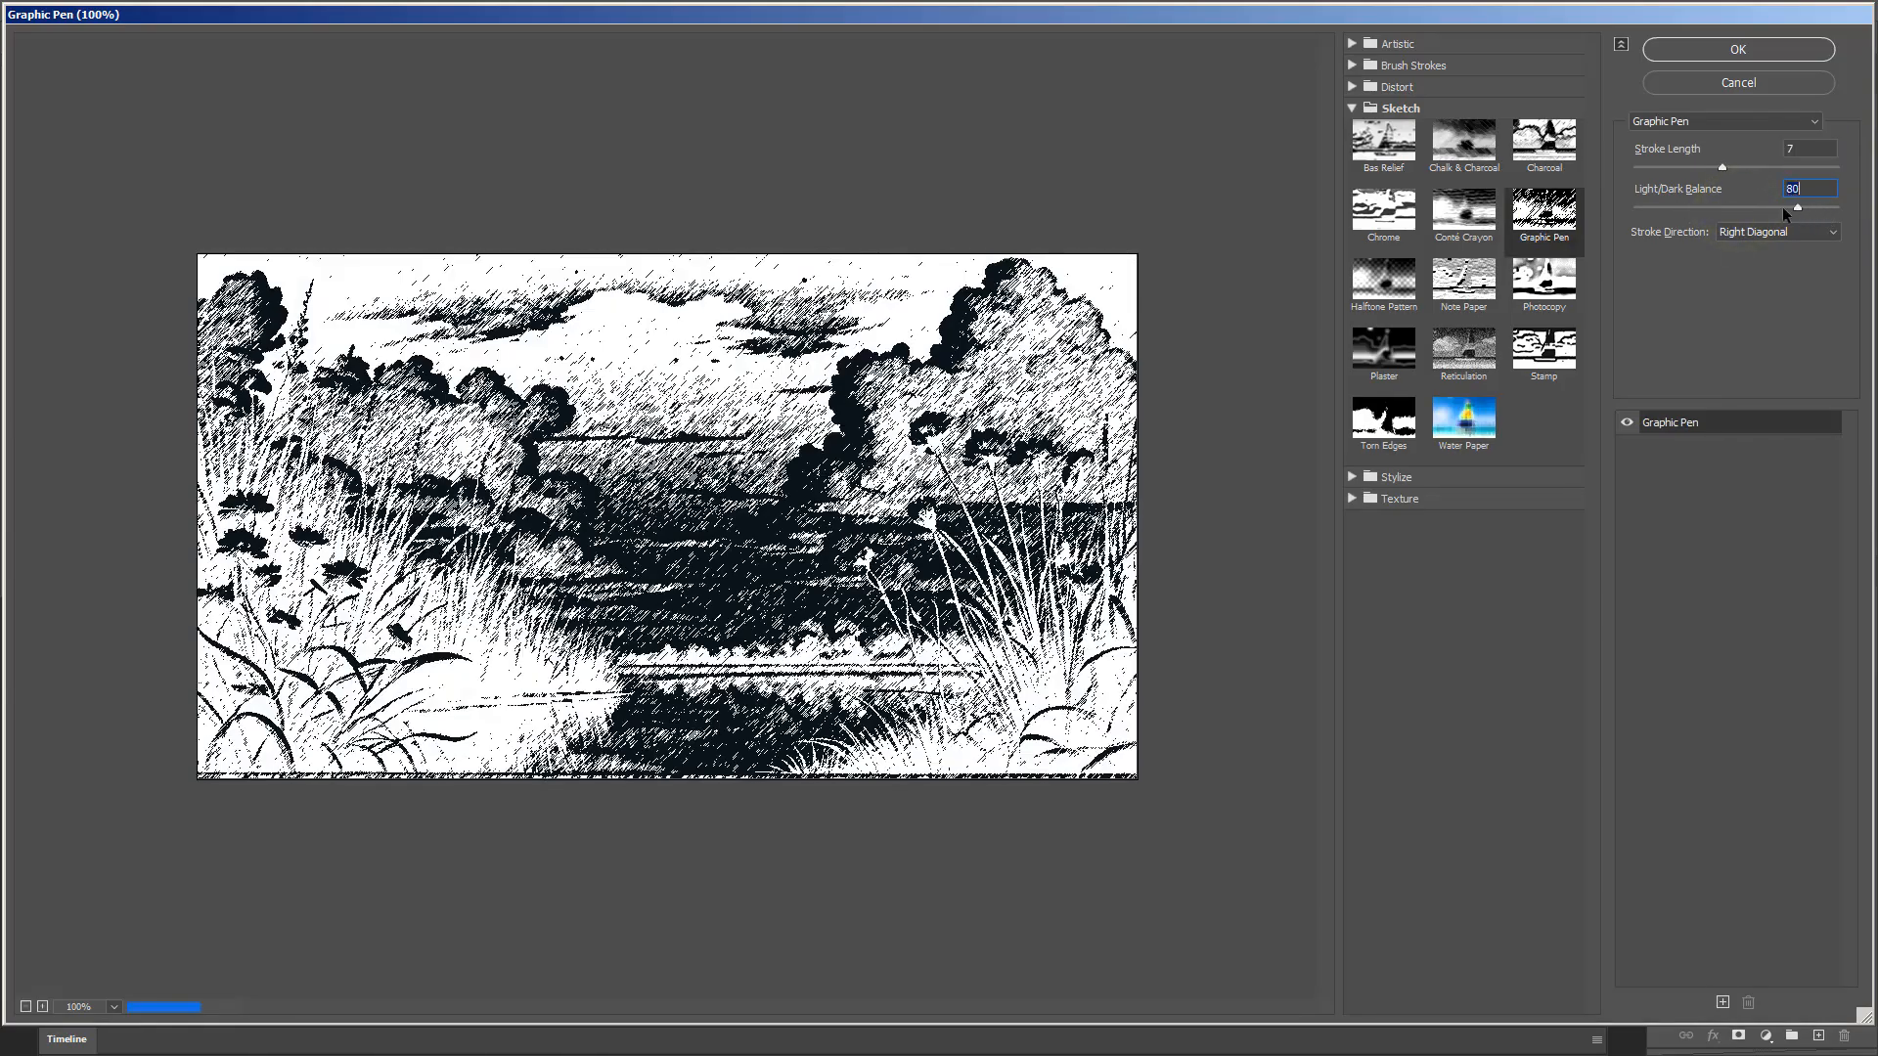
left_click(1790, 232)
left_click(1779, 267)
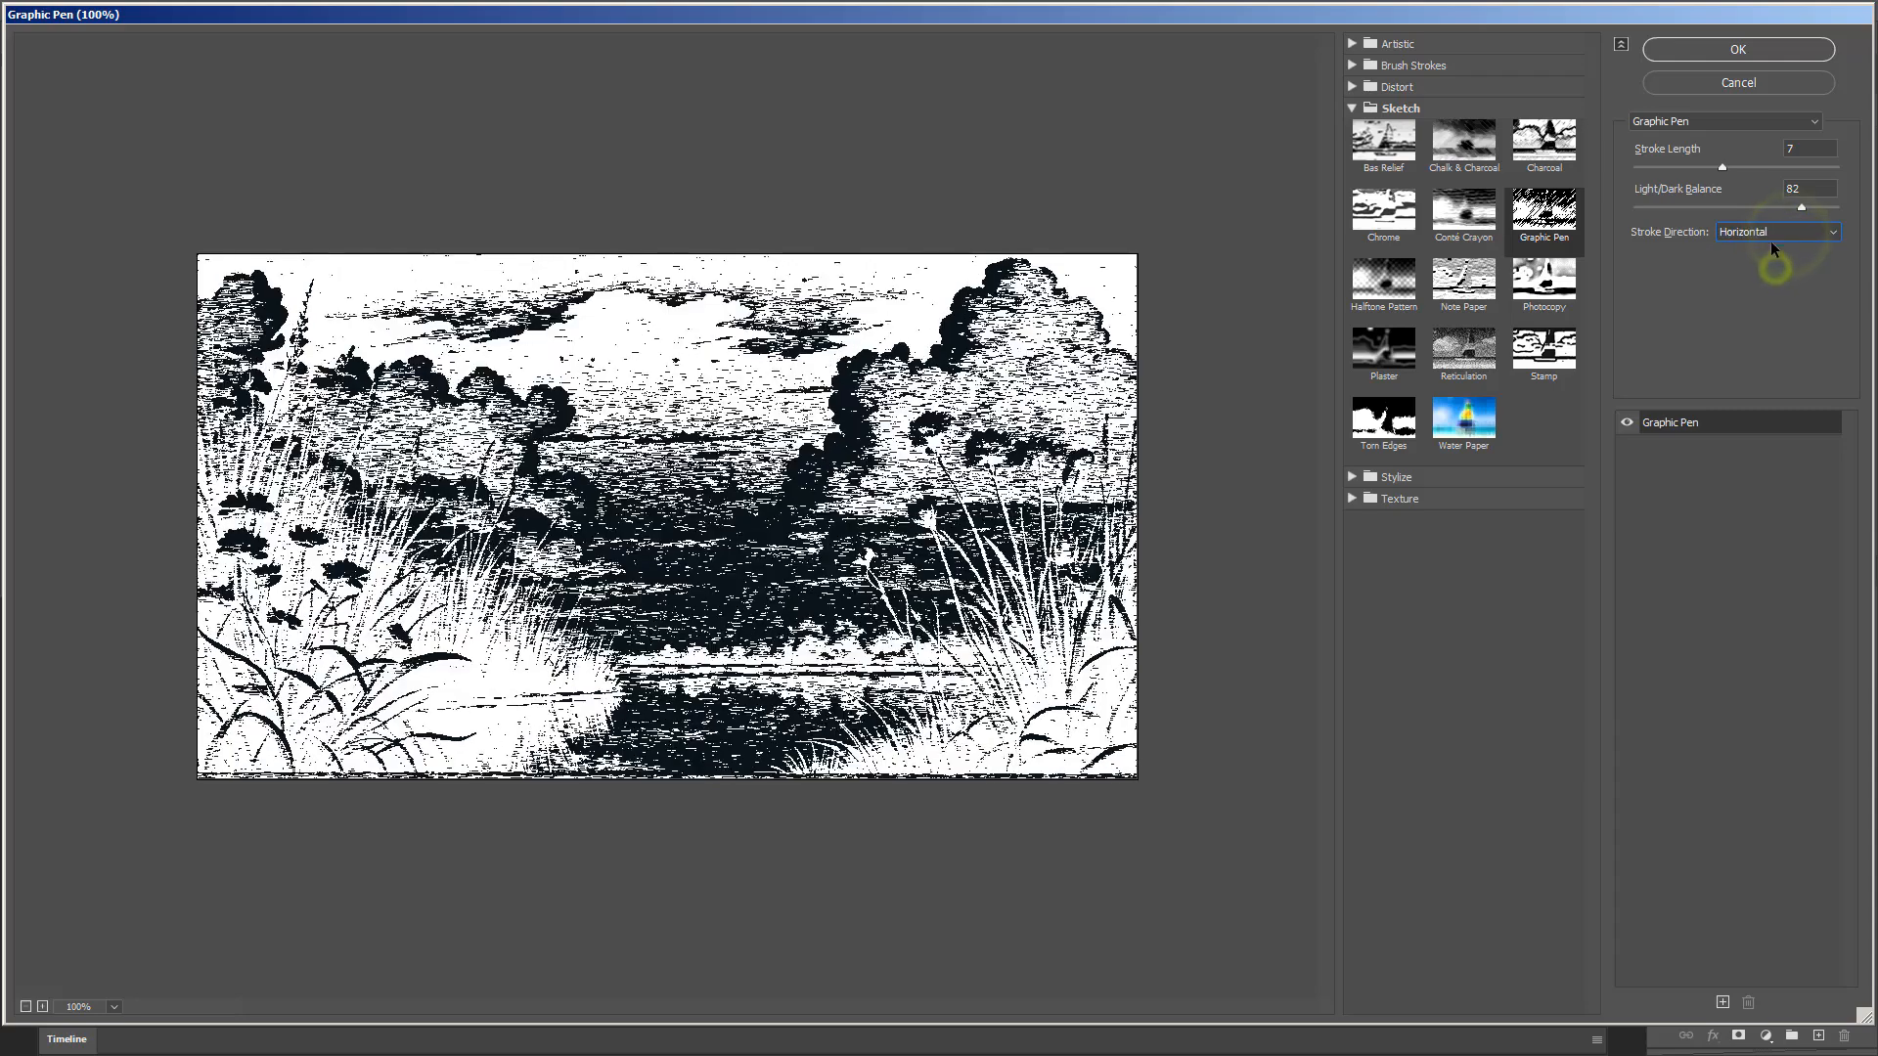
left_click(1771, 235)
left_click(1752, 283)
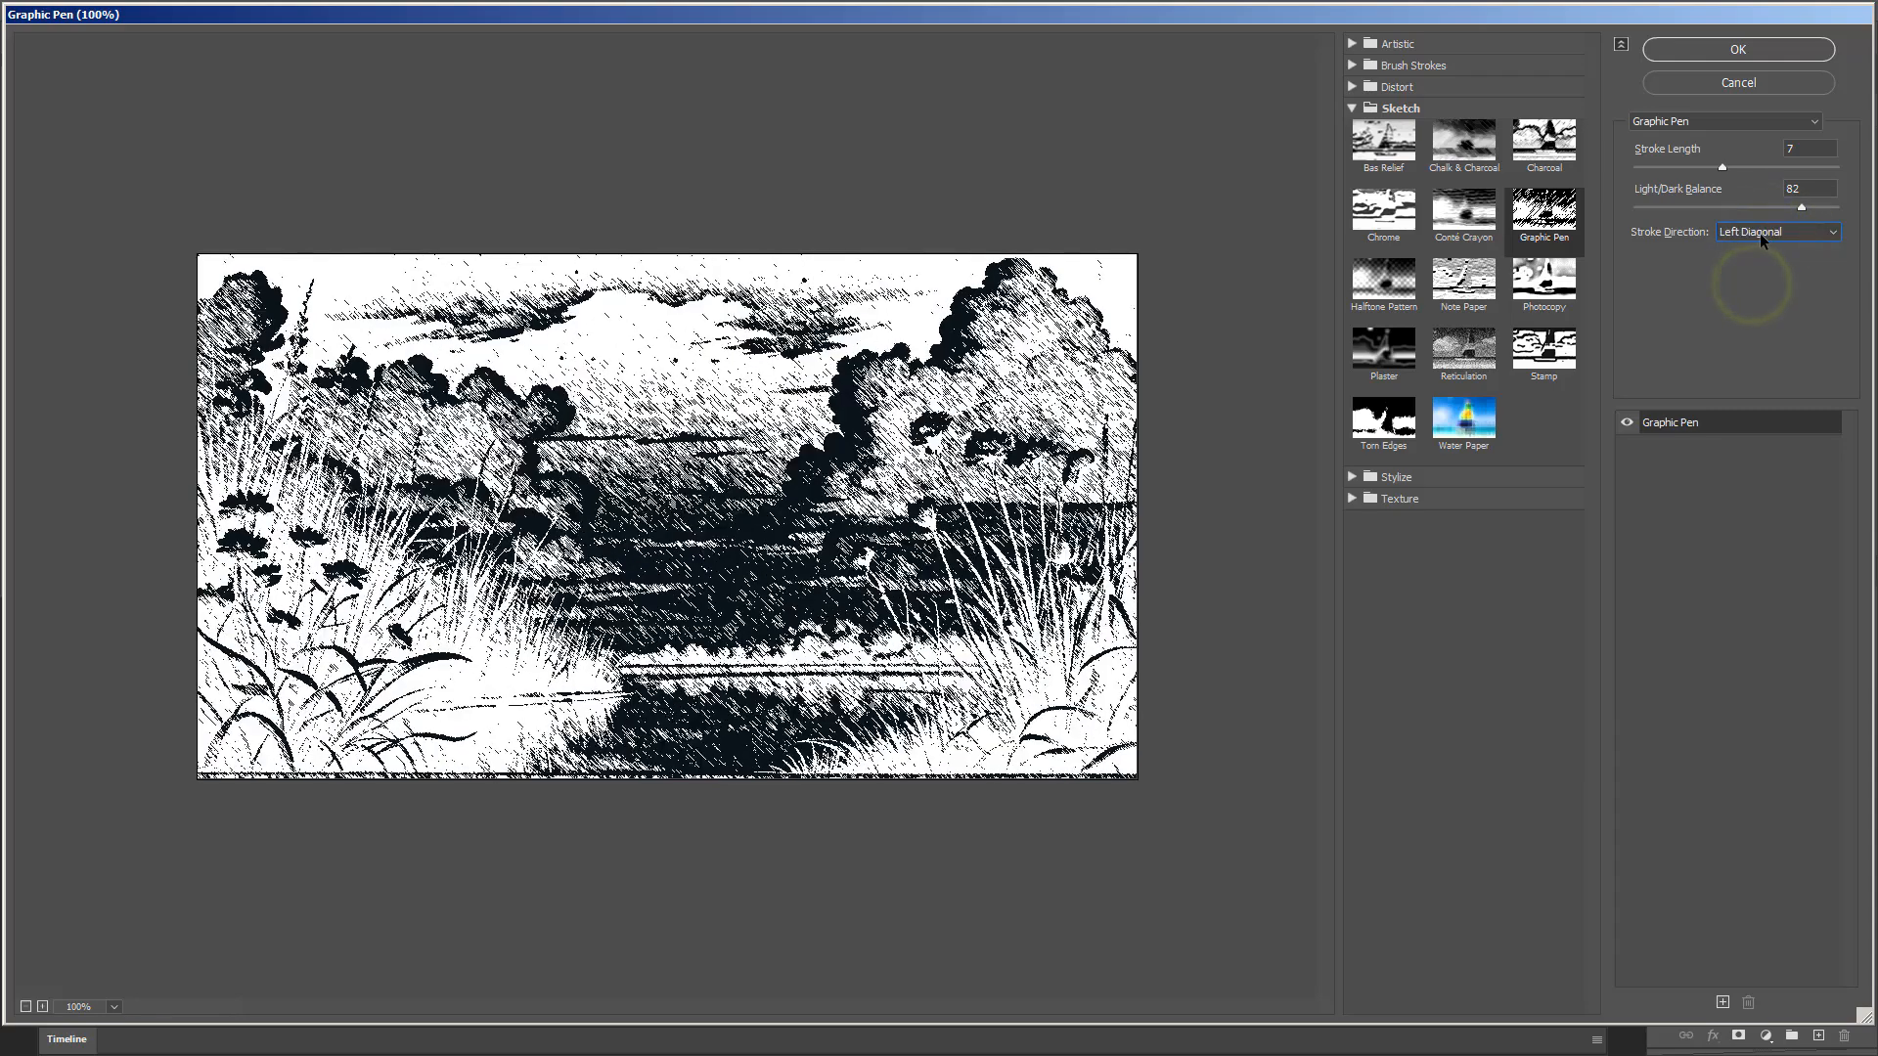
left_click(1758, 232)
left_click(1758, 248)
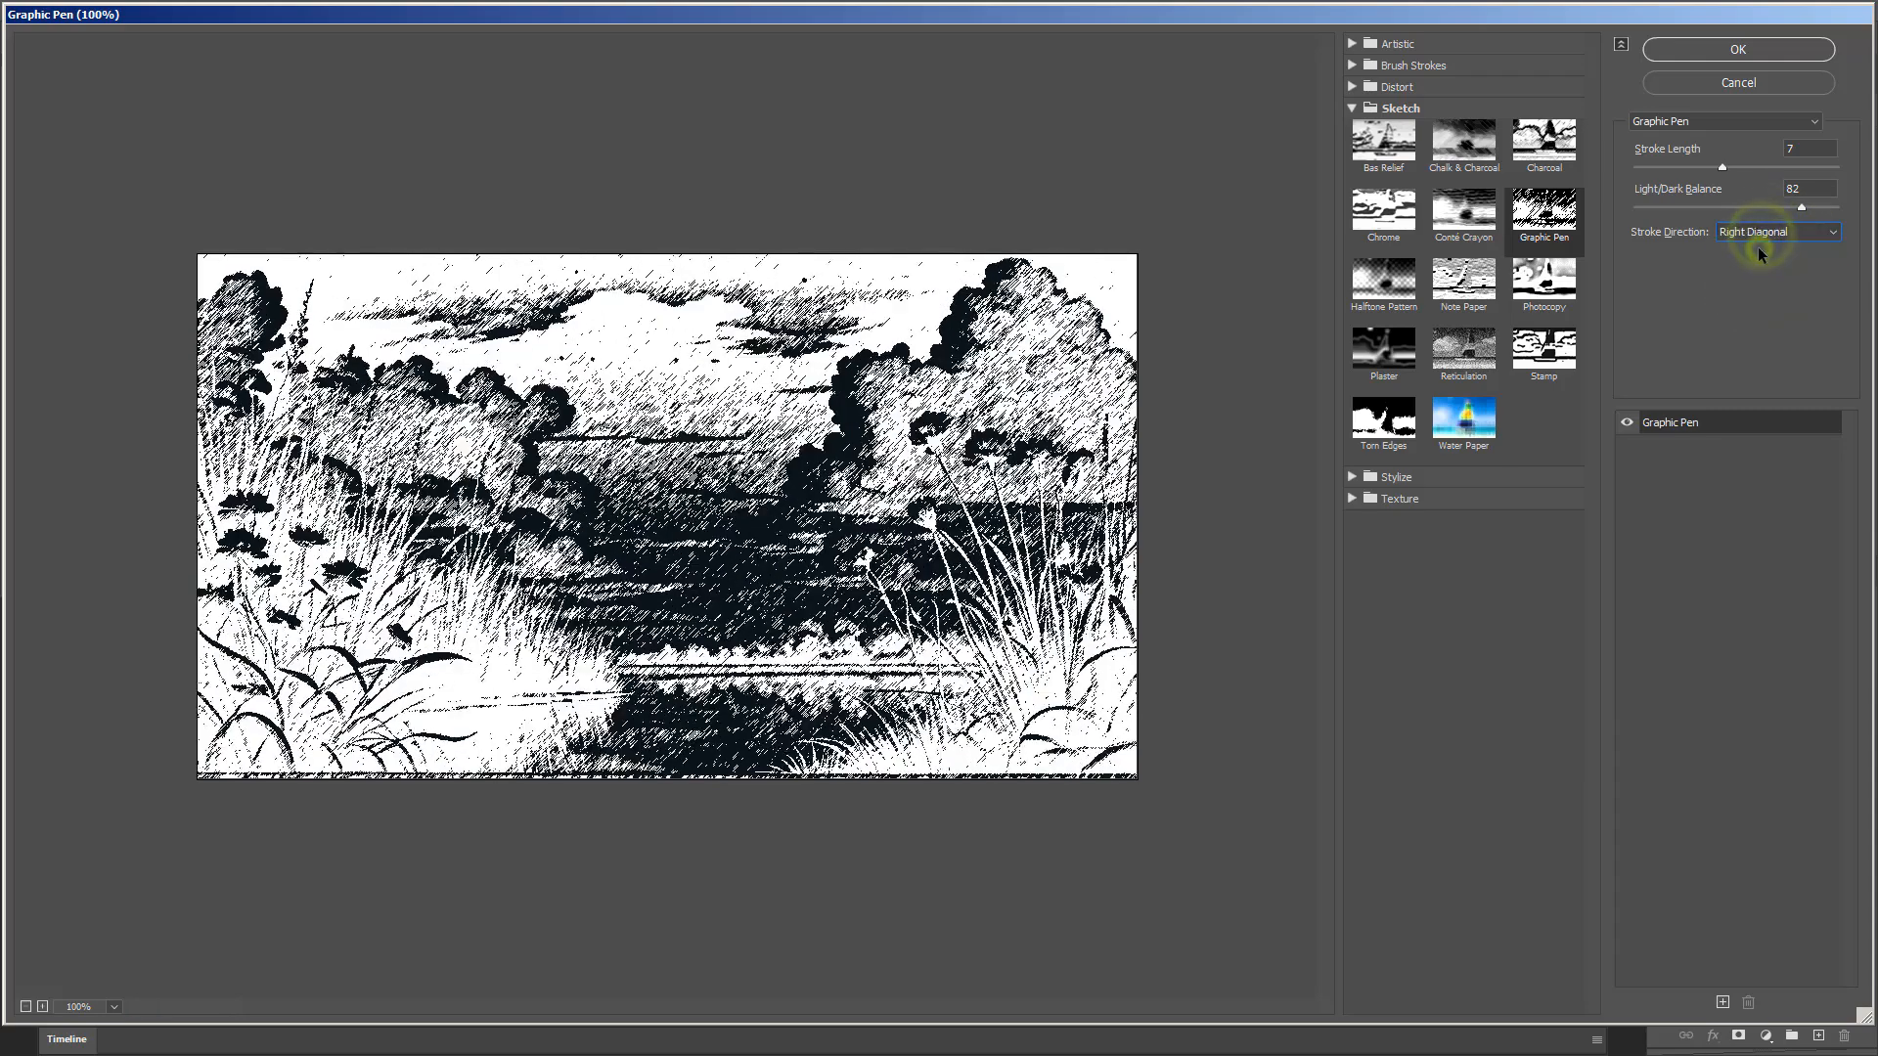
- Replace the gallery filter with Ink Outlines, Accented Edges and Angled Strokes in turn to compare their previews
left_click(1713, 123)
scroll(1730, 174, "up", 6)
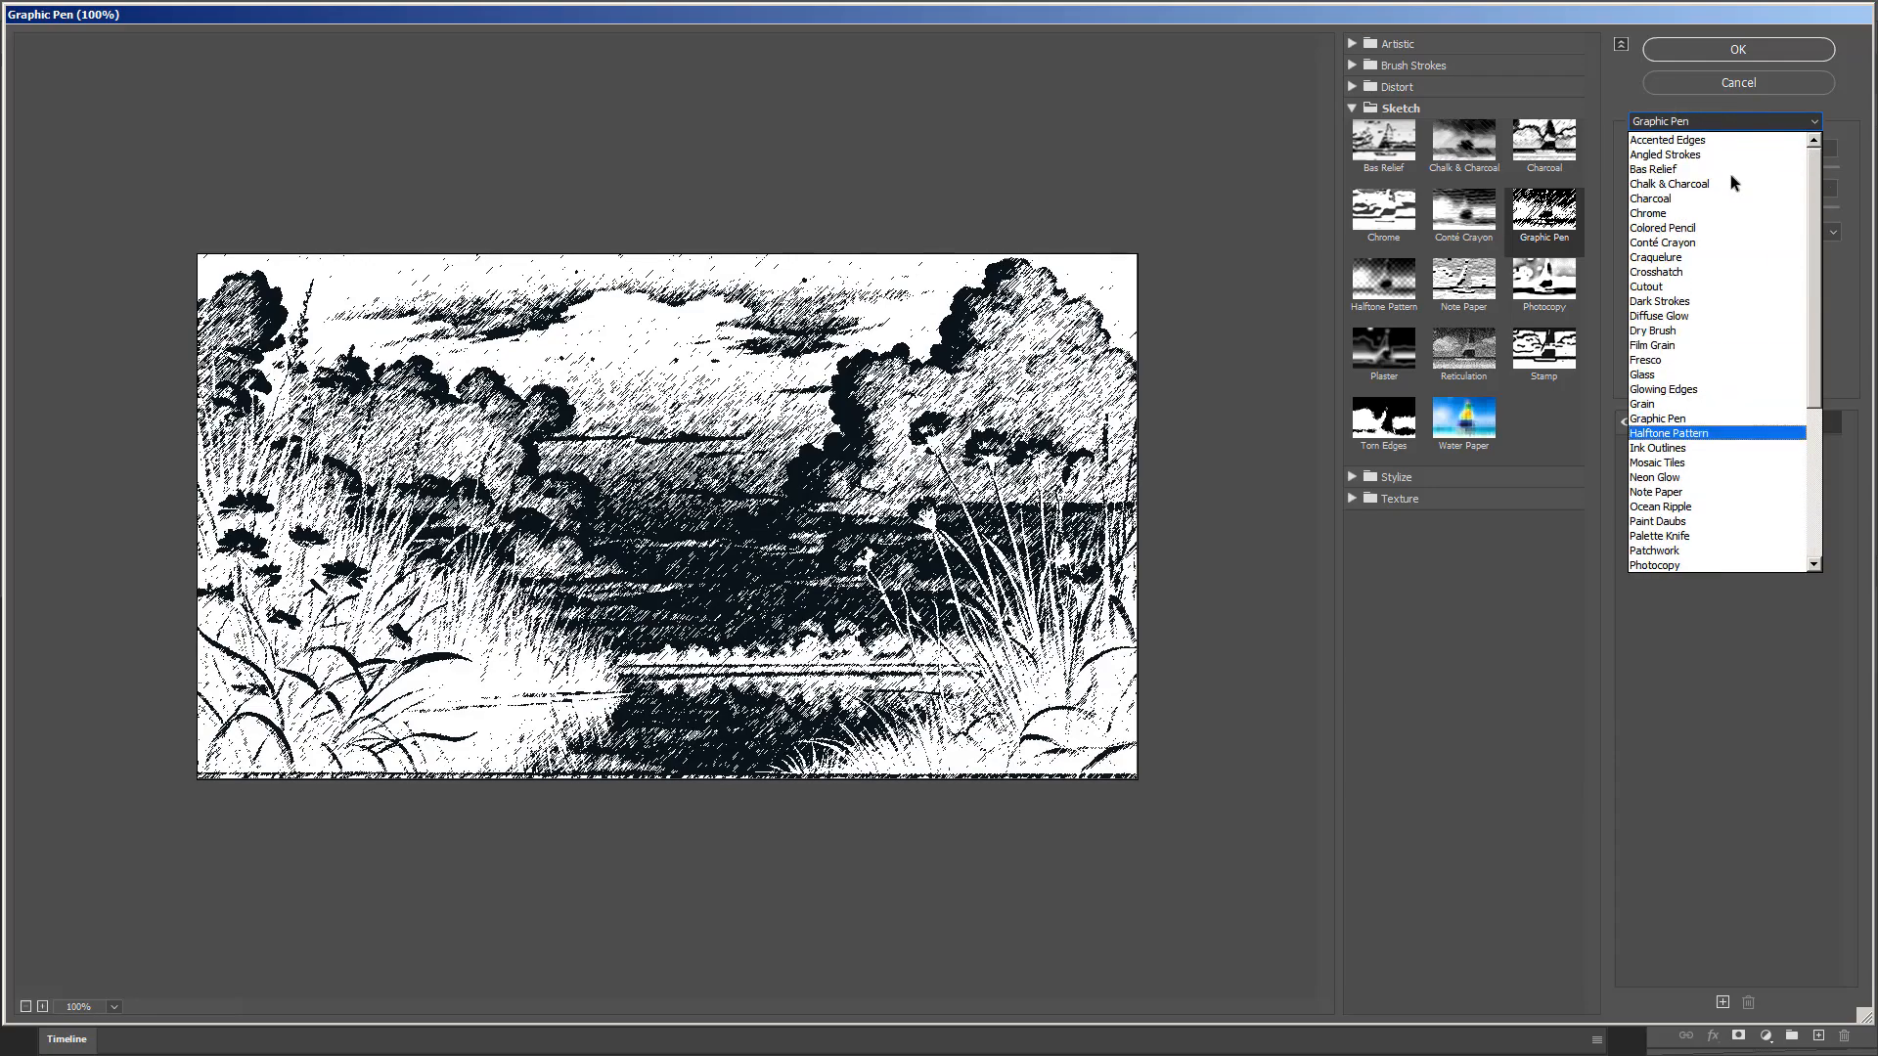
left_click(1708, 447)
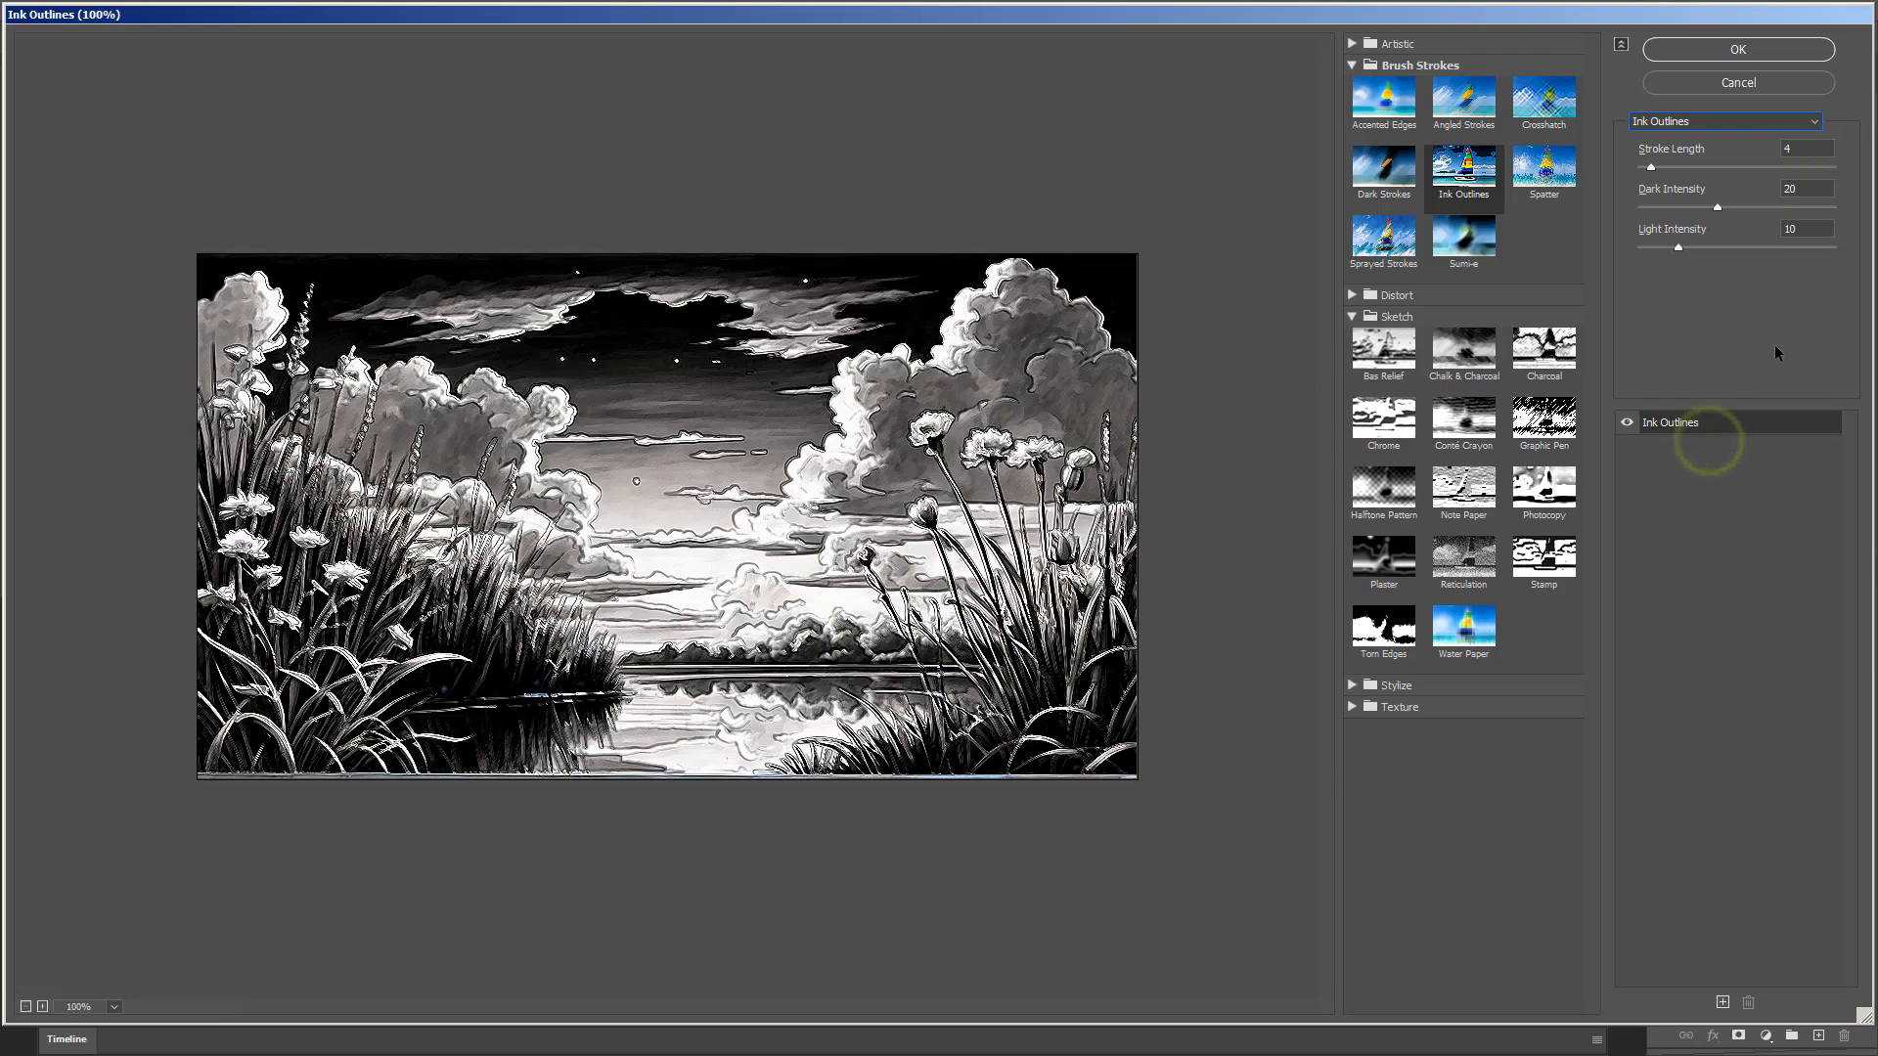
left_click(1800, 129)
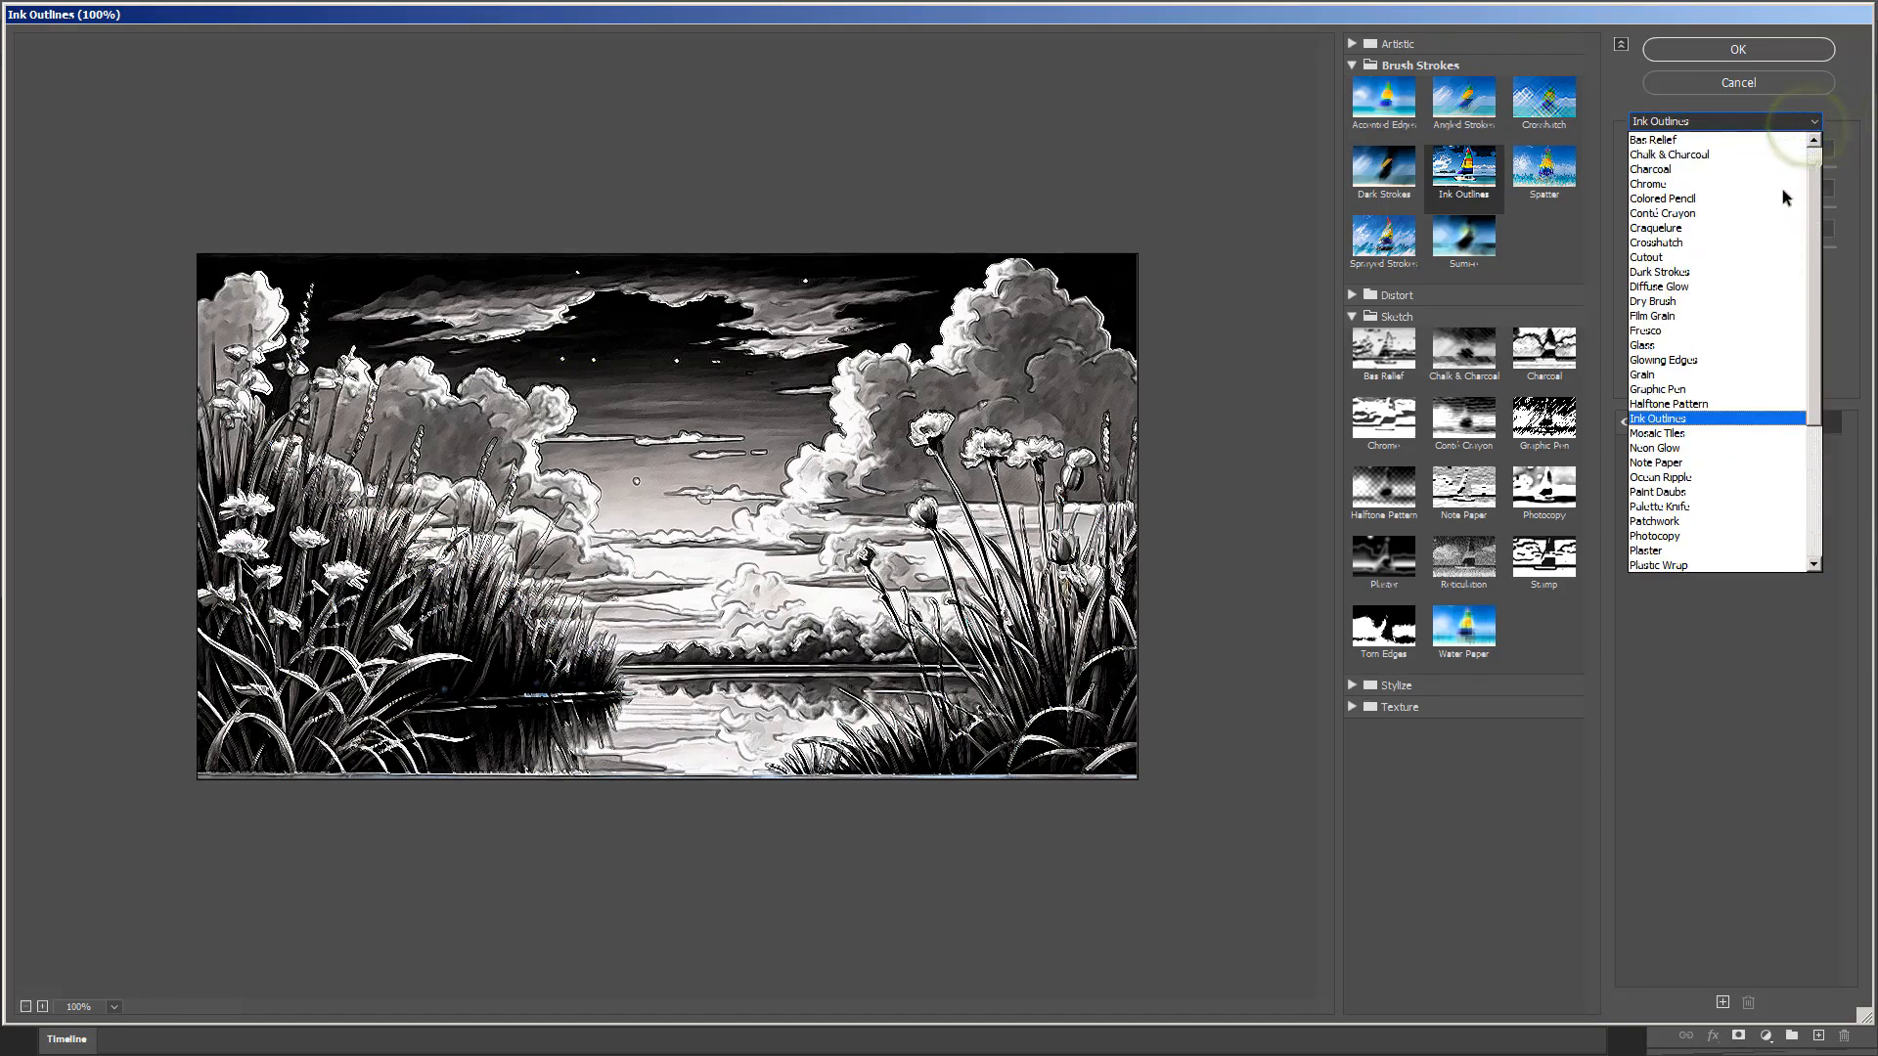
scroll(1782, 189, "up", 1)
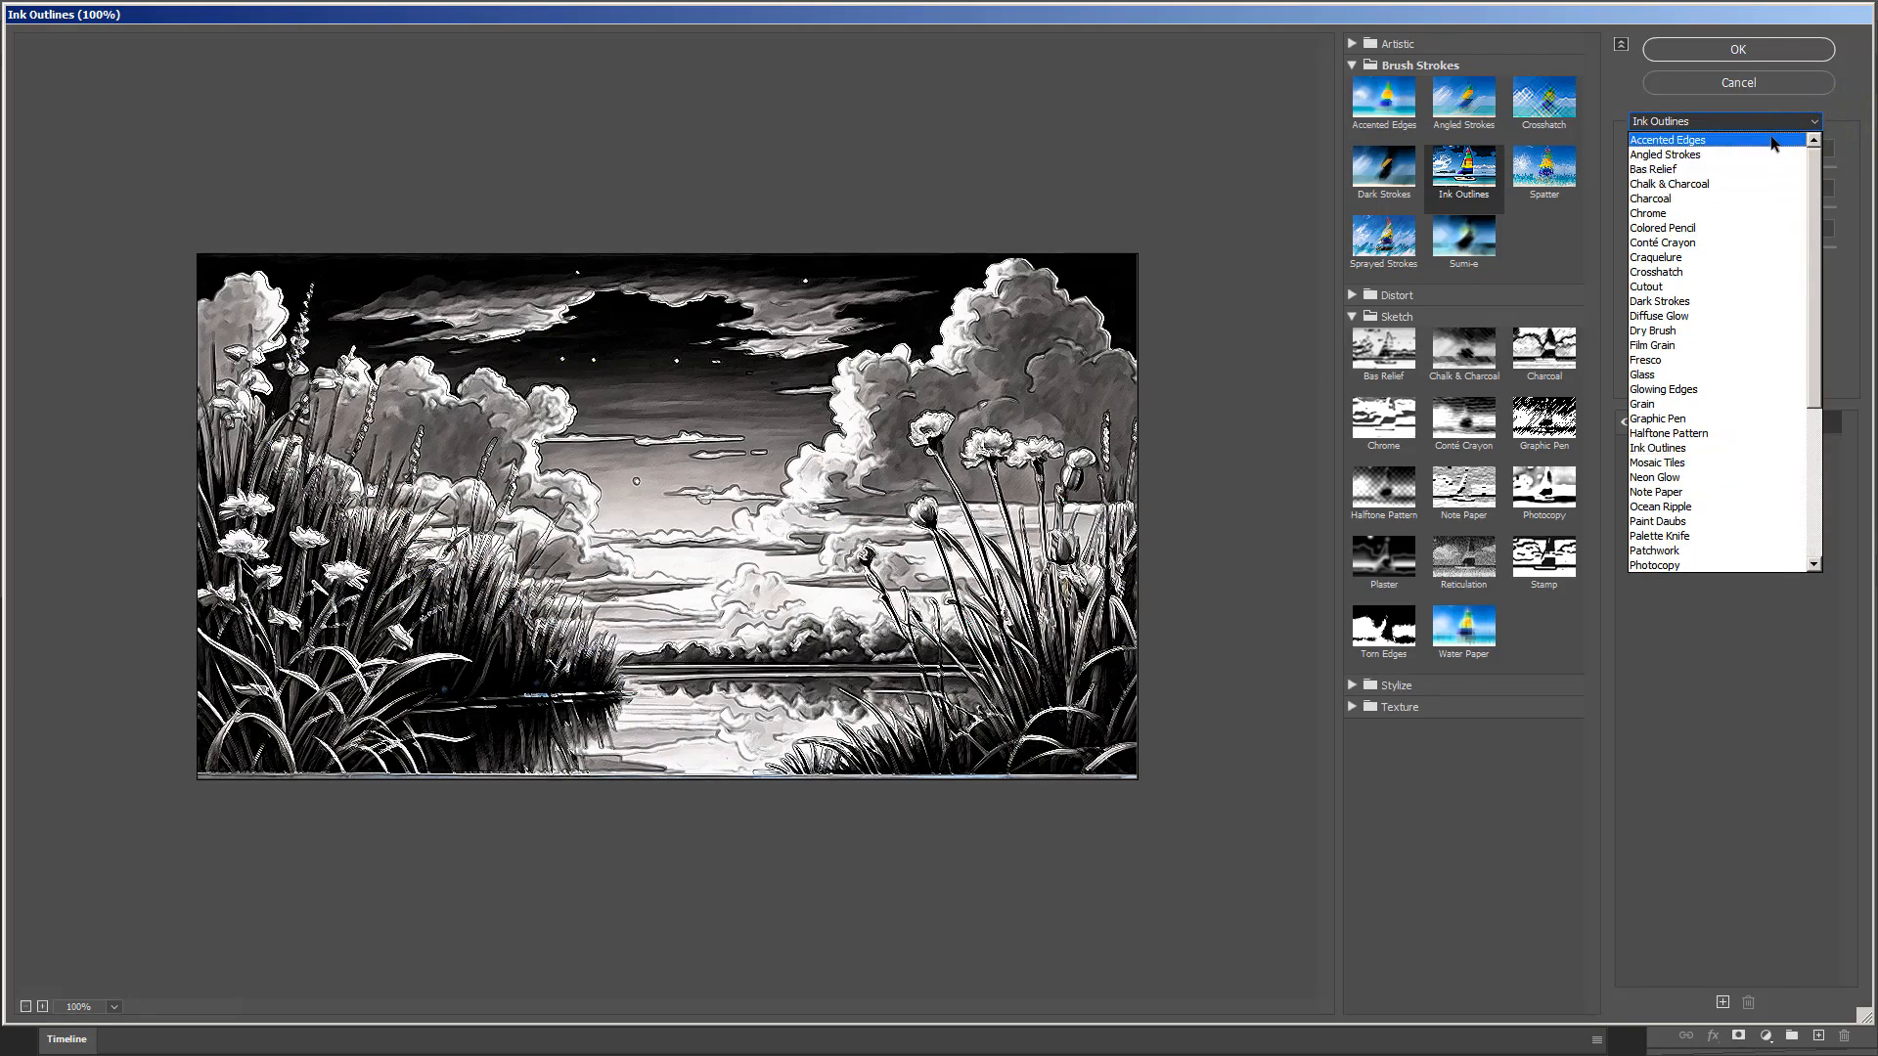
left_click(1775, 140)
left_click(1778, 124)
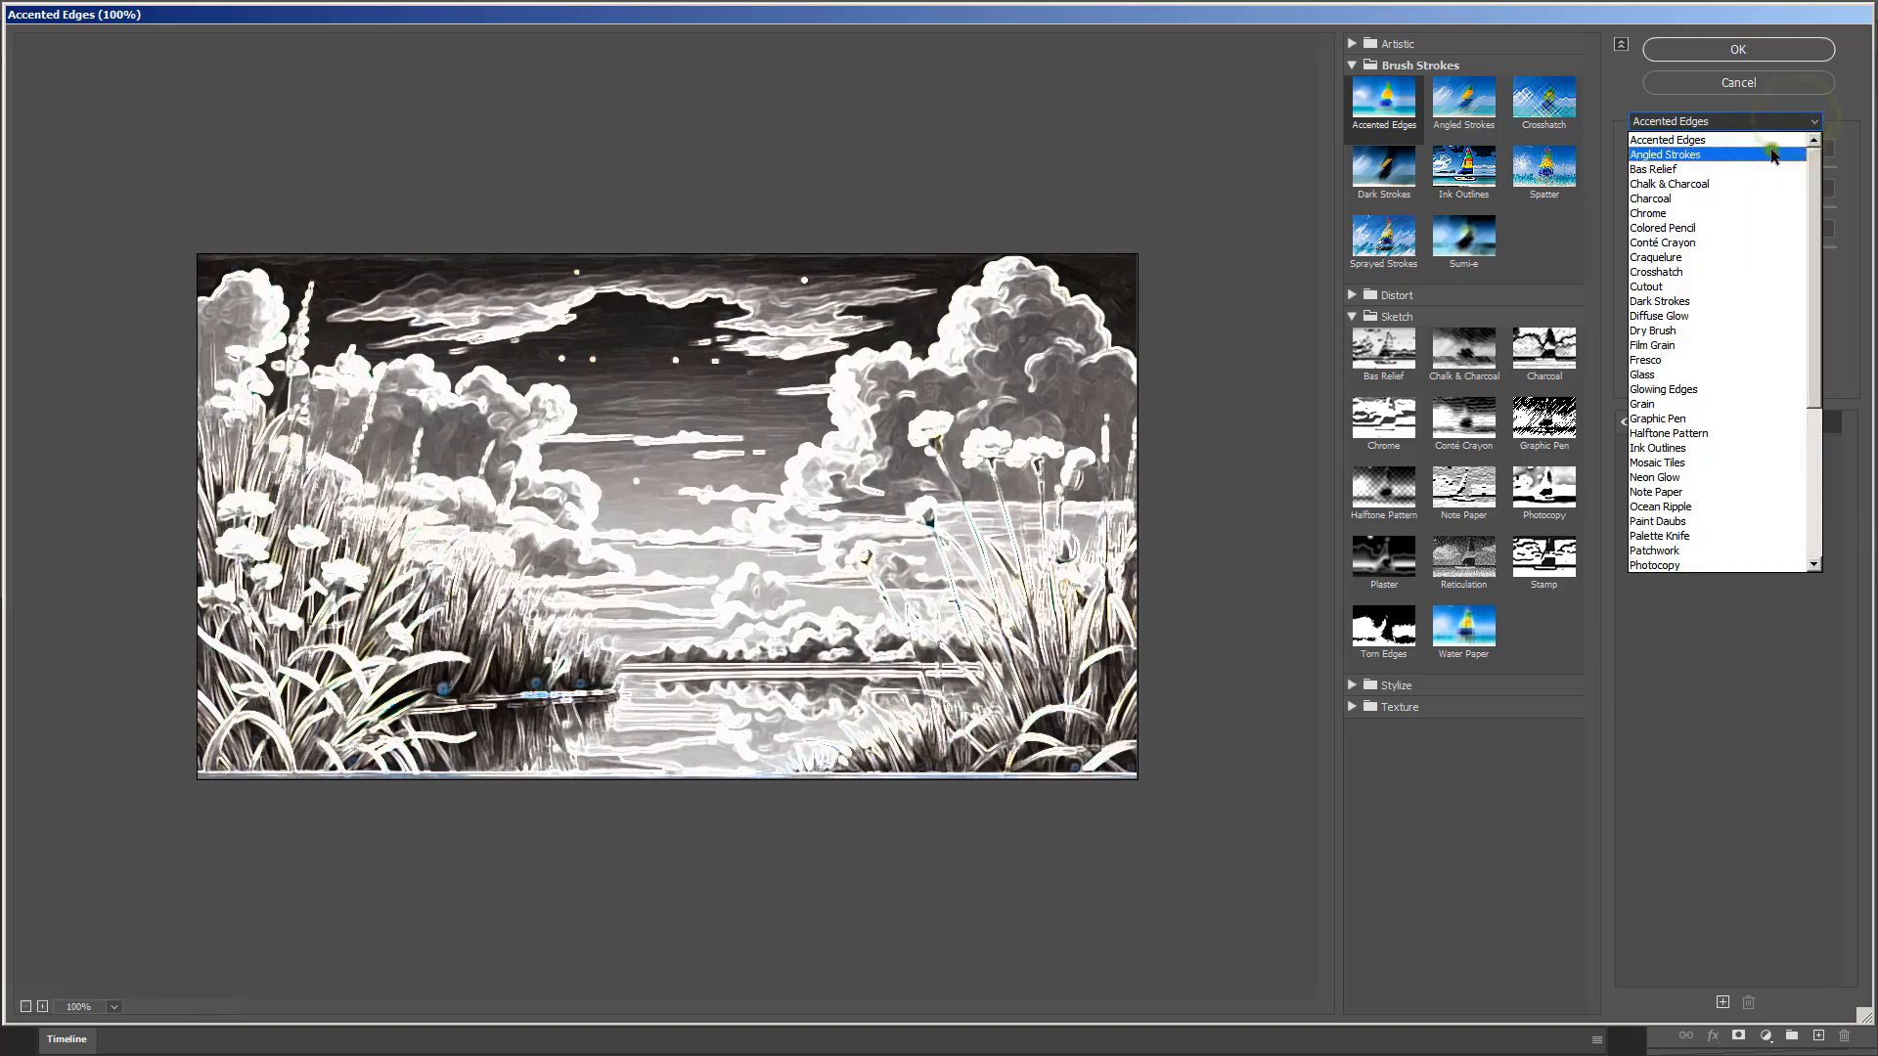
left_click(1774, 155)
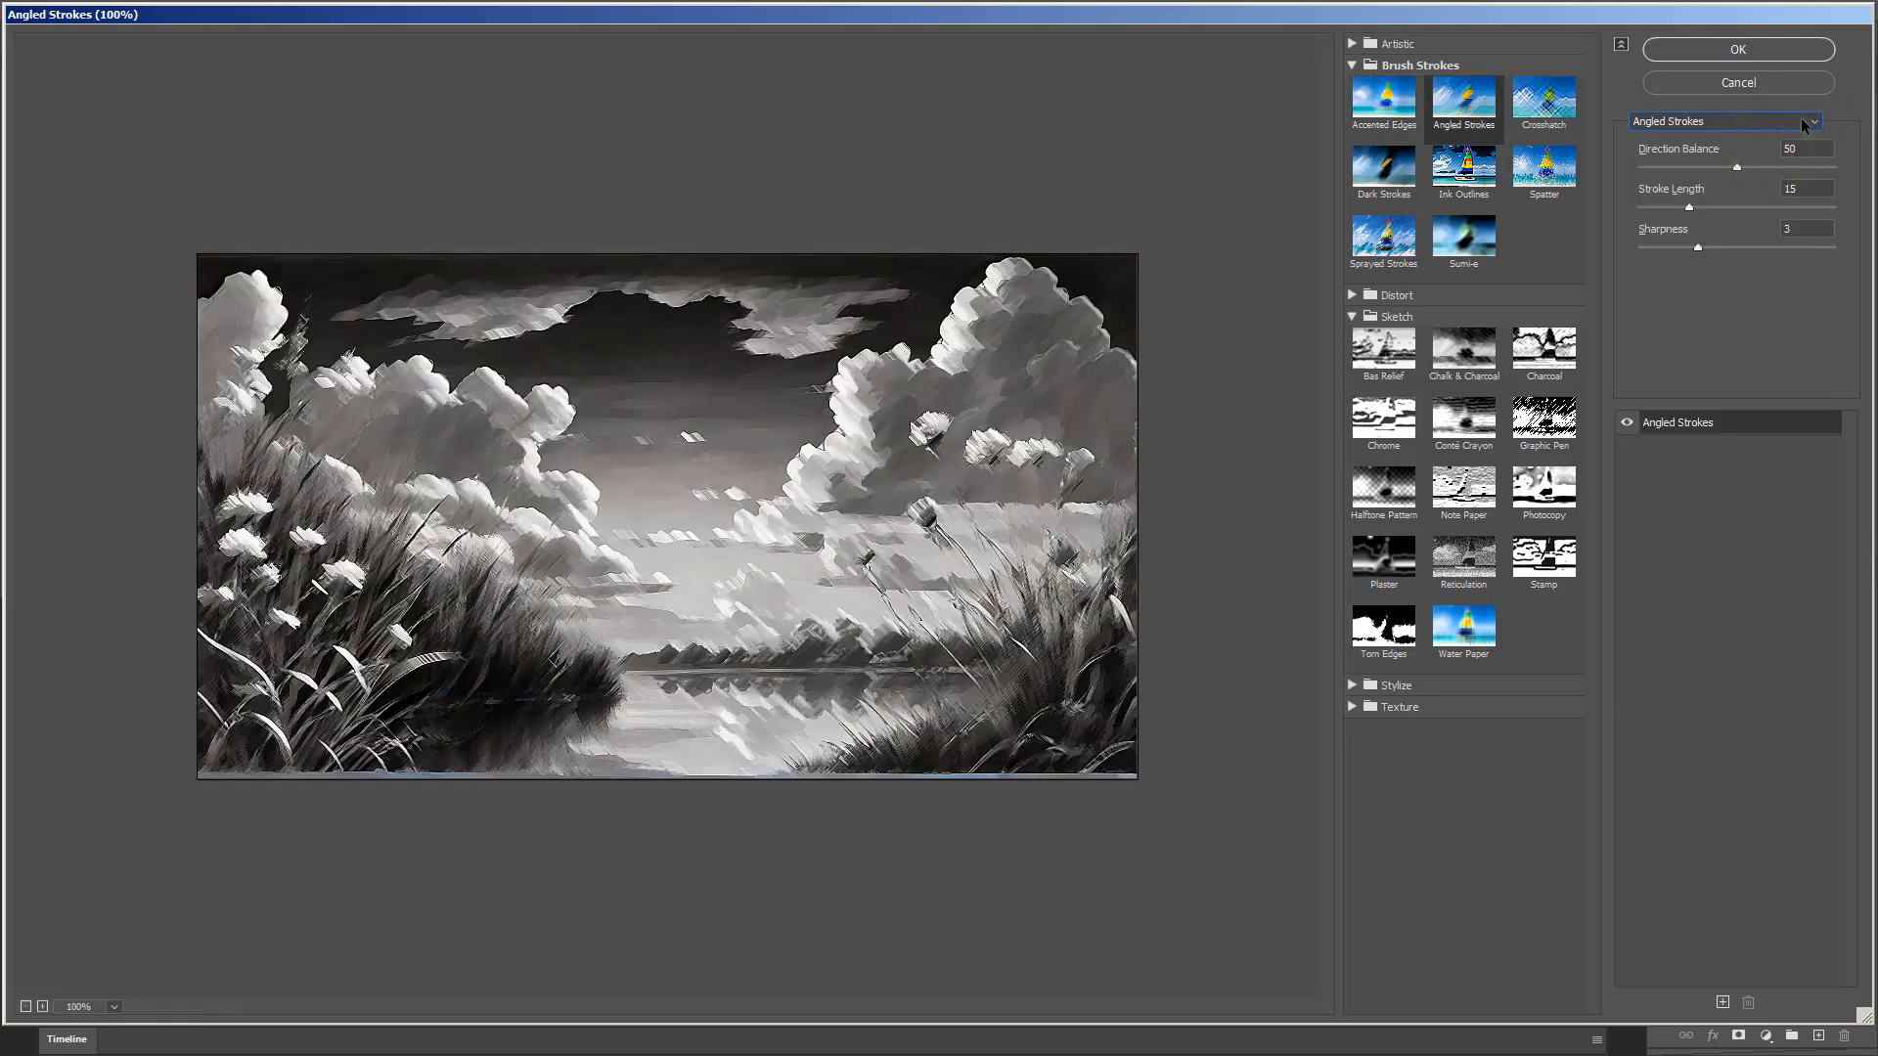
- Compare the Chalk & Charcoal, Colored Pencil, Craquelure and Graphic Pen filters one after another on the landscape
left_click(1801, 119)
left_click(1773, 171)
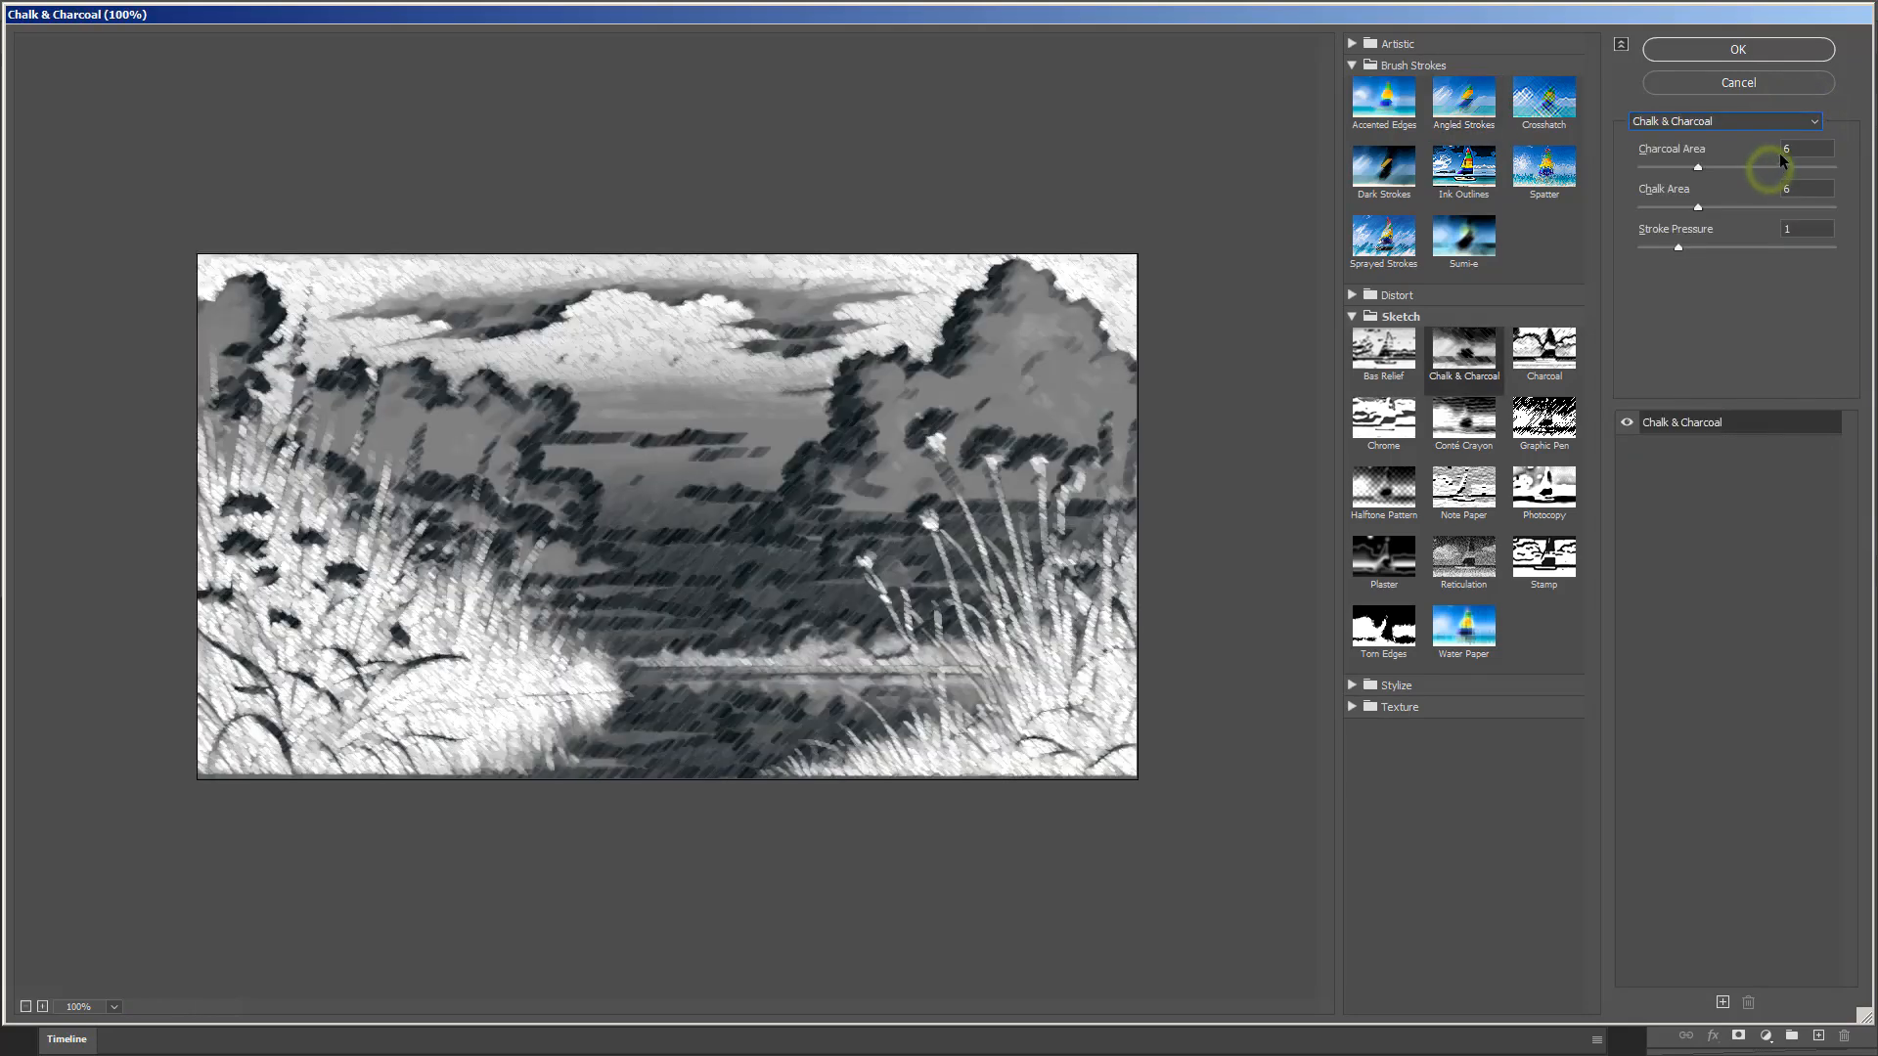
left_click(1794, 119)
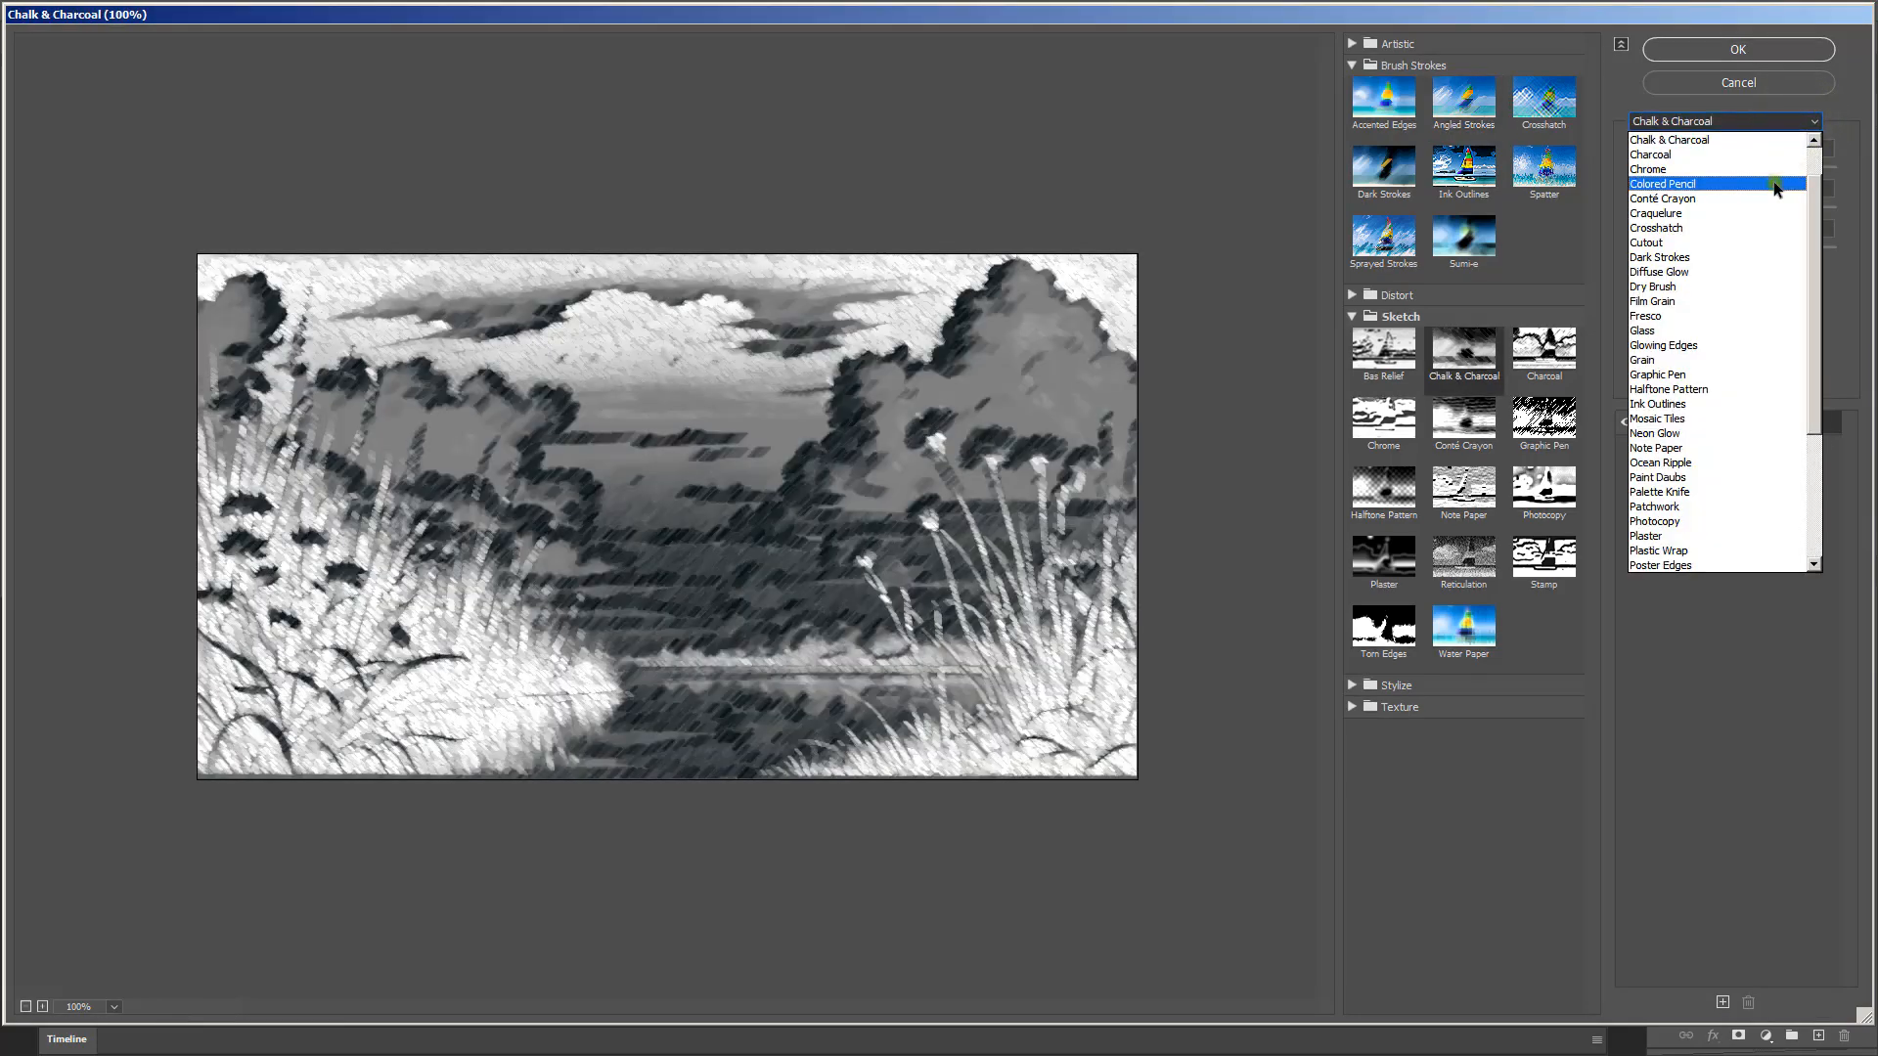
left_click(1760, 184)
left_click(1786, 123)
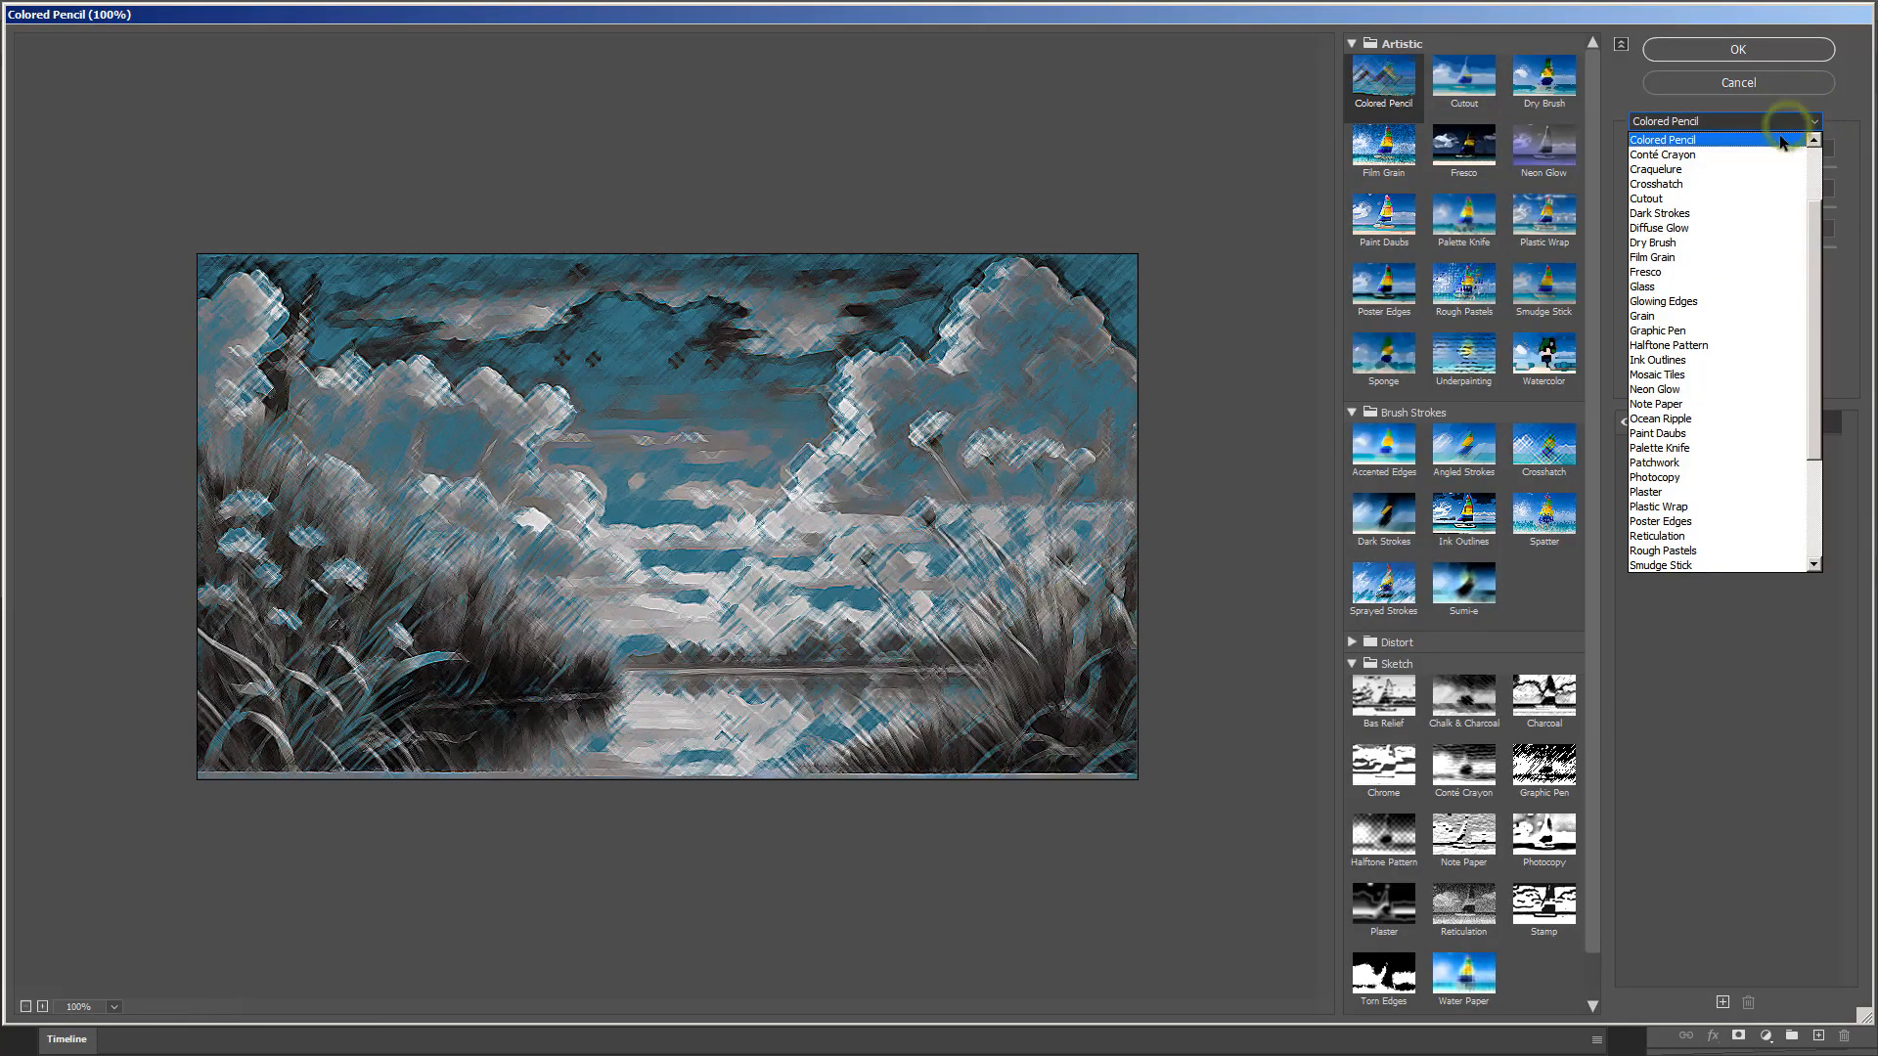
left_click(1769, 167)
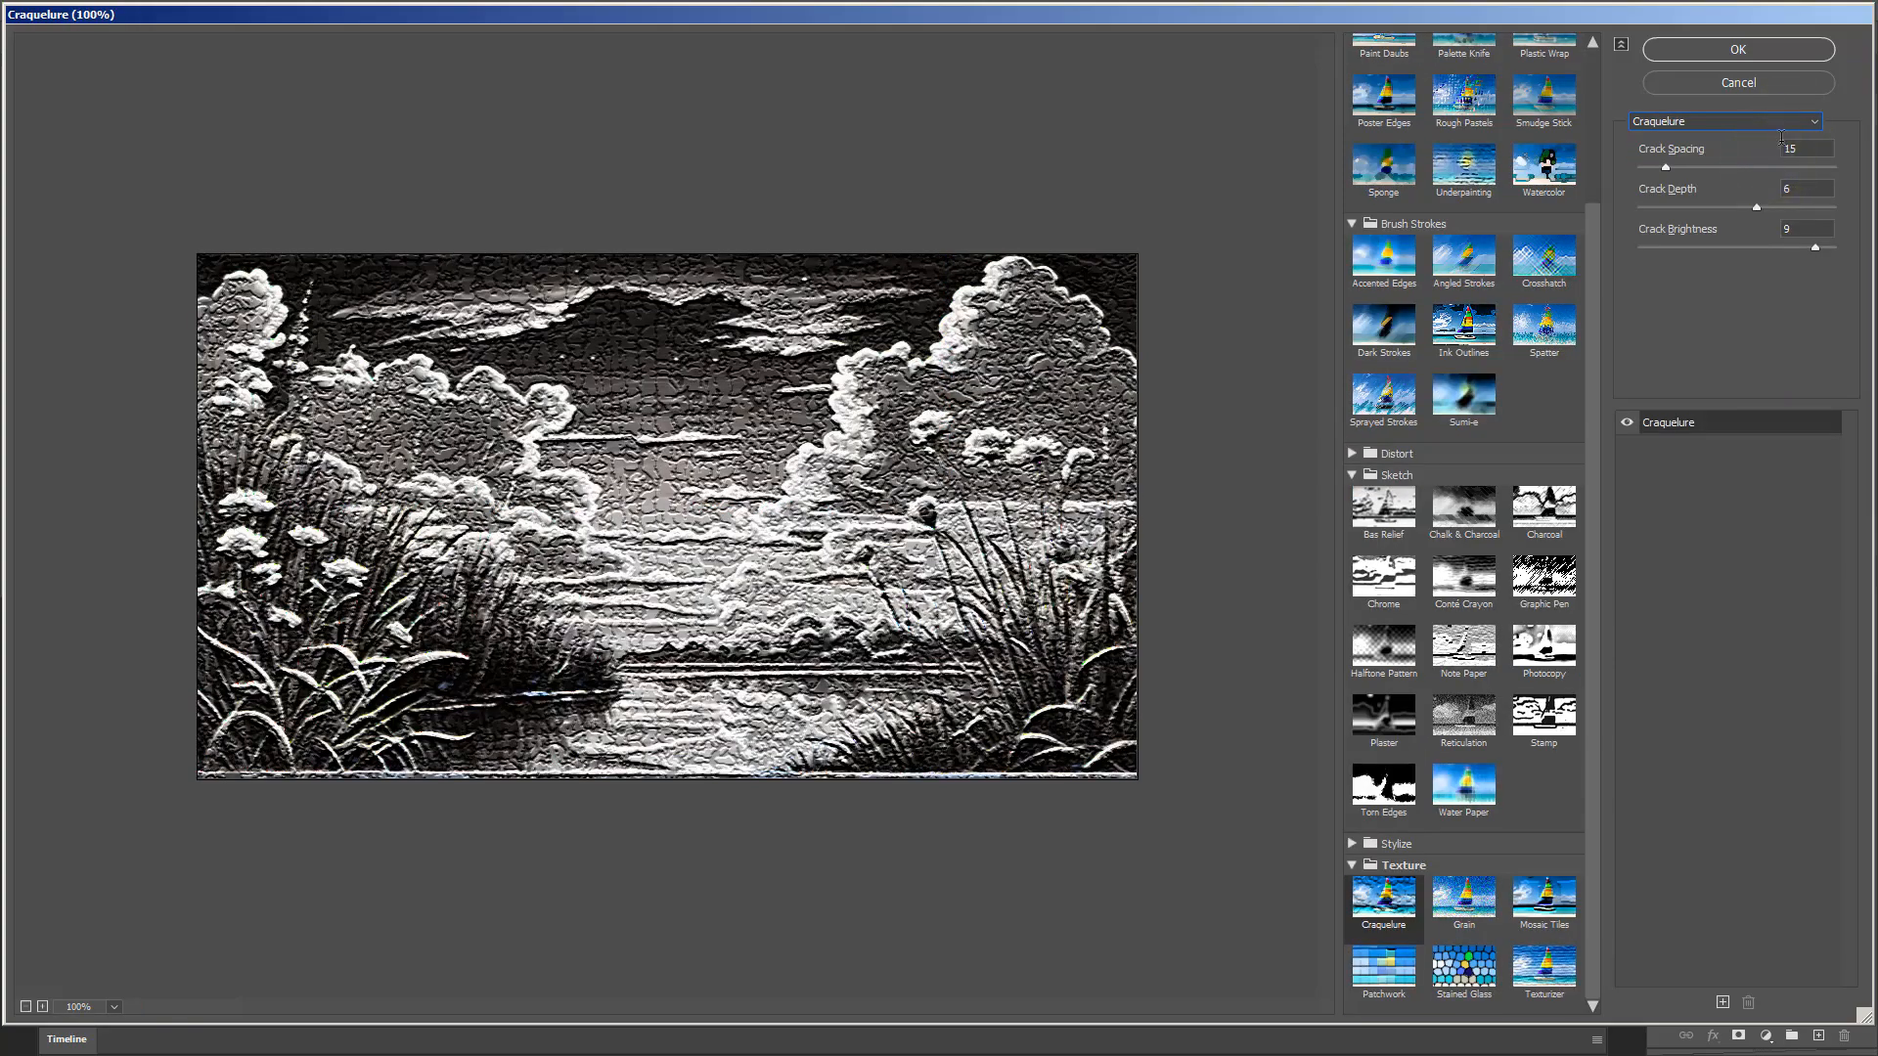
left_click(1792, 122)
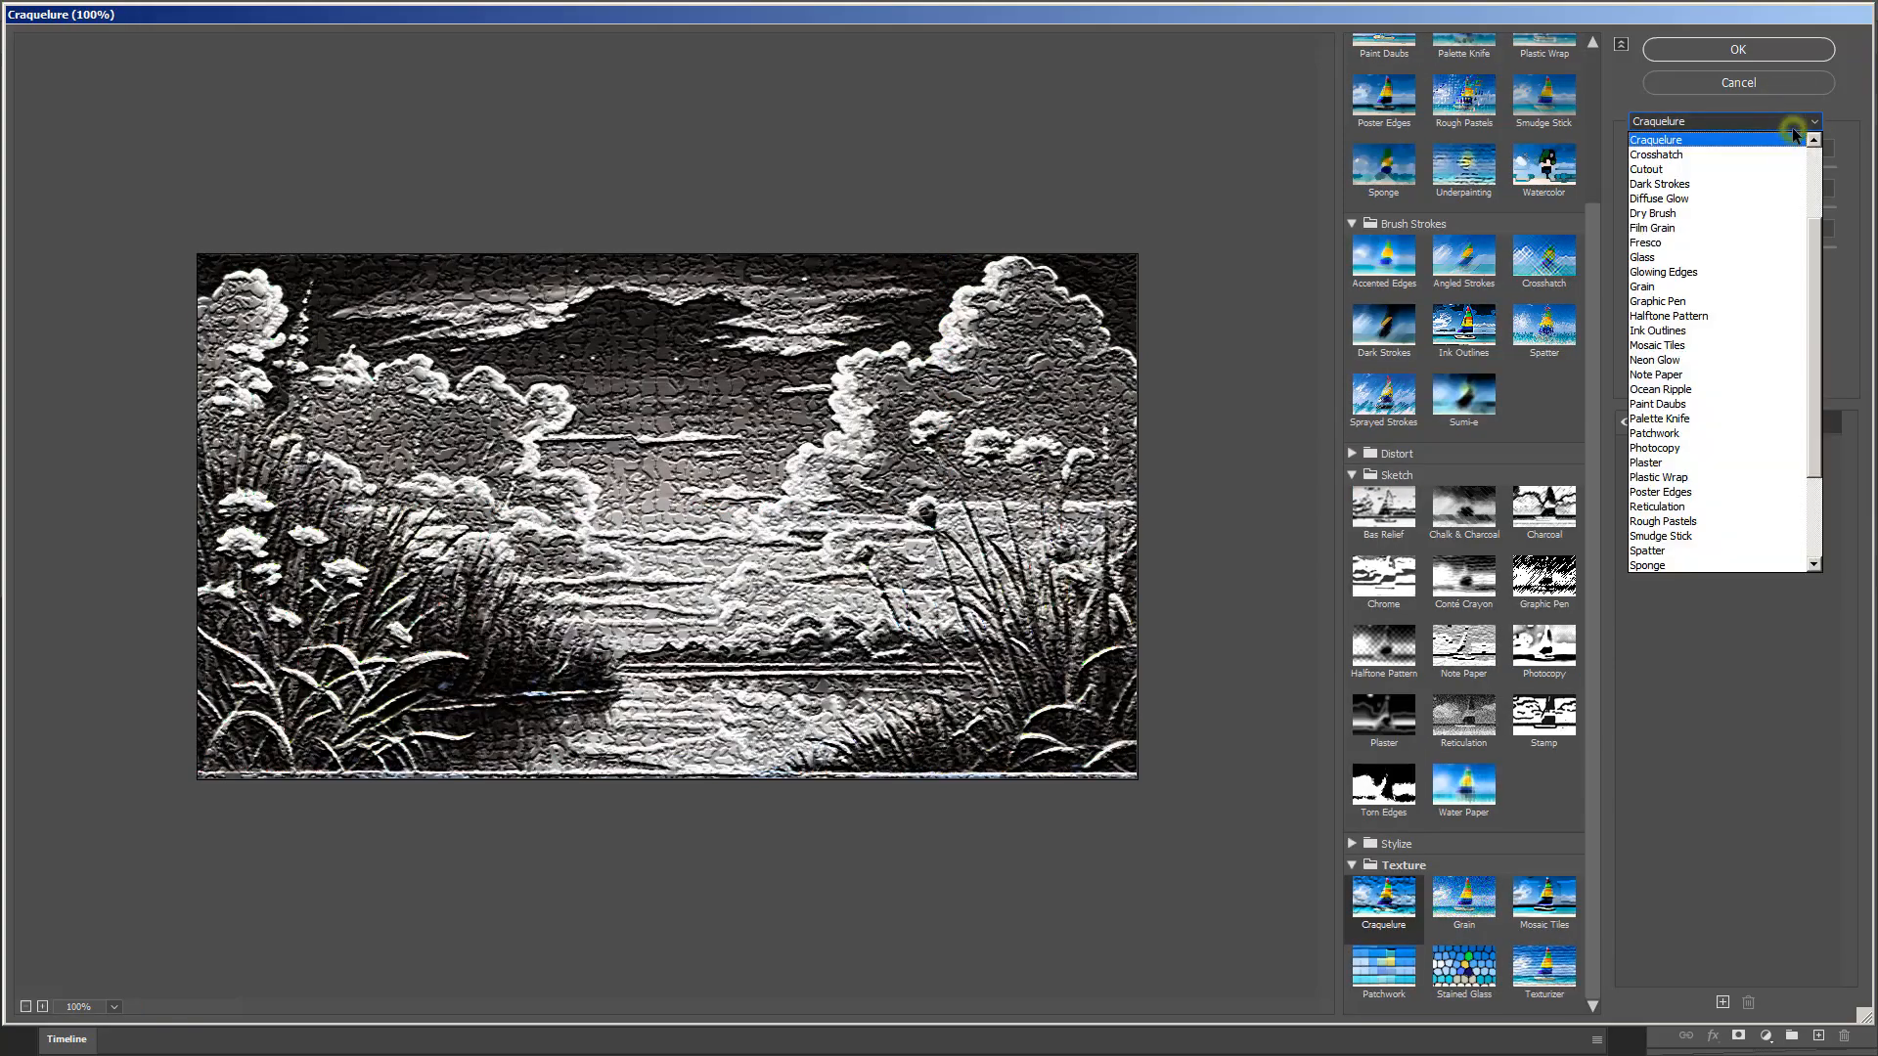
left_click(1779, 303)
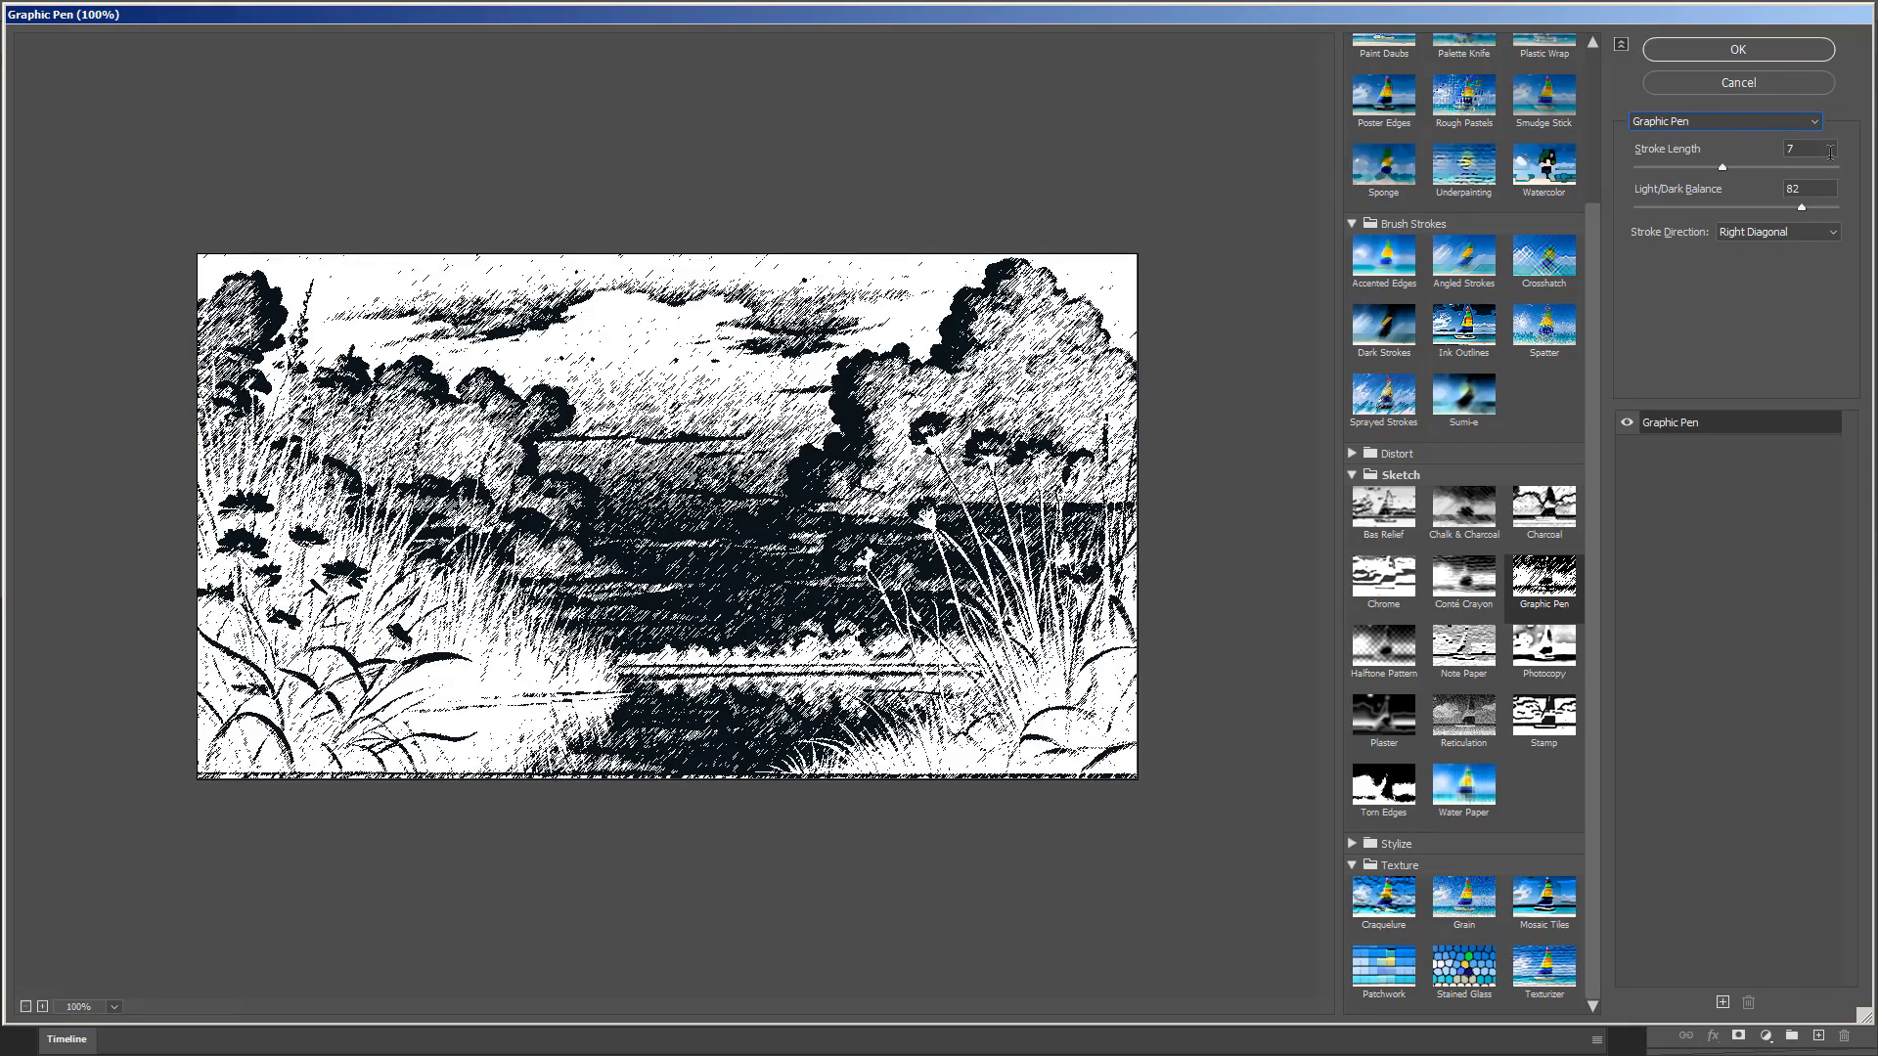
- Preview the Rough Pastels, Sprayed Strokes and Texturizer filters on the landscape image in succession
left_click(1813, 121)
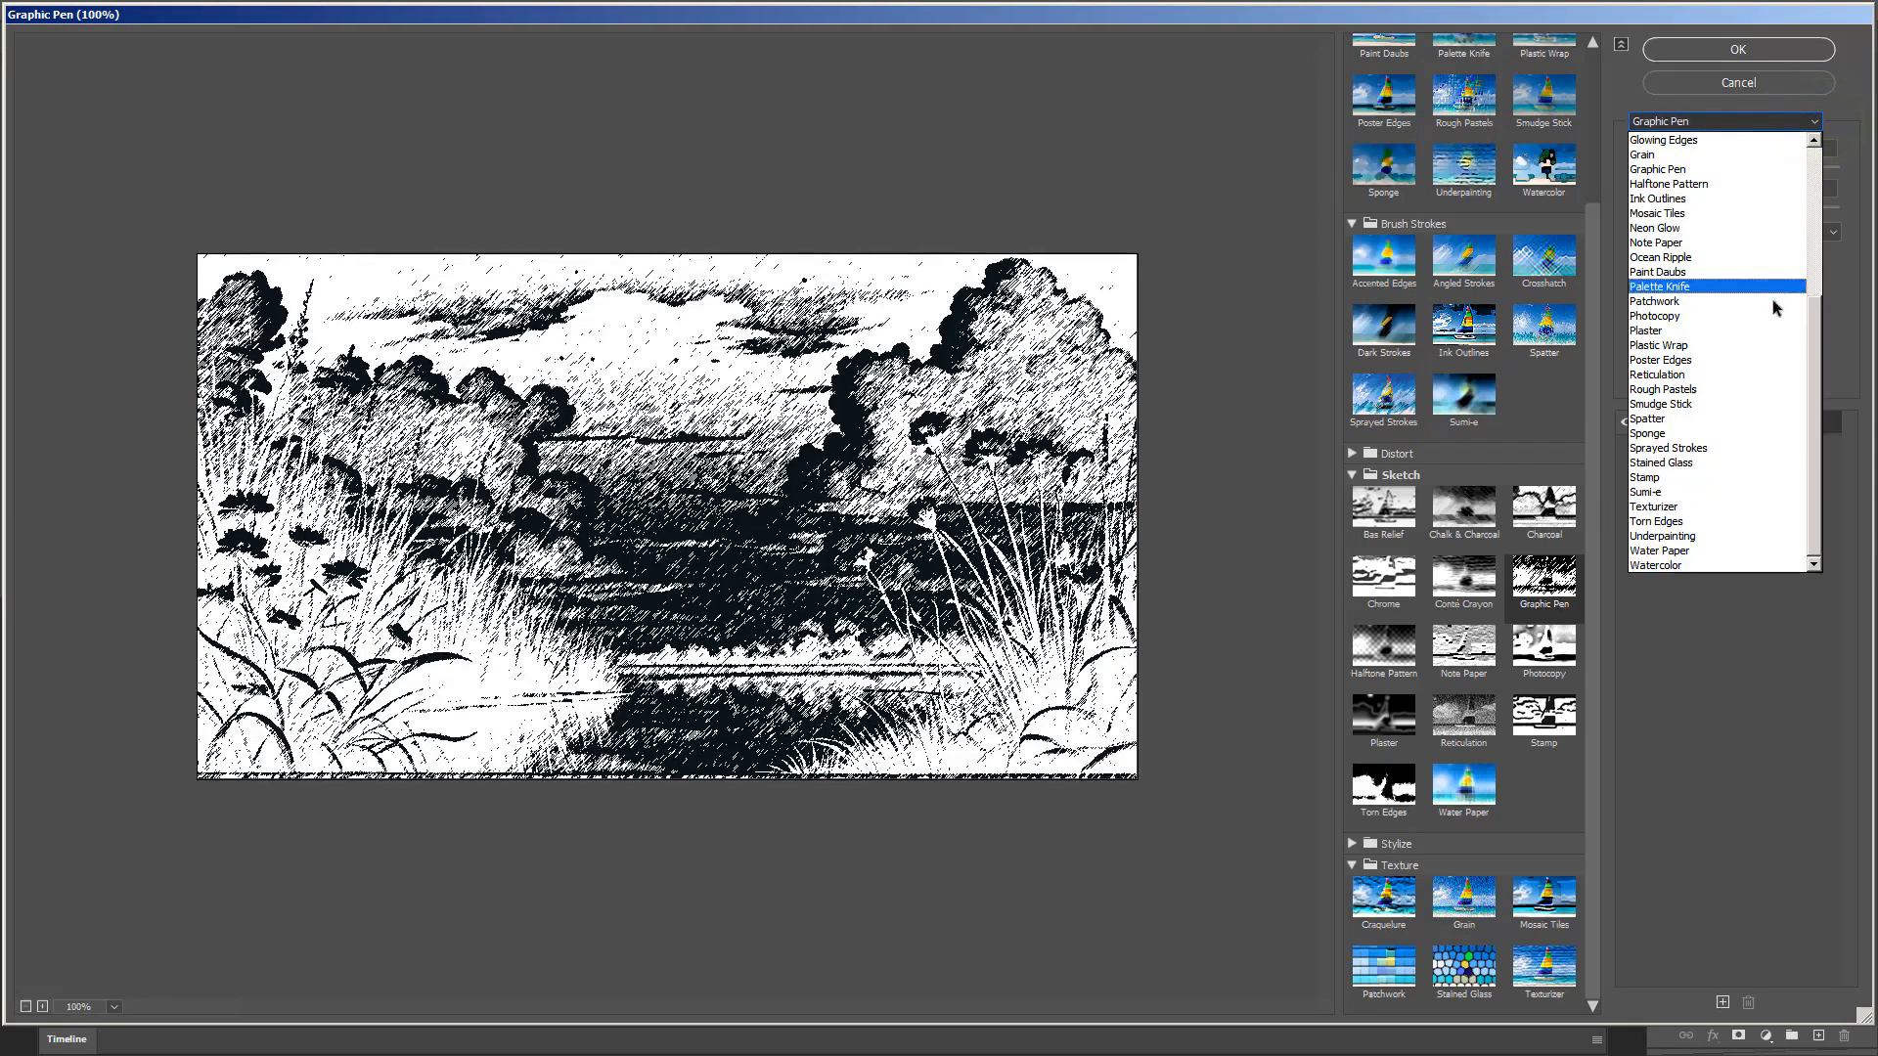
left_click(1773, 389)
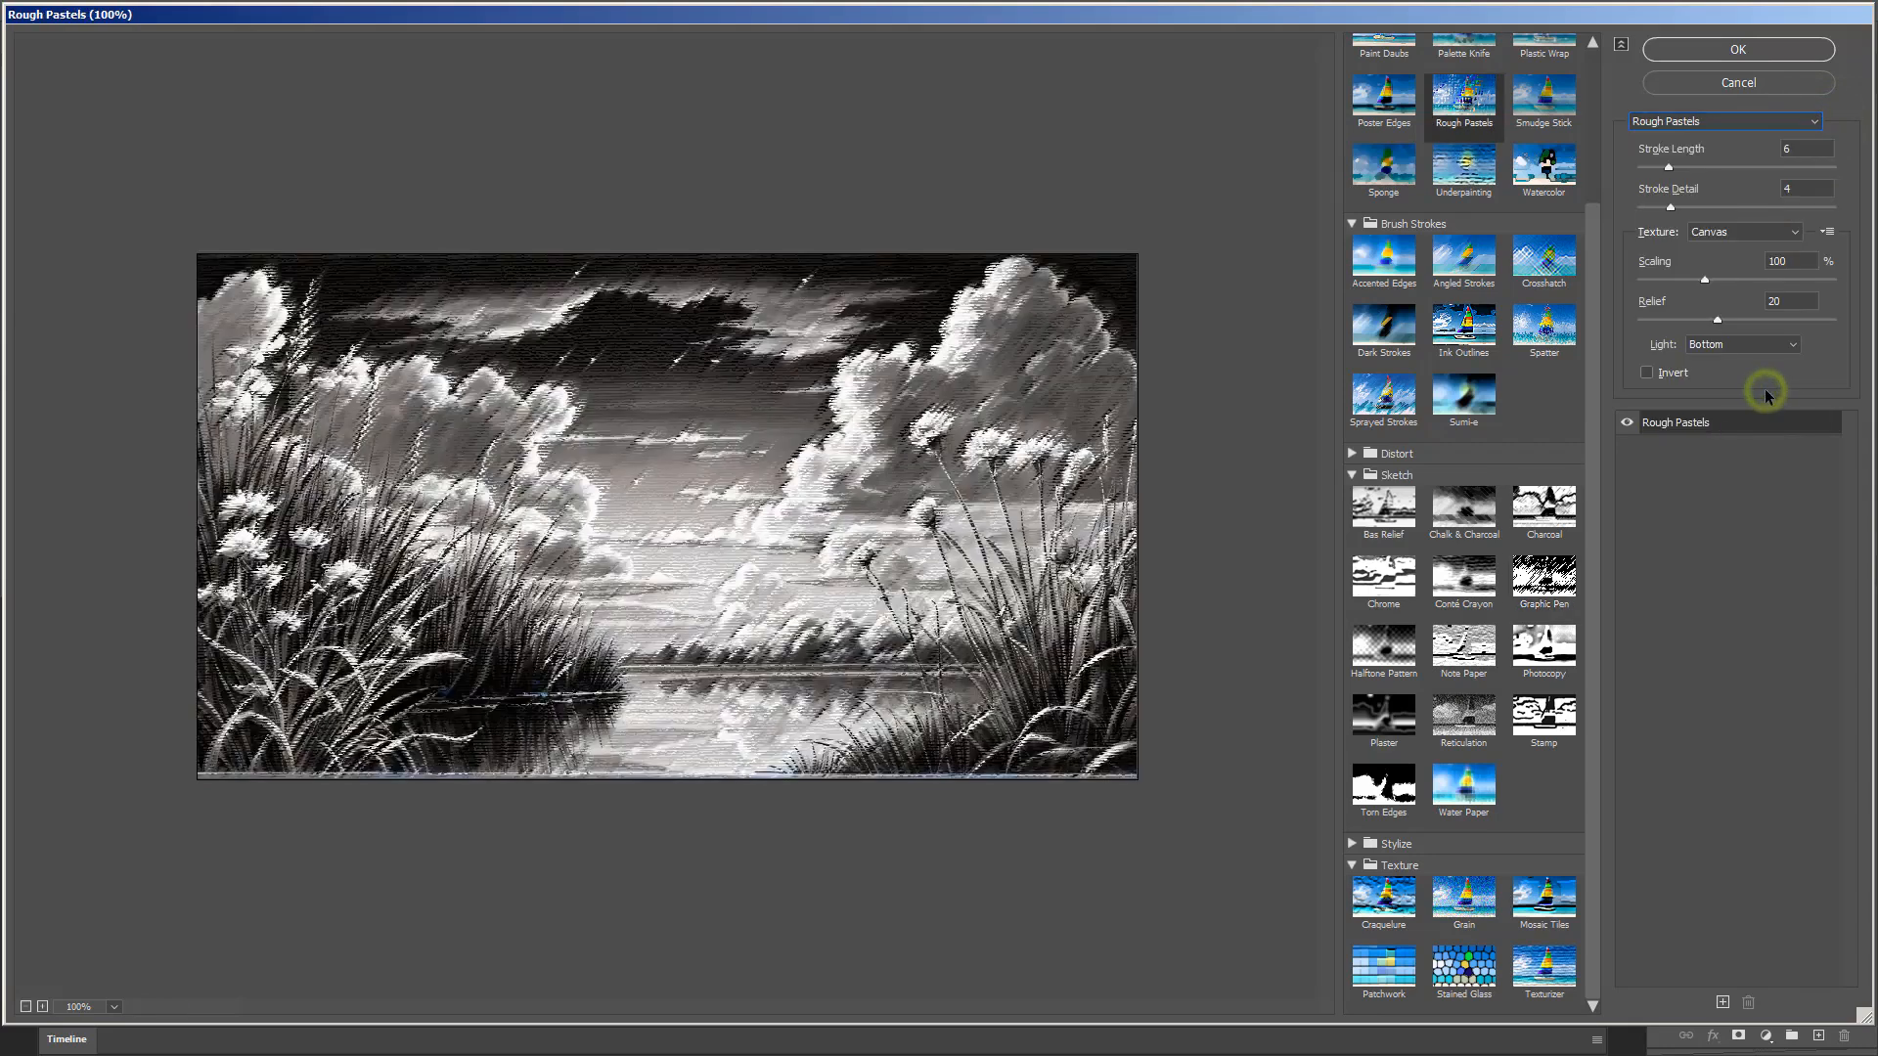
left_click(1805, 124)
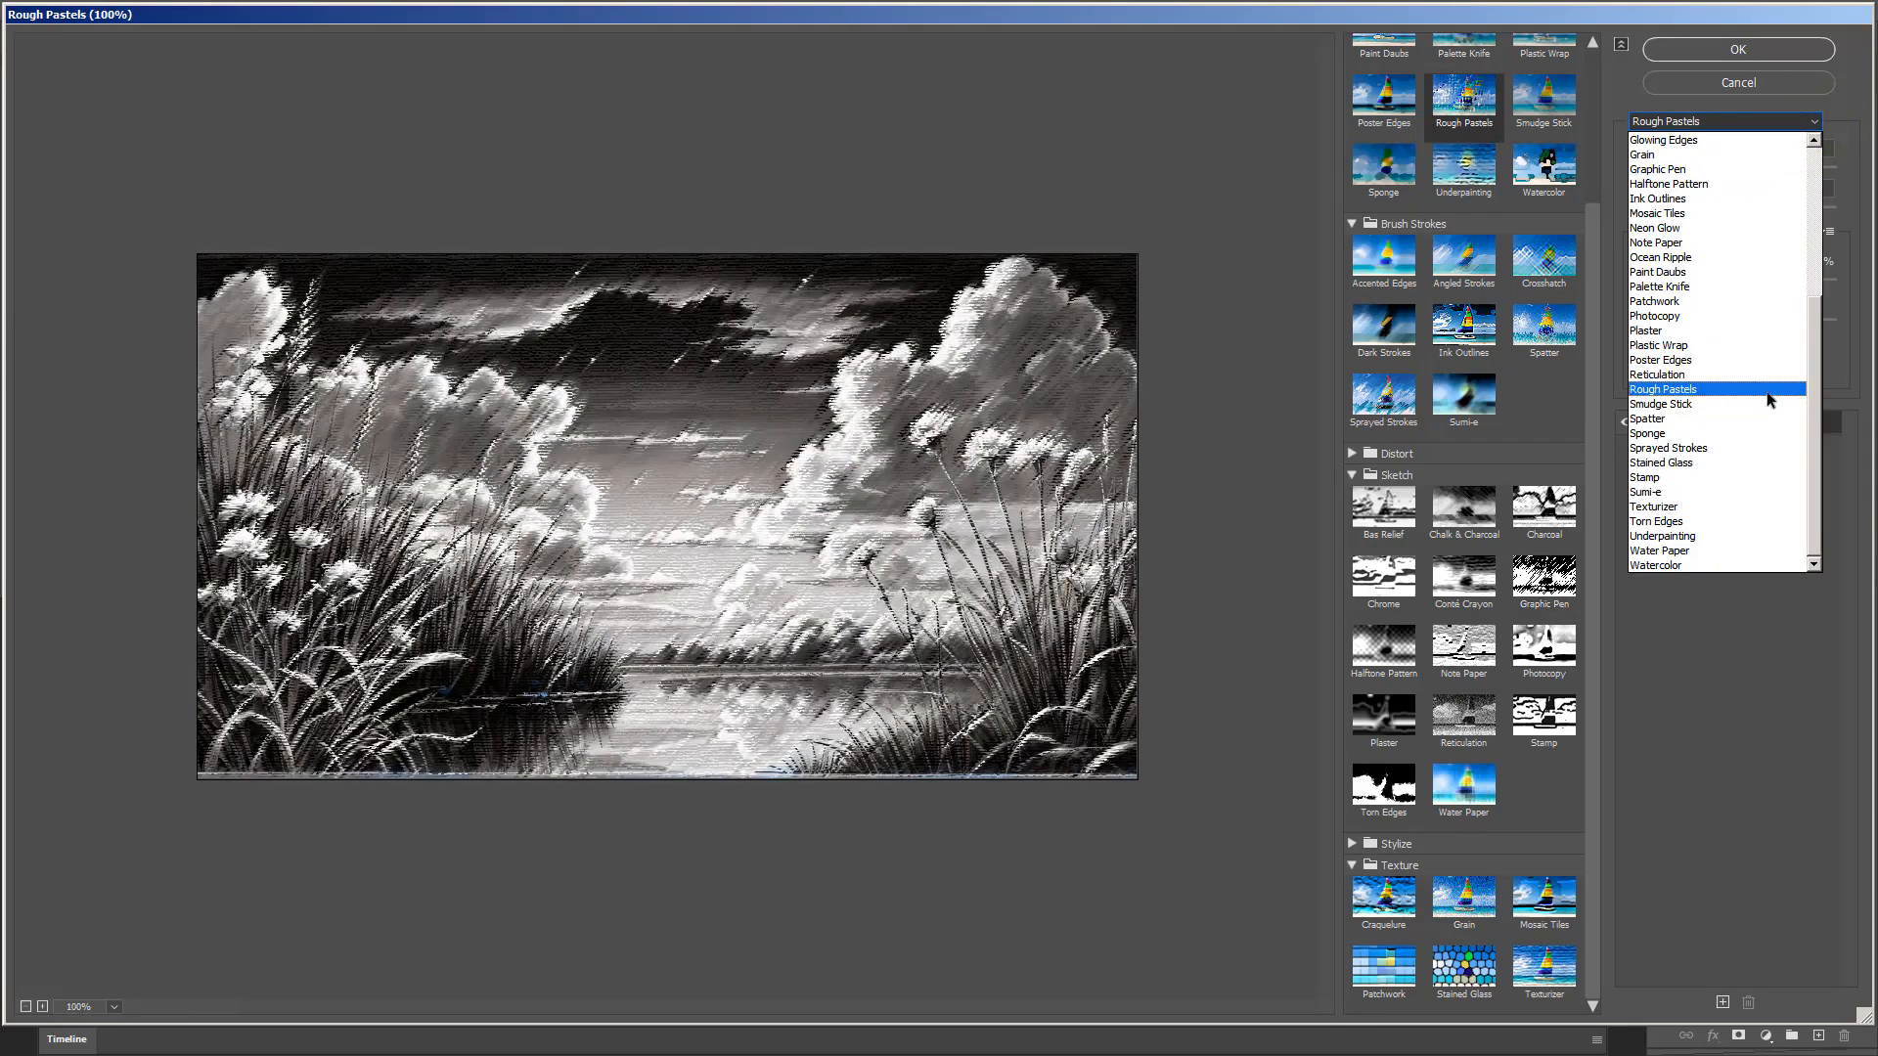
left_click(1769, 449)
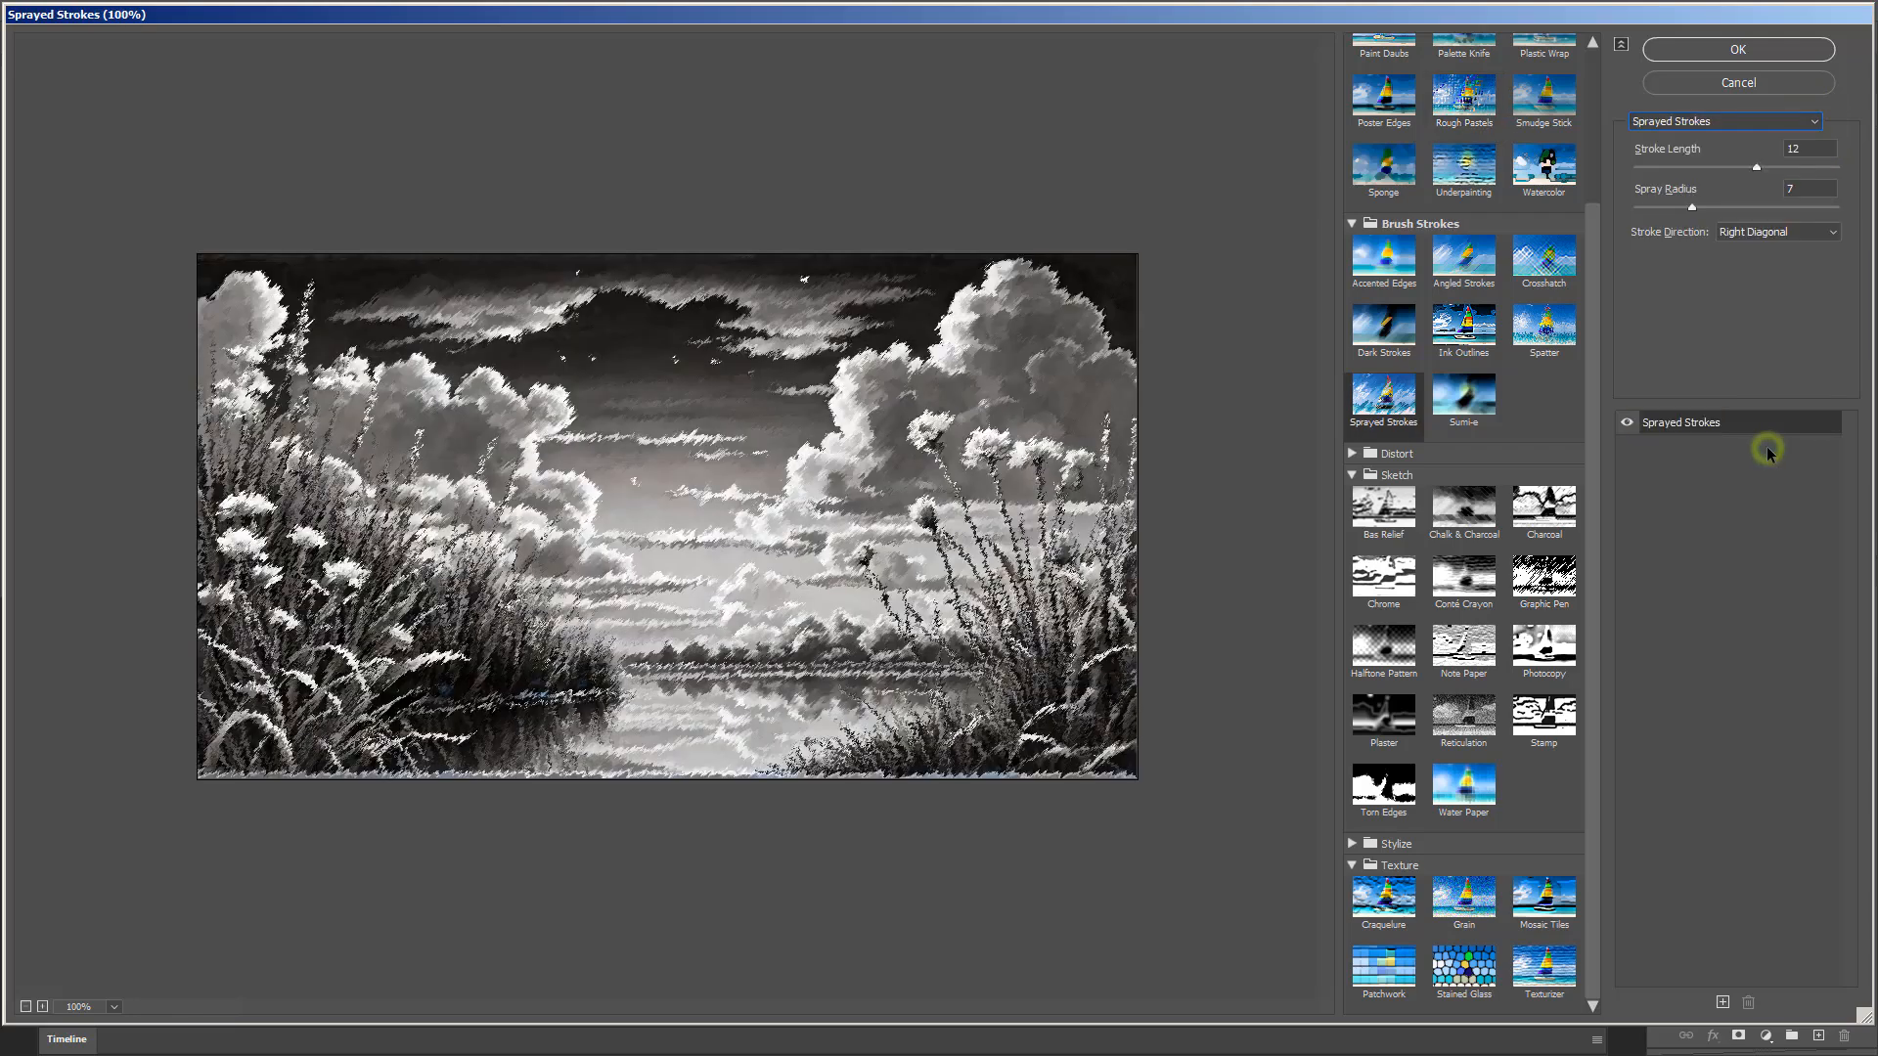
left_click(1808, 124)
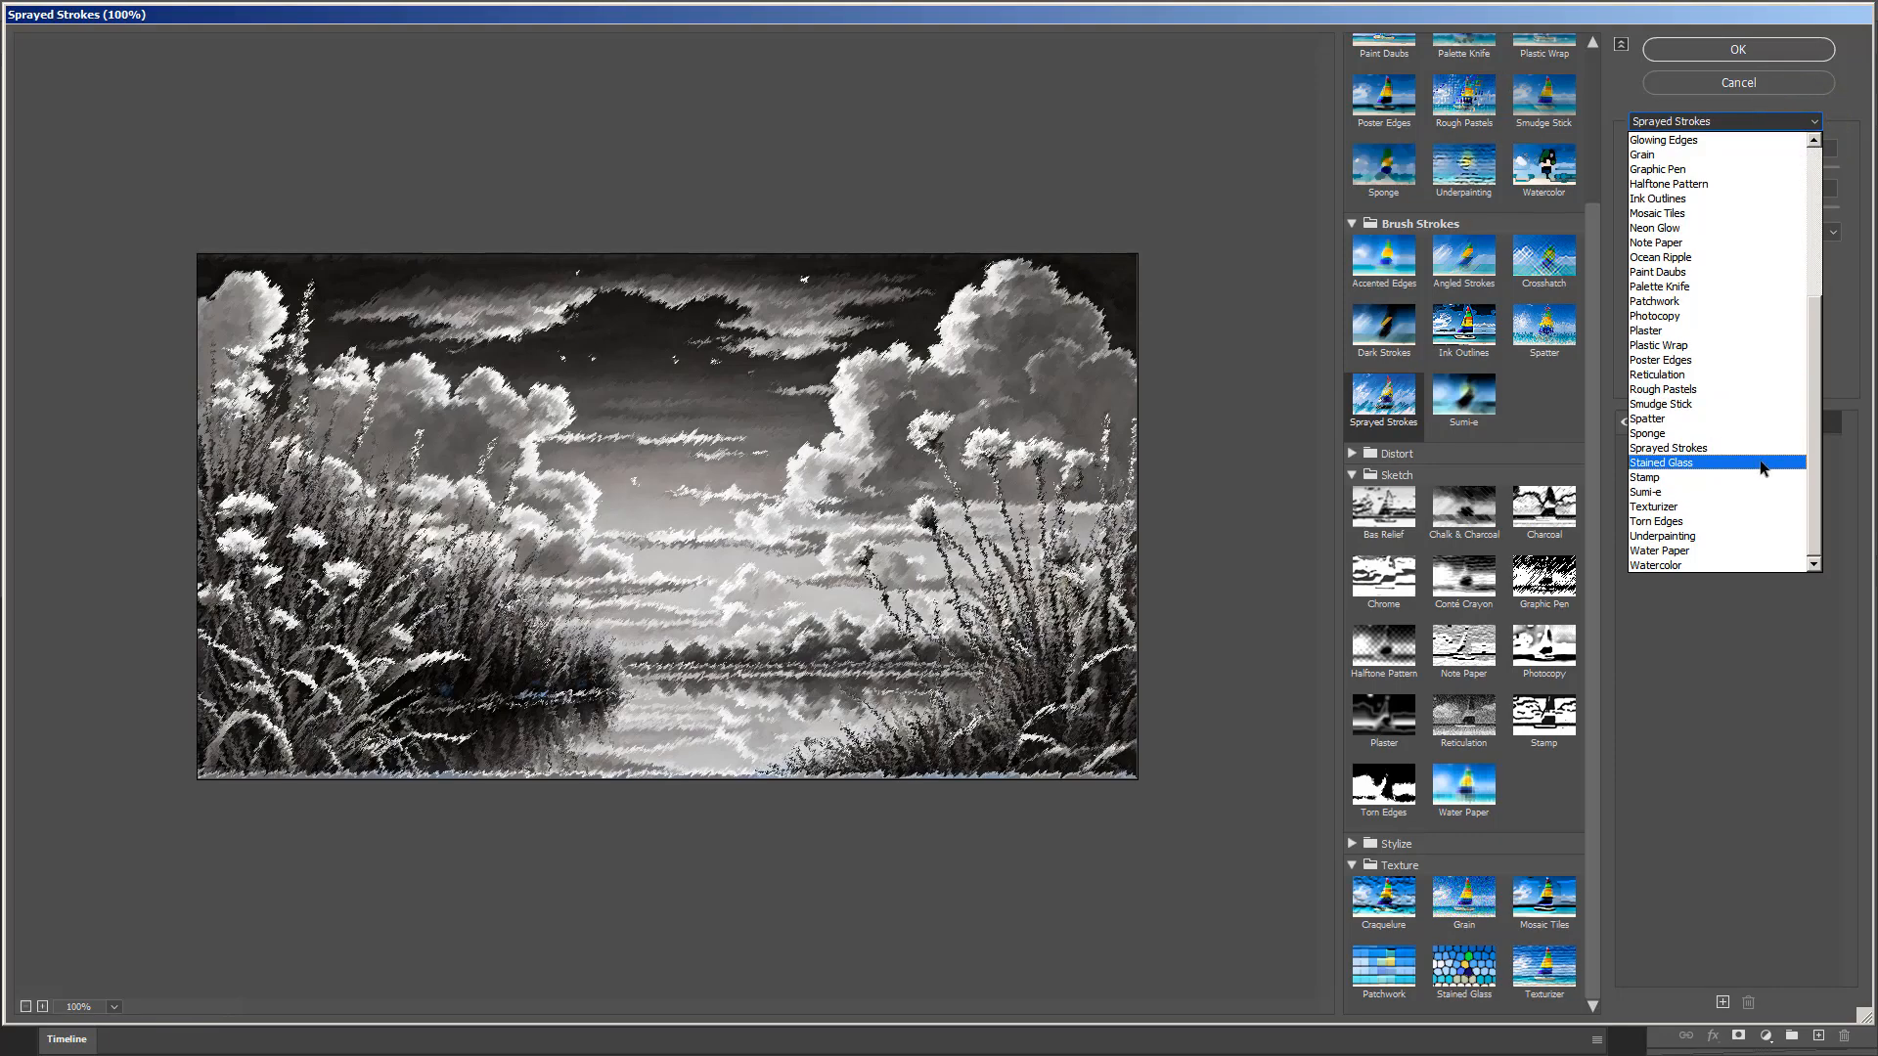
left_click(1761, 508)
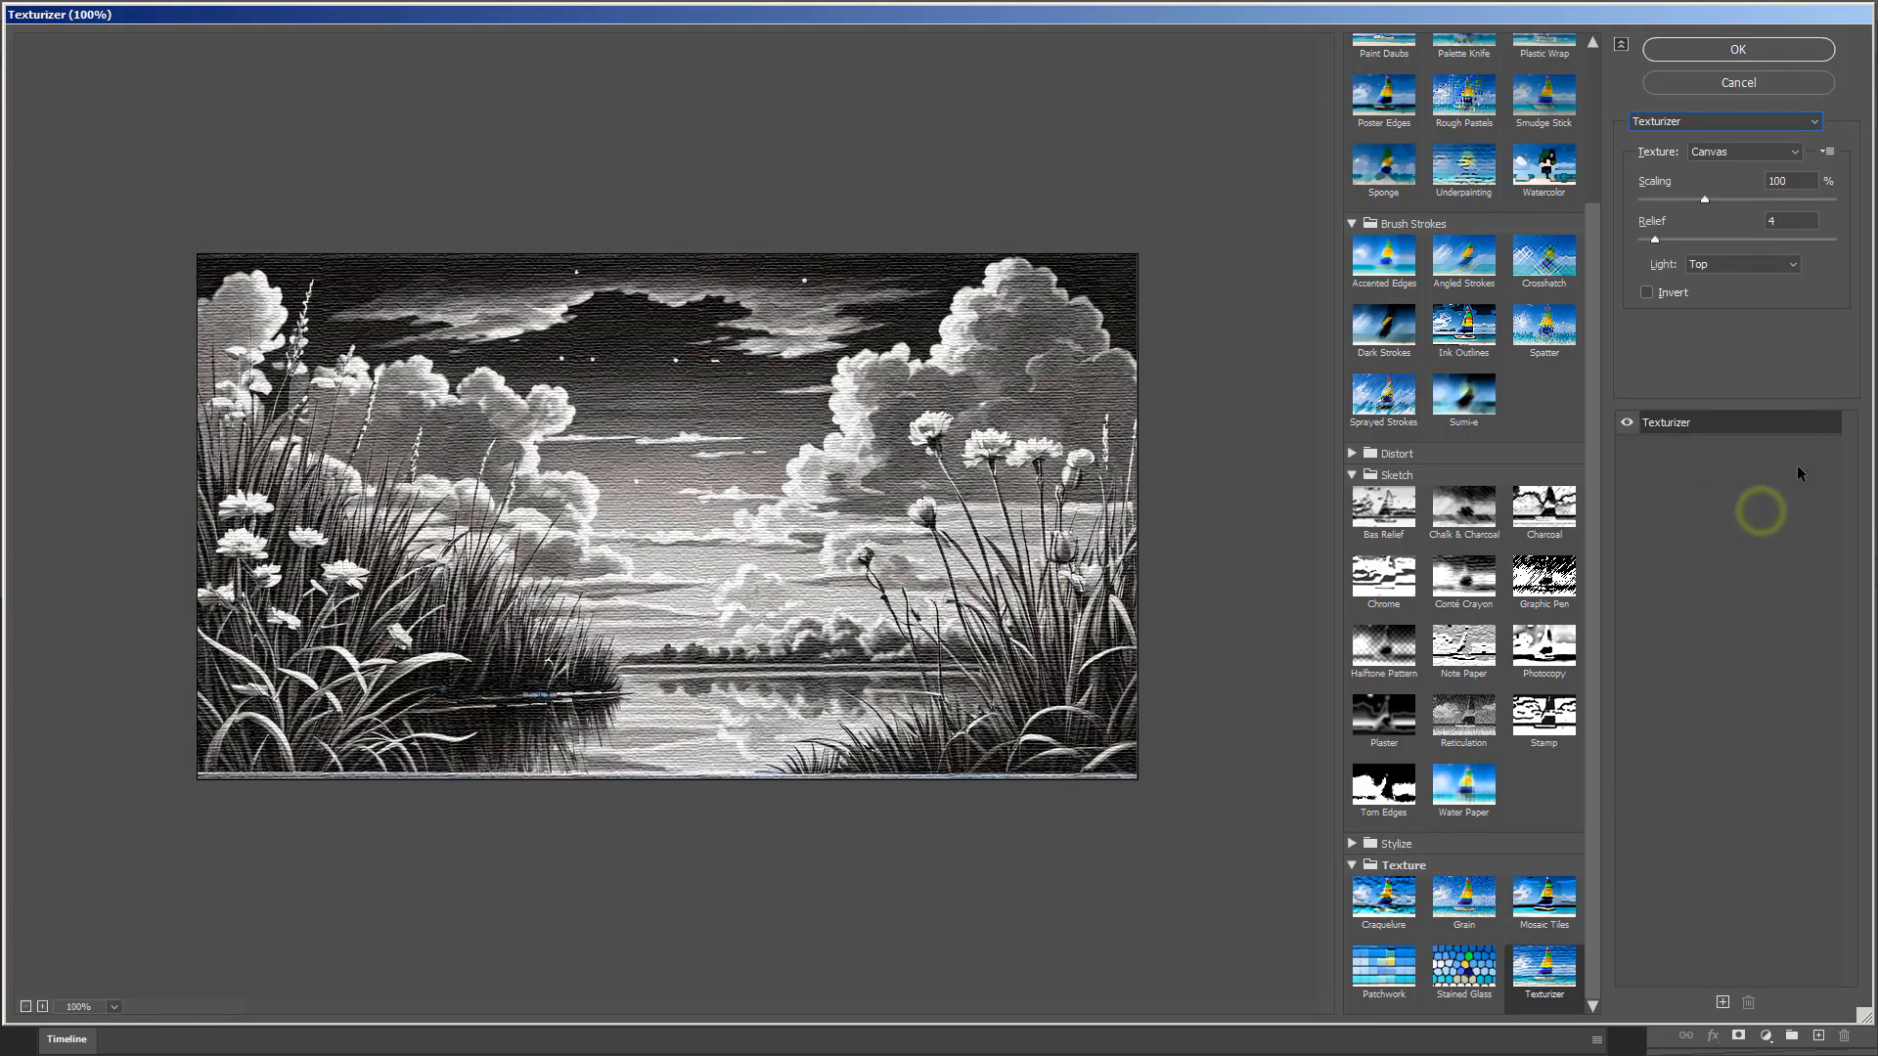
- Try the Torn Edges filter on the landscape and replace it with Water Paper
left_click(1825, 124)
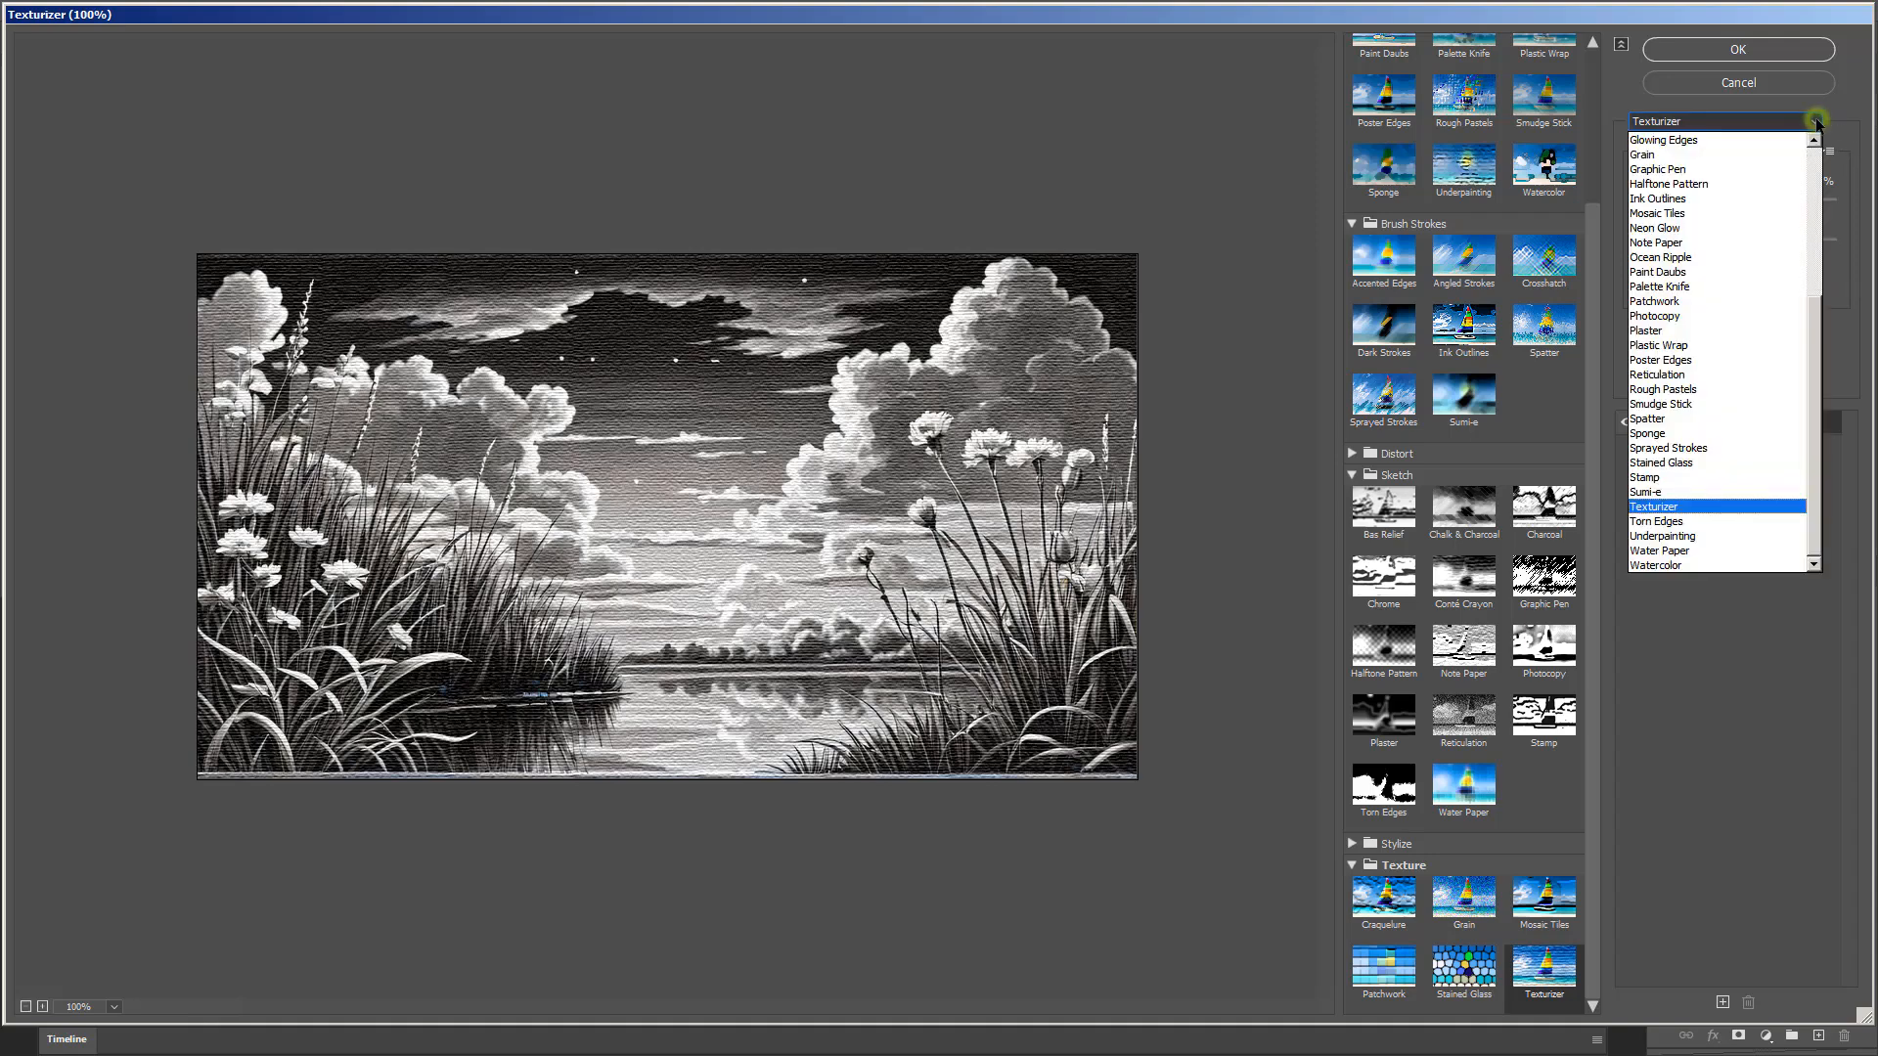
left_click(1739, 523)
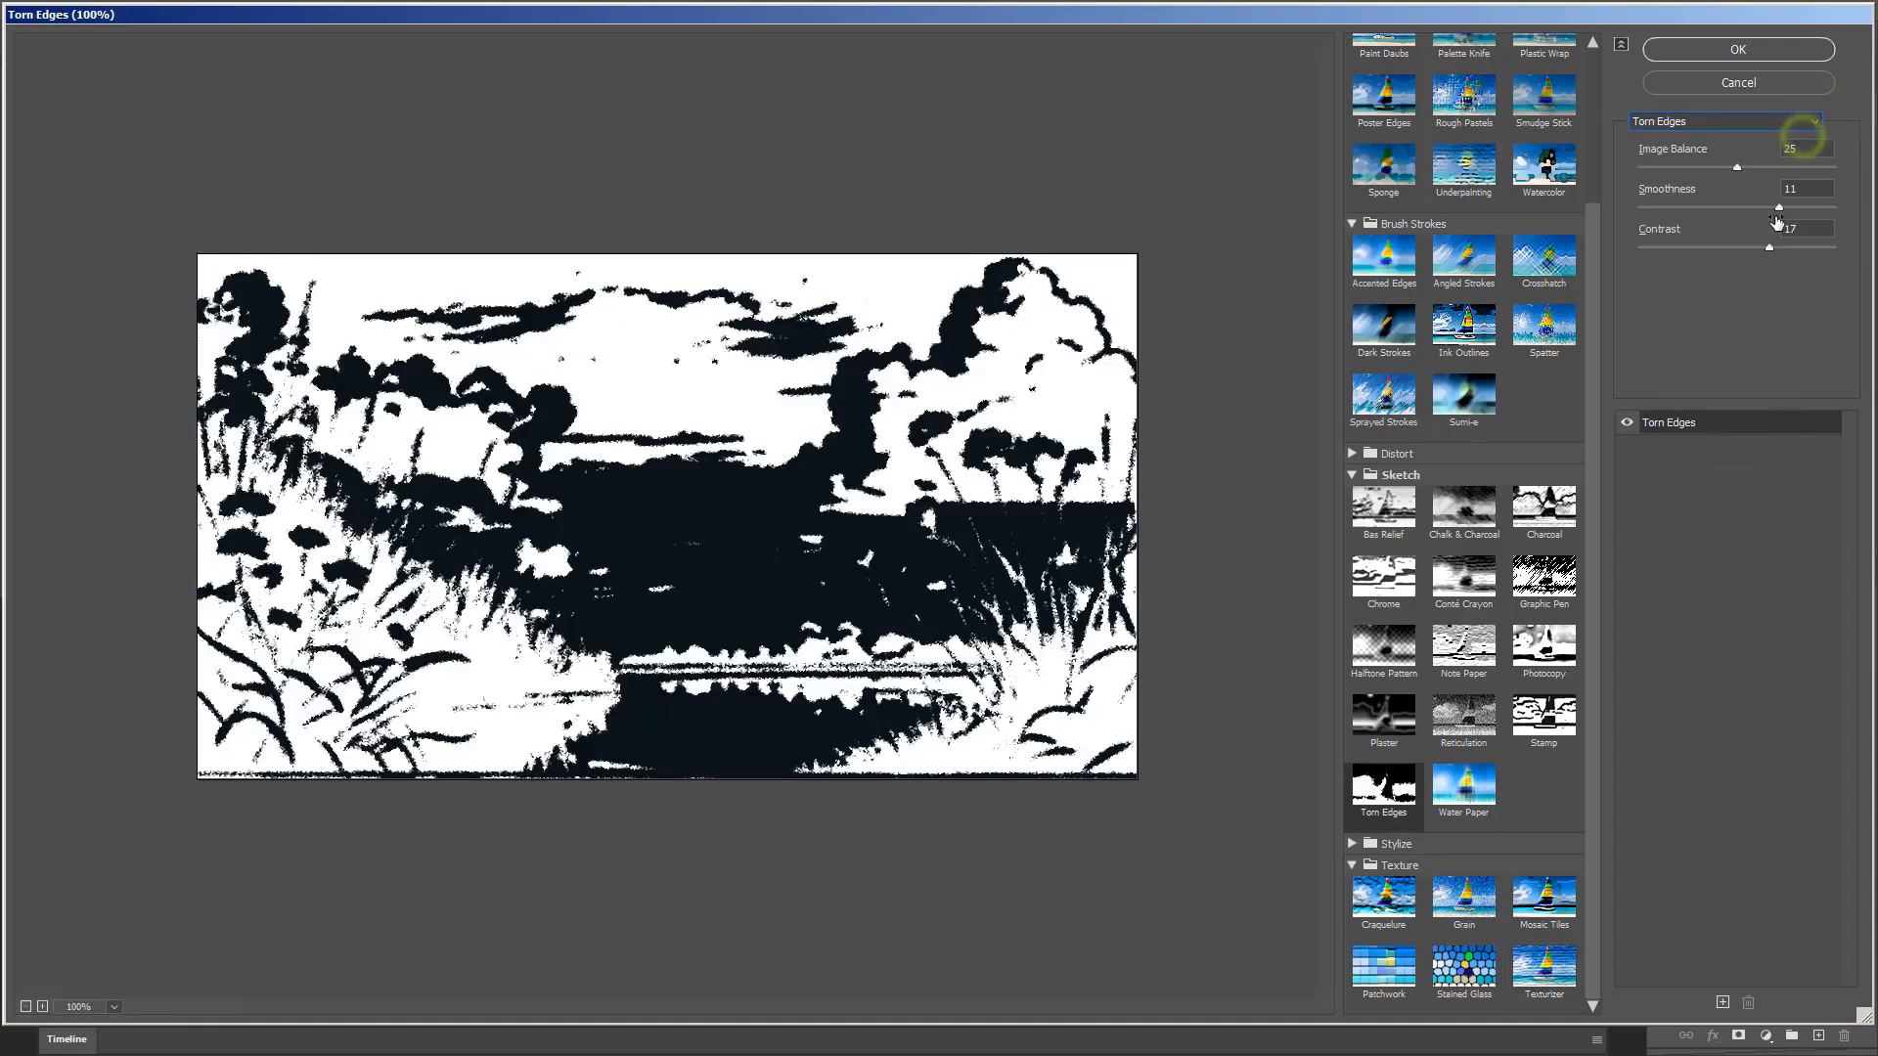
left_click(1813, 127)
left_click(1739, 543)
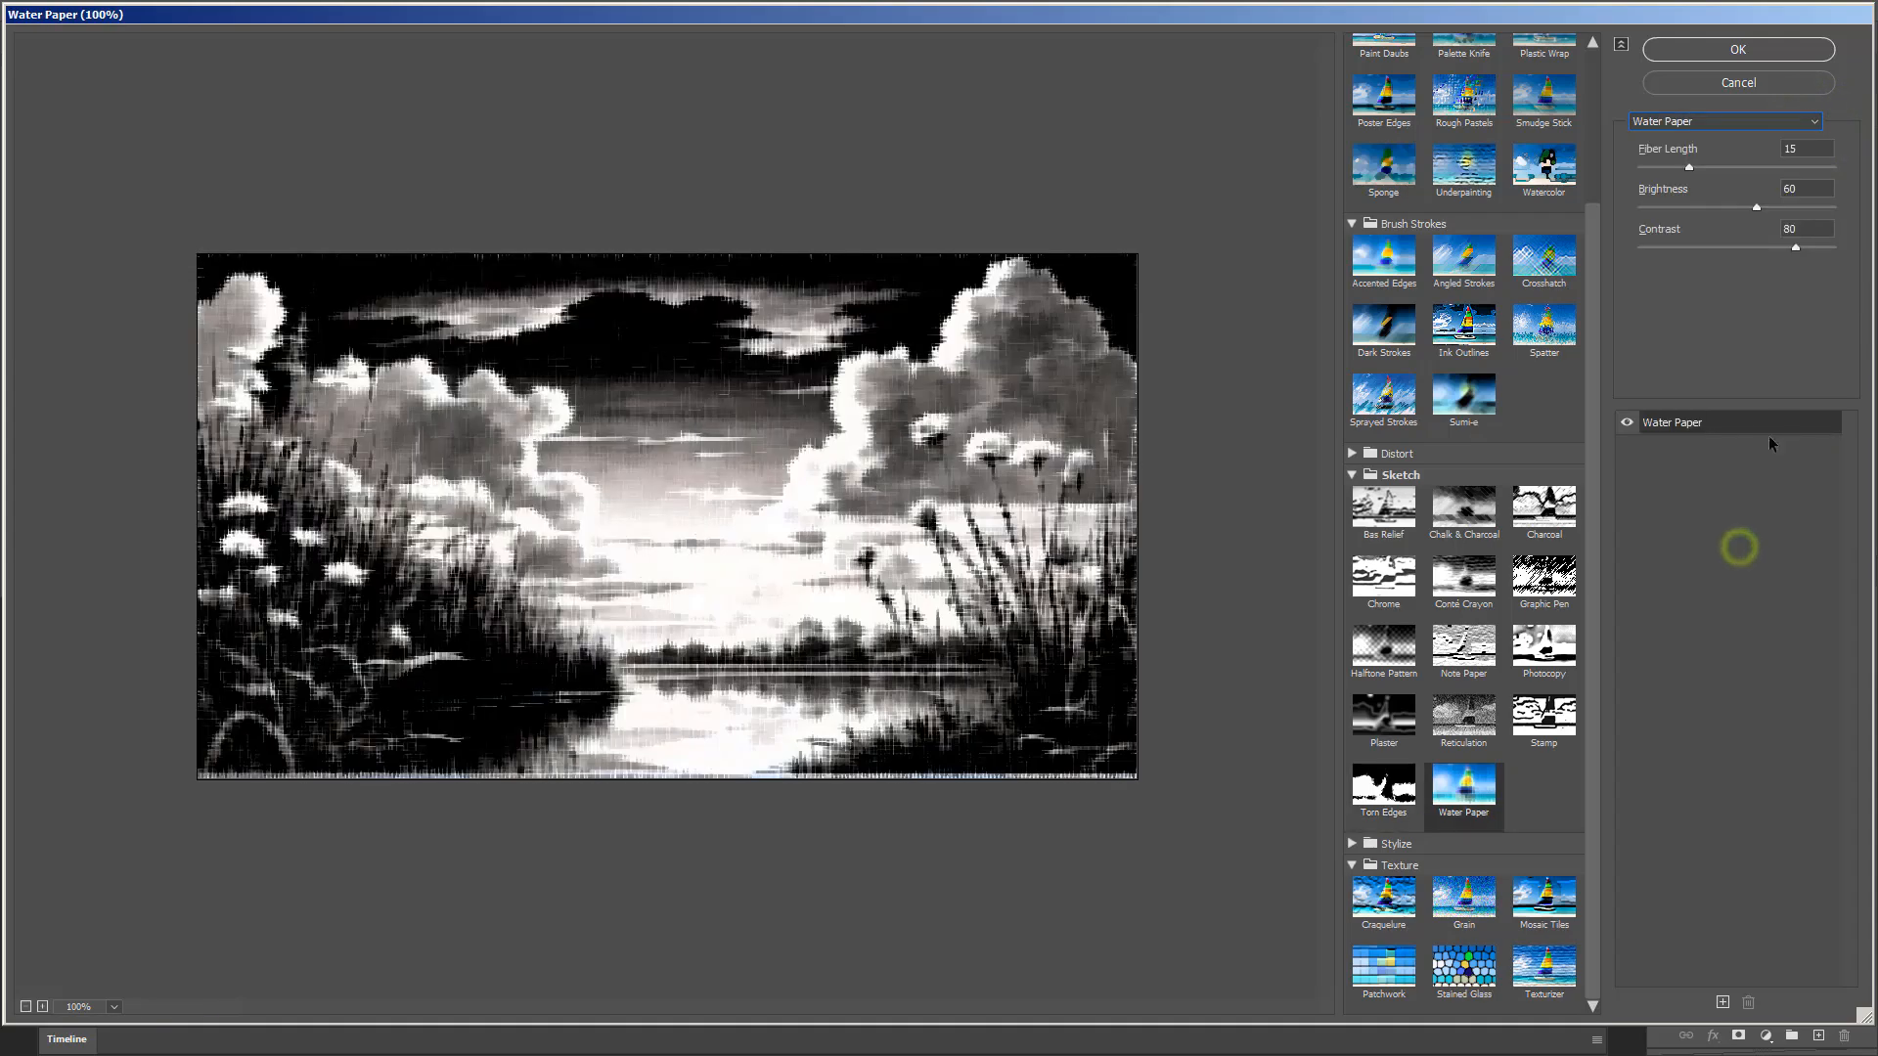
- Try the Watercolor filter on the landscape and replace it with Texturizer
left_click(1819, 128)
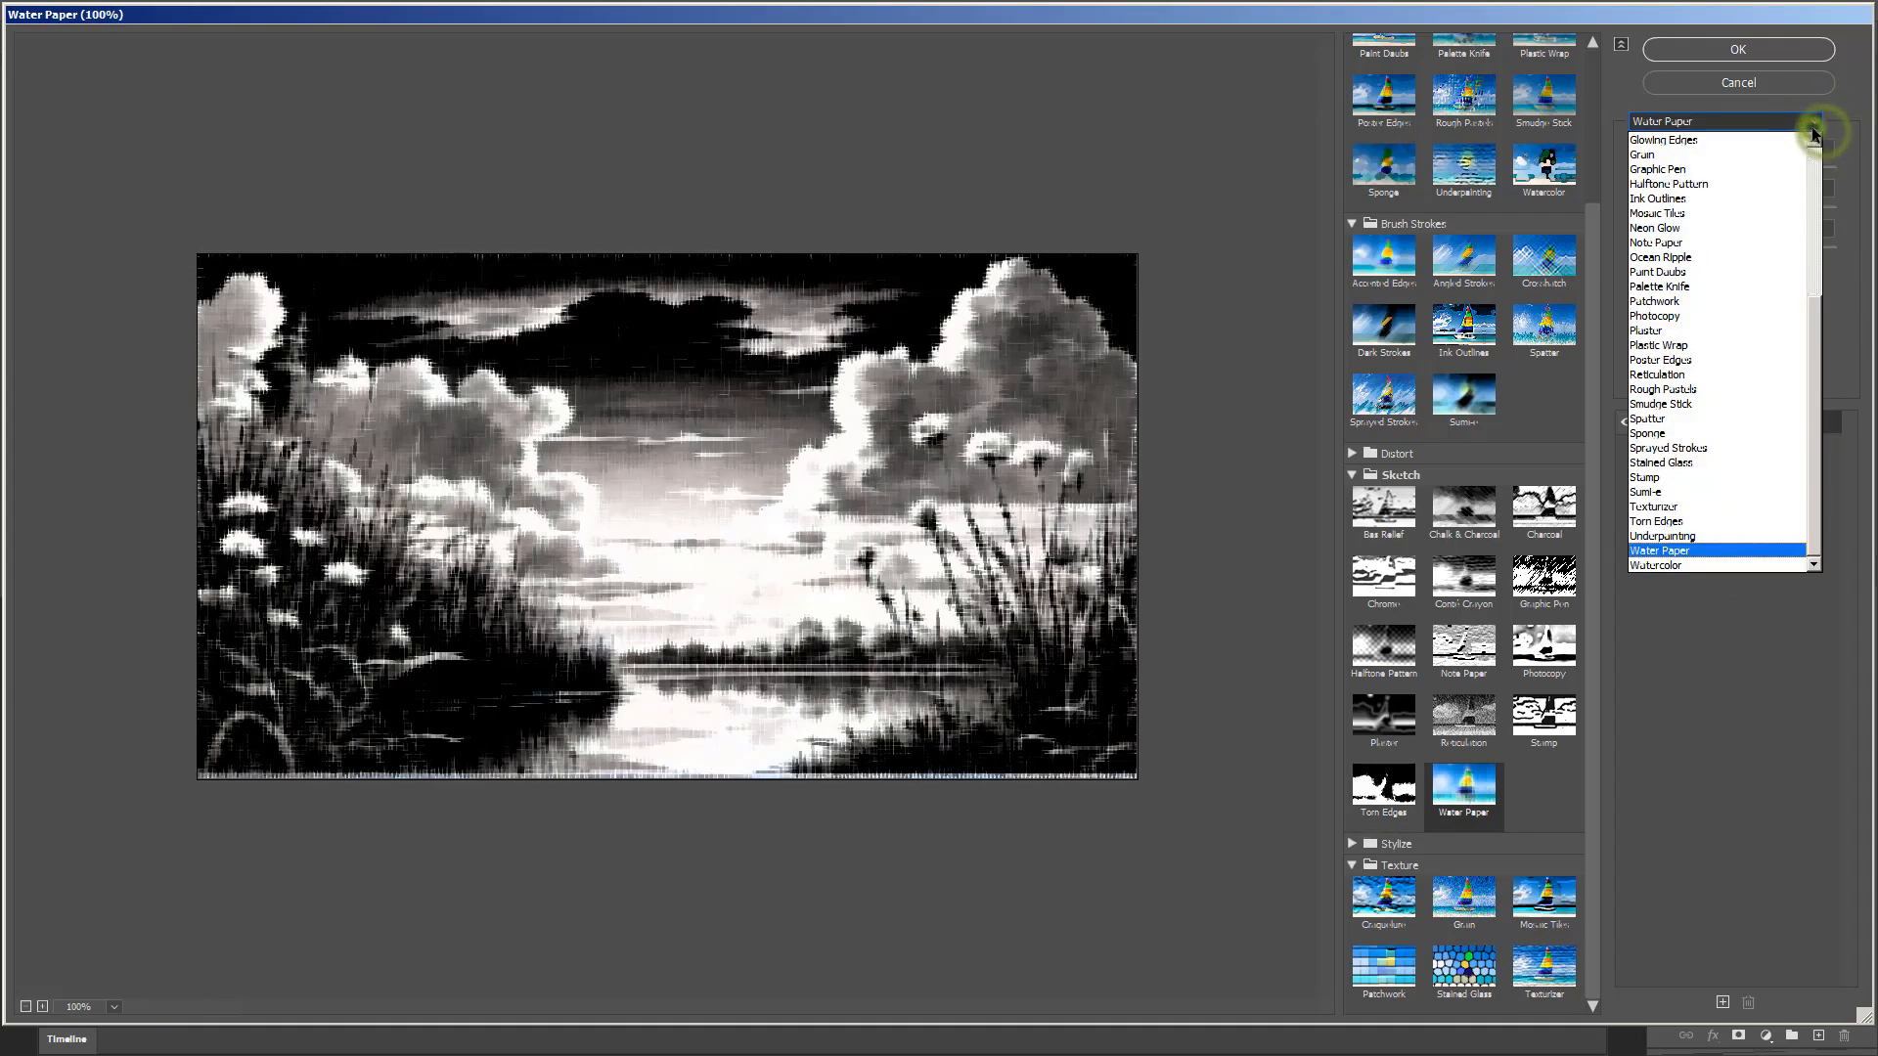
left_click(1728, 566)
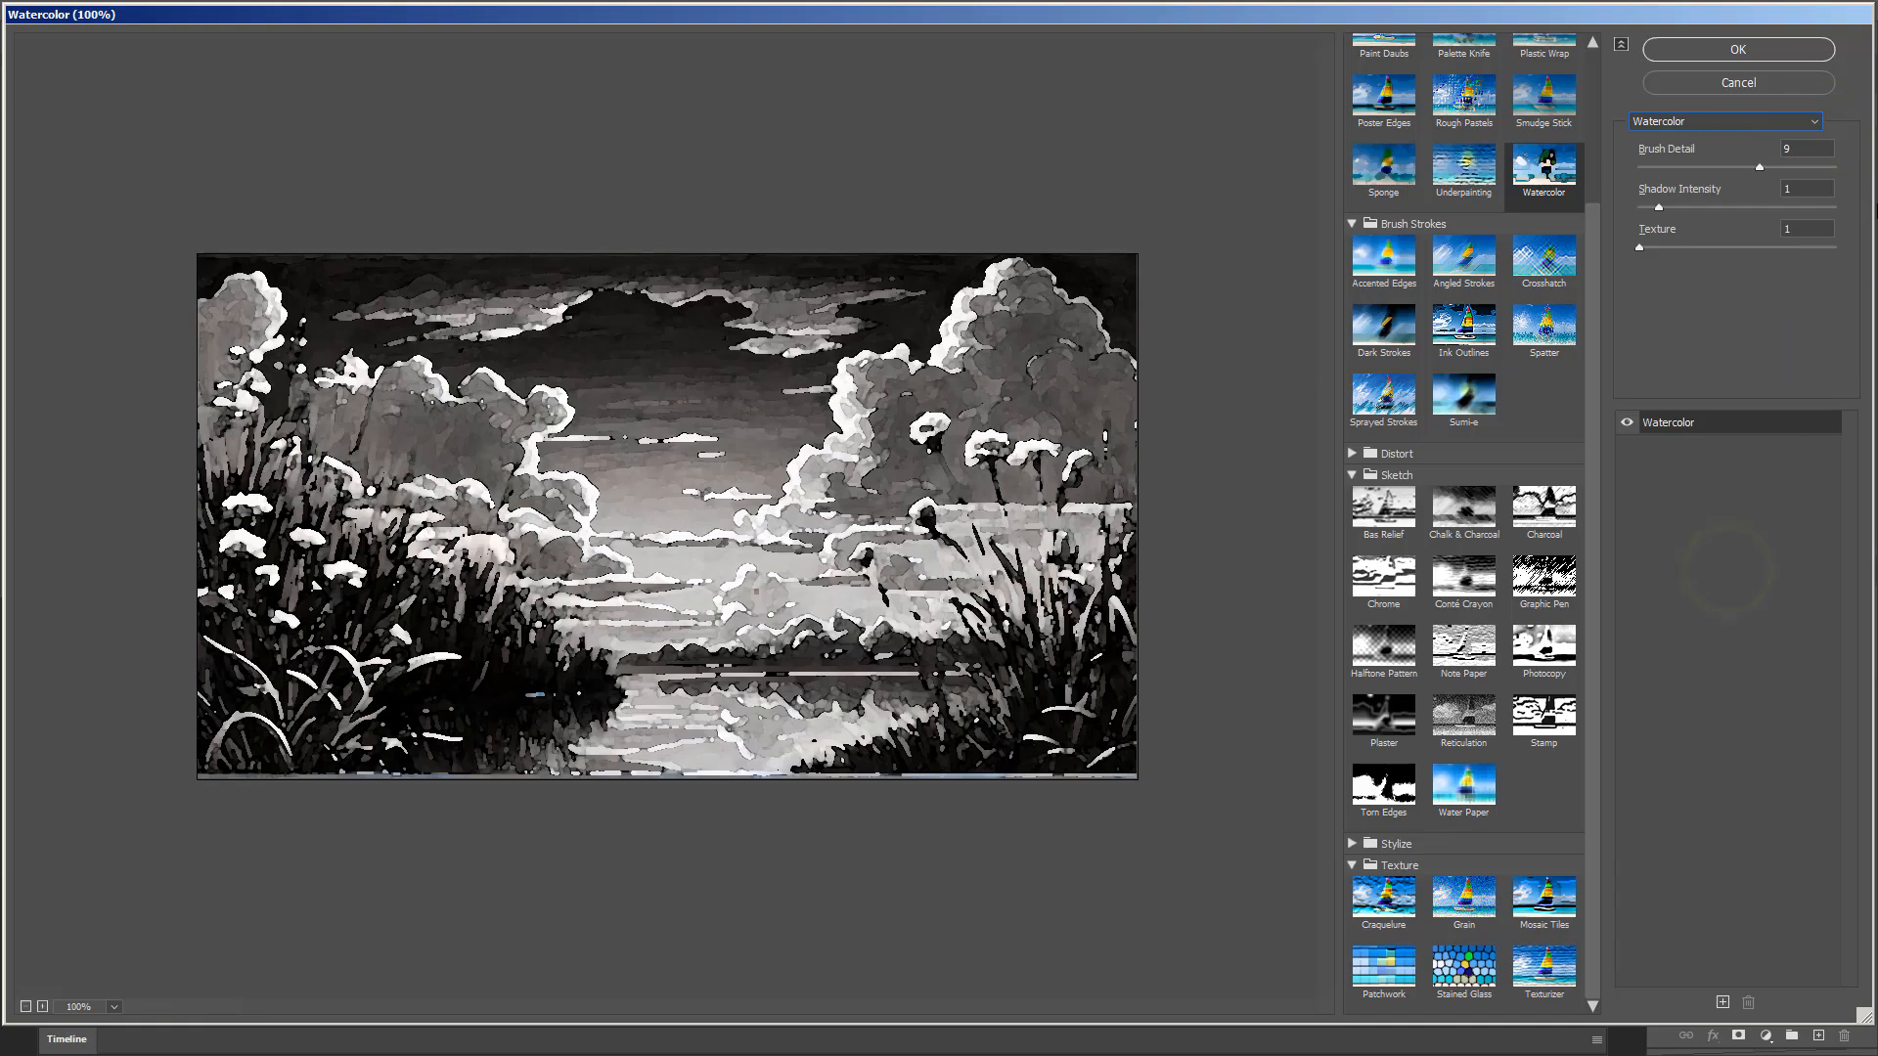
left_click(1819, 127)
scroll(1776, 161, "up", 7)
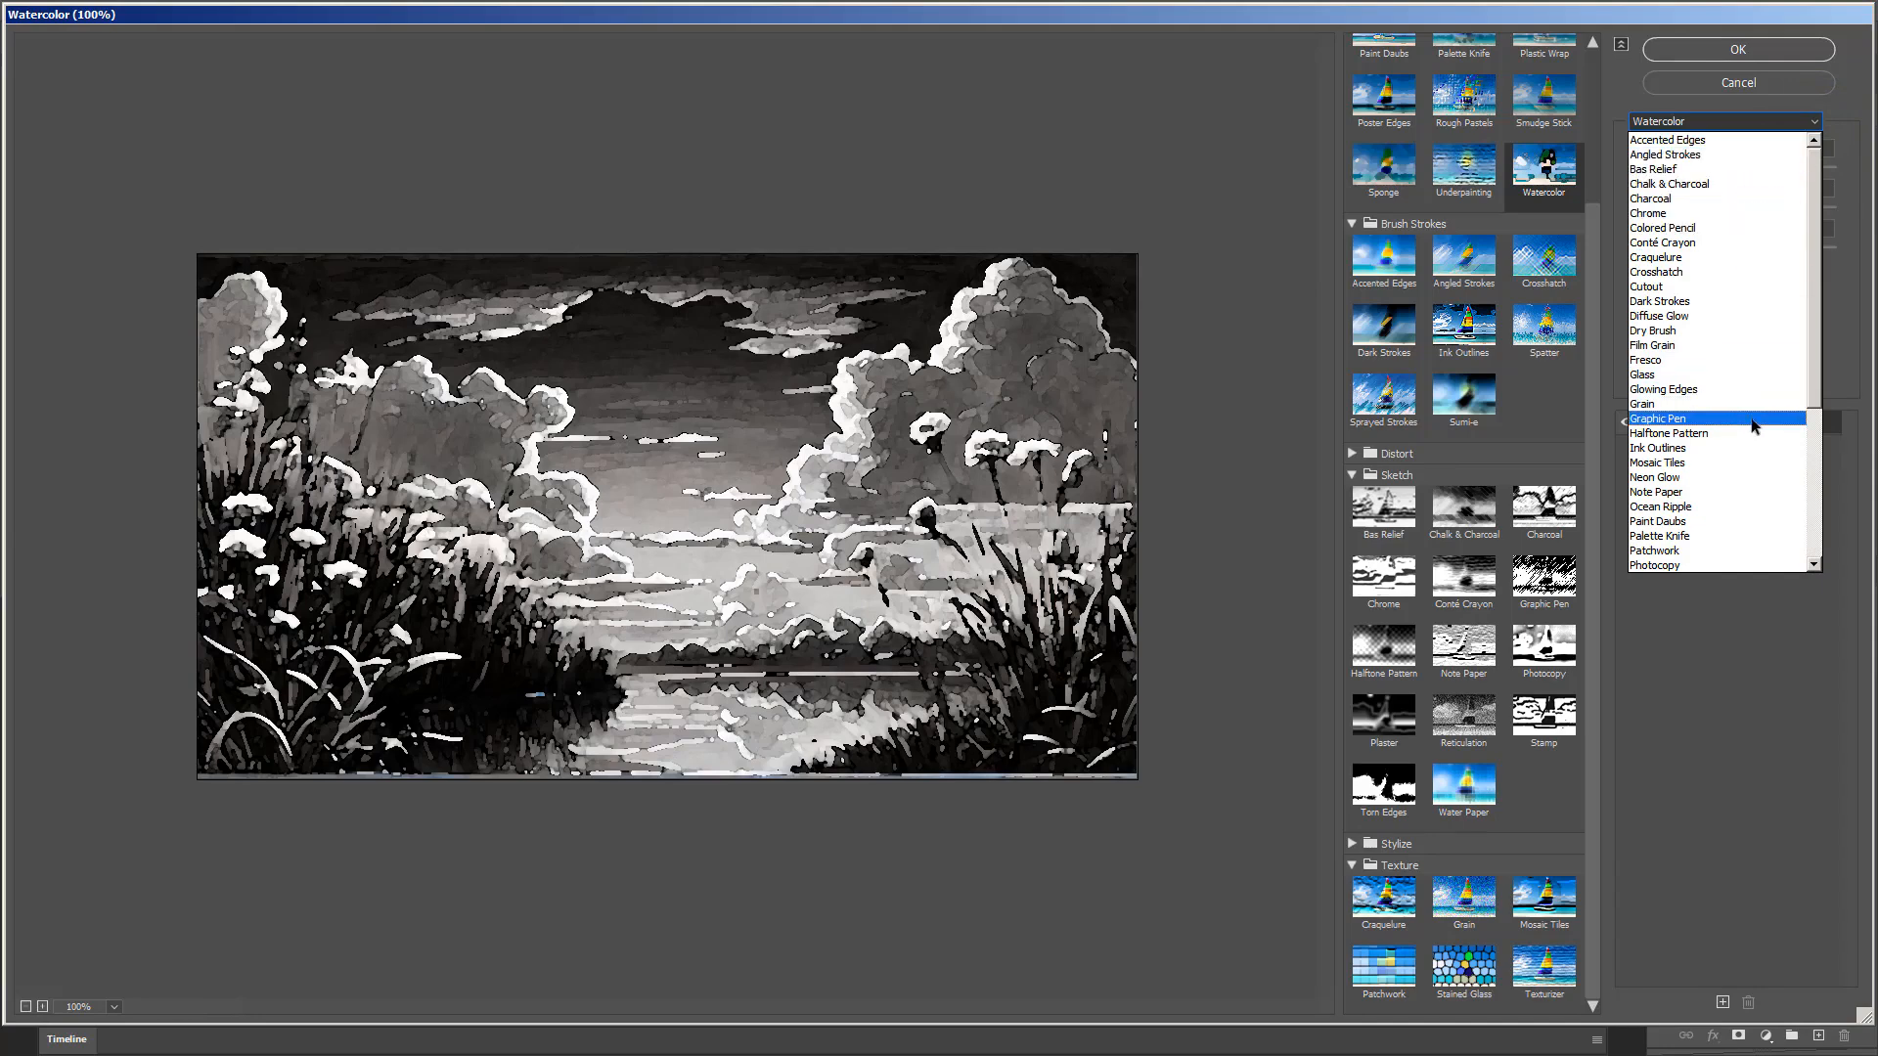
scroll(1732, 548, "down", 1)
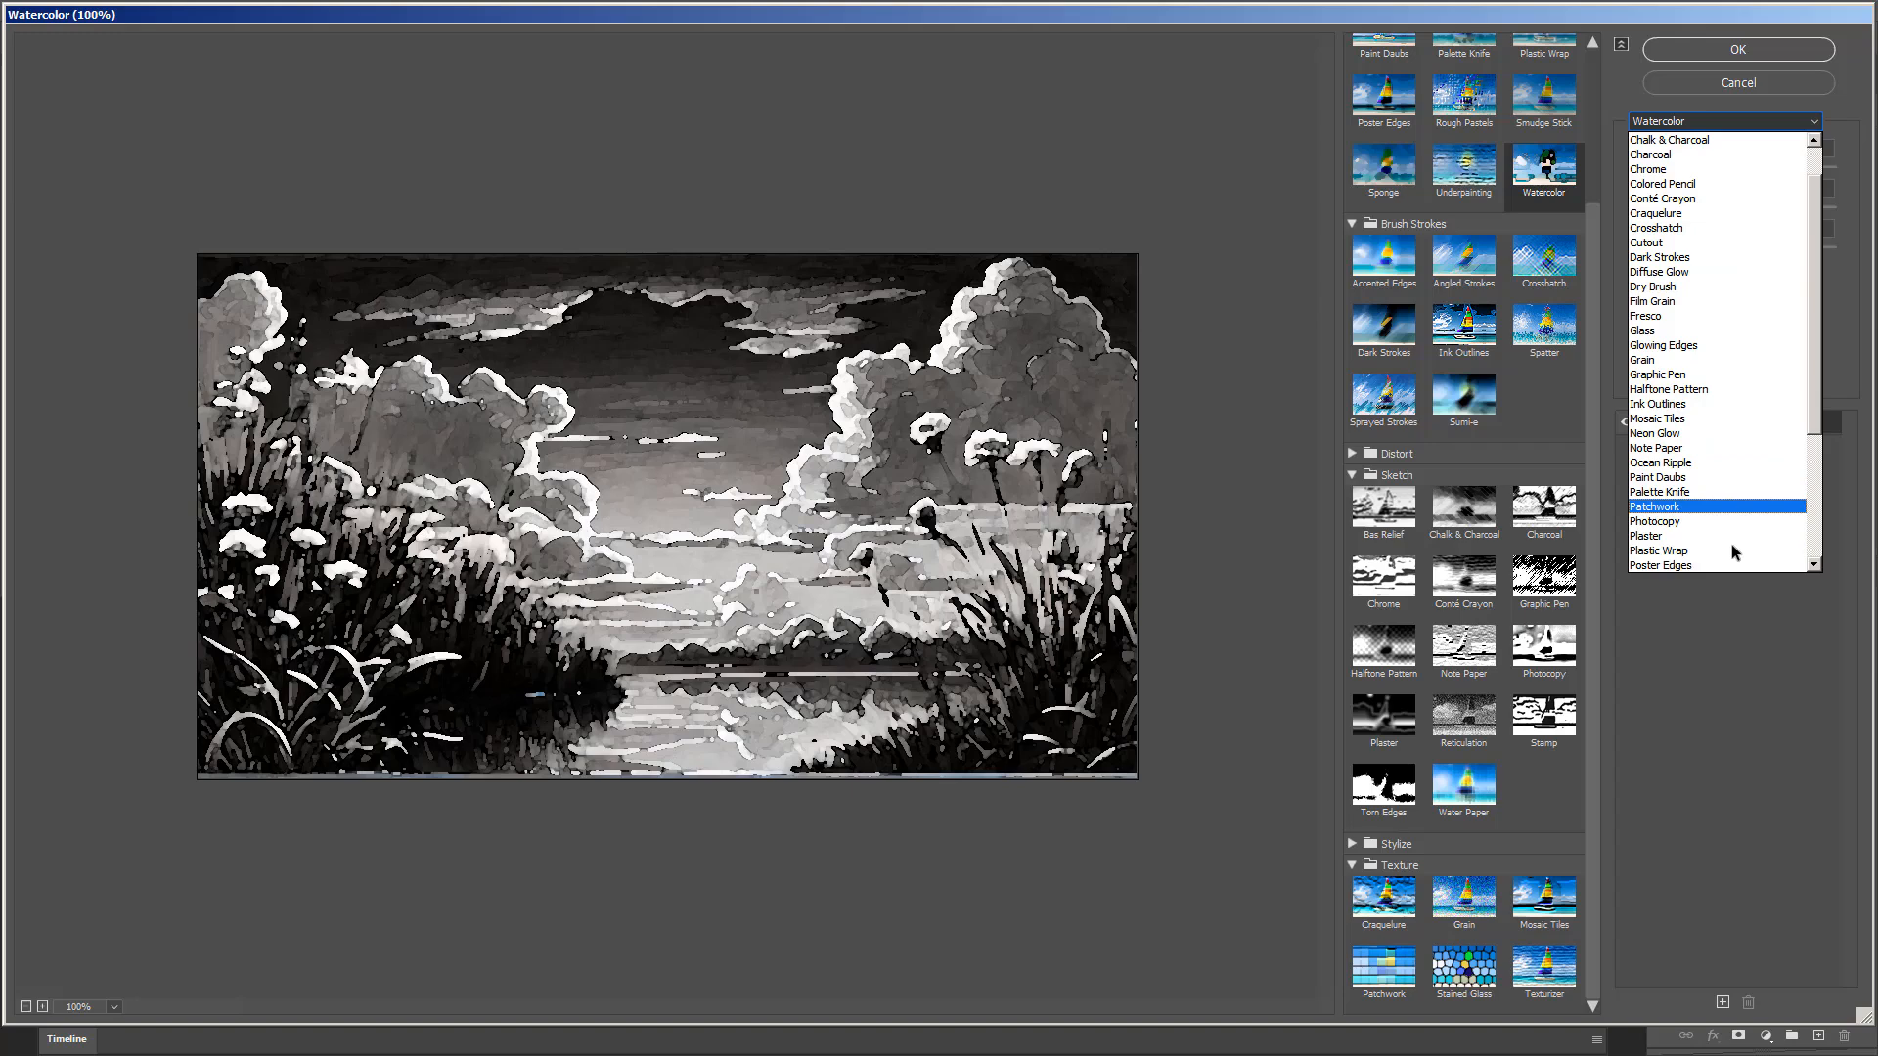
scroll(1732, 544, "down", 5)
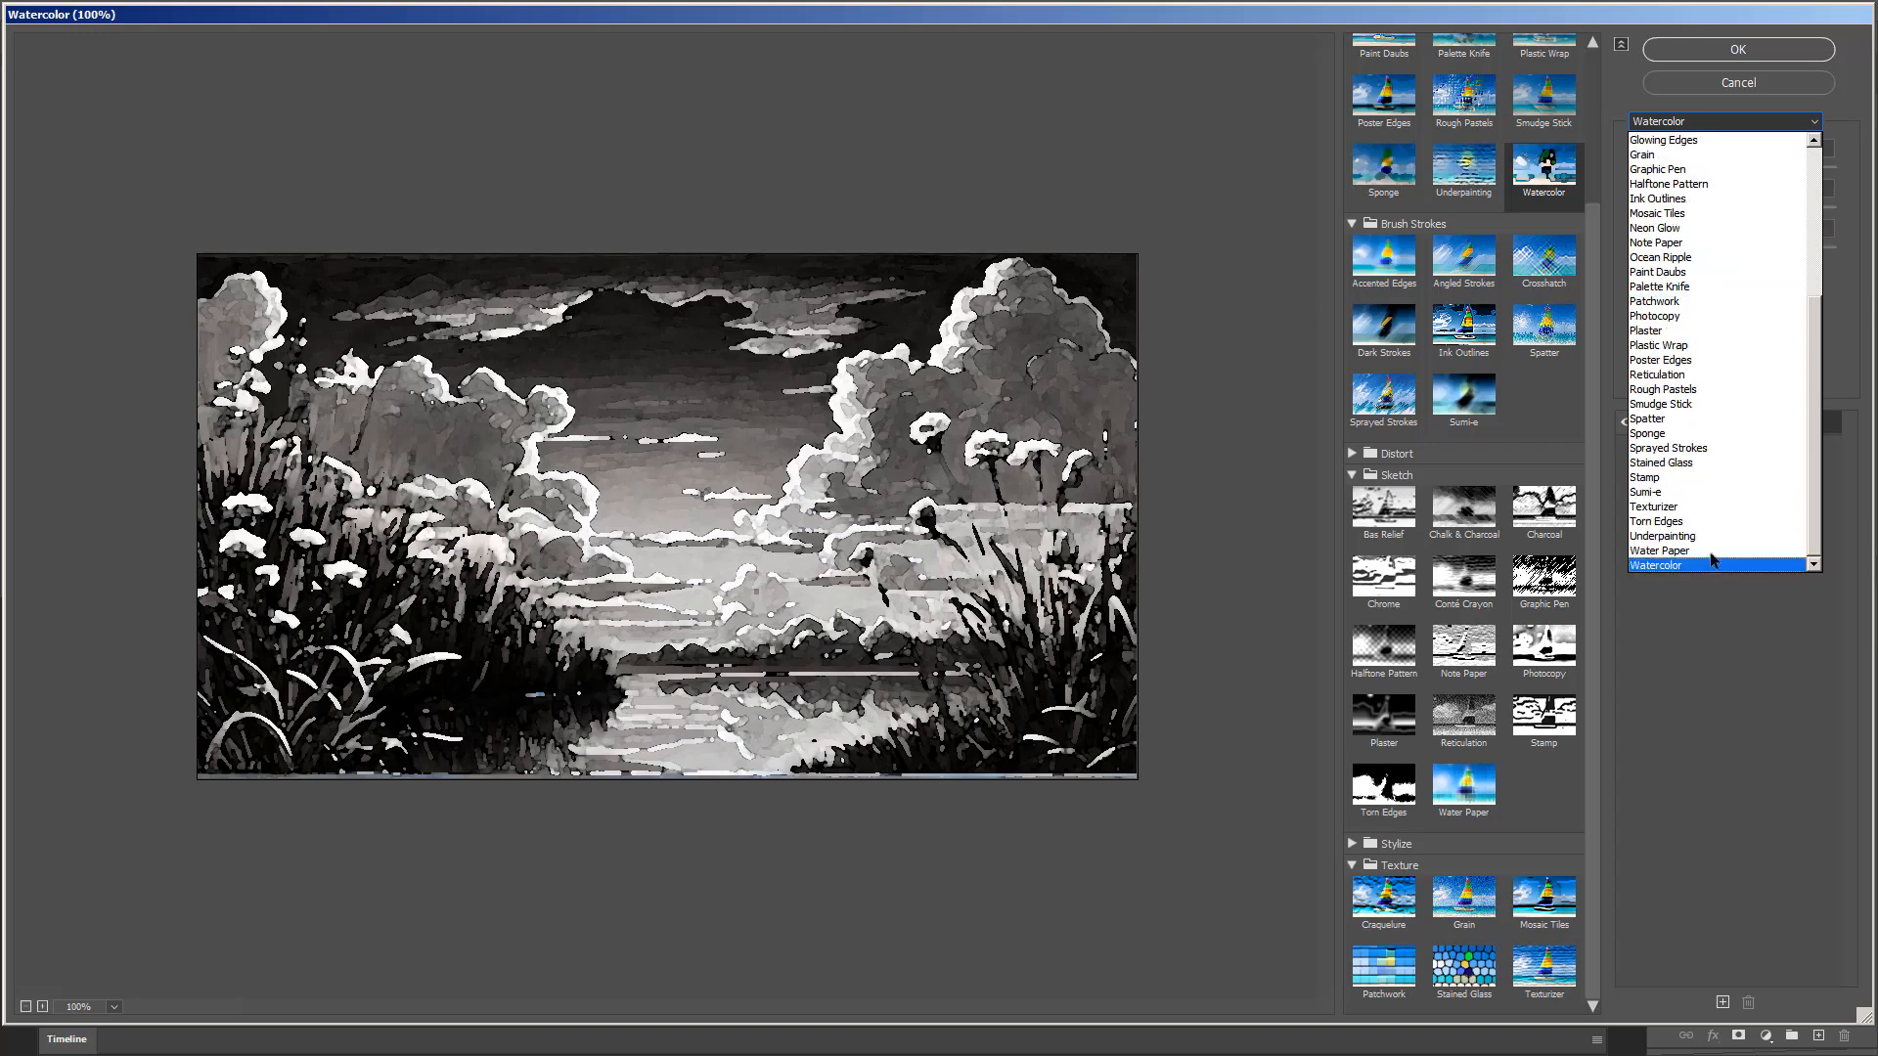
left_click(1722, 507)
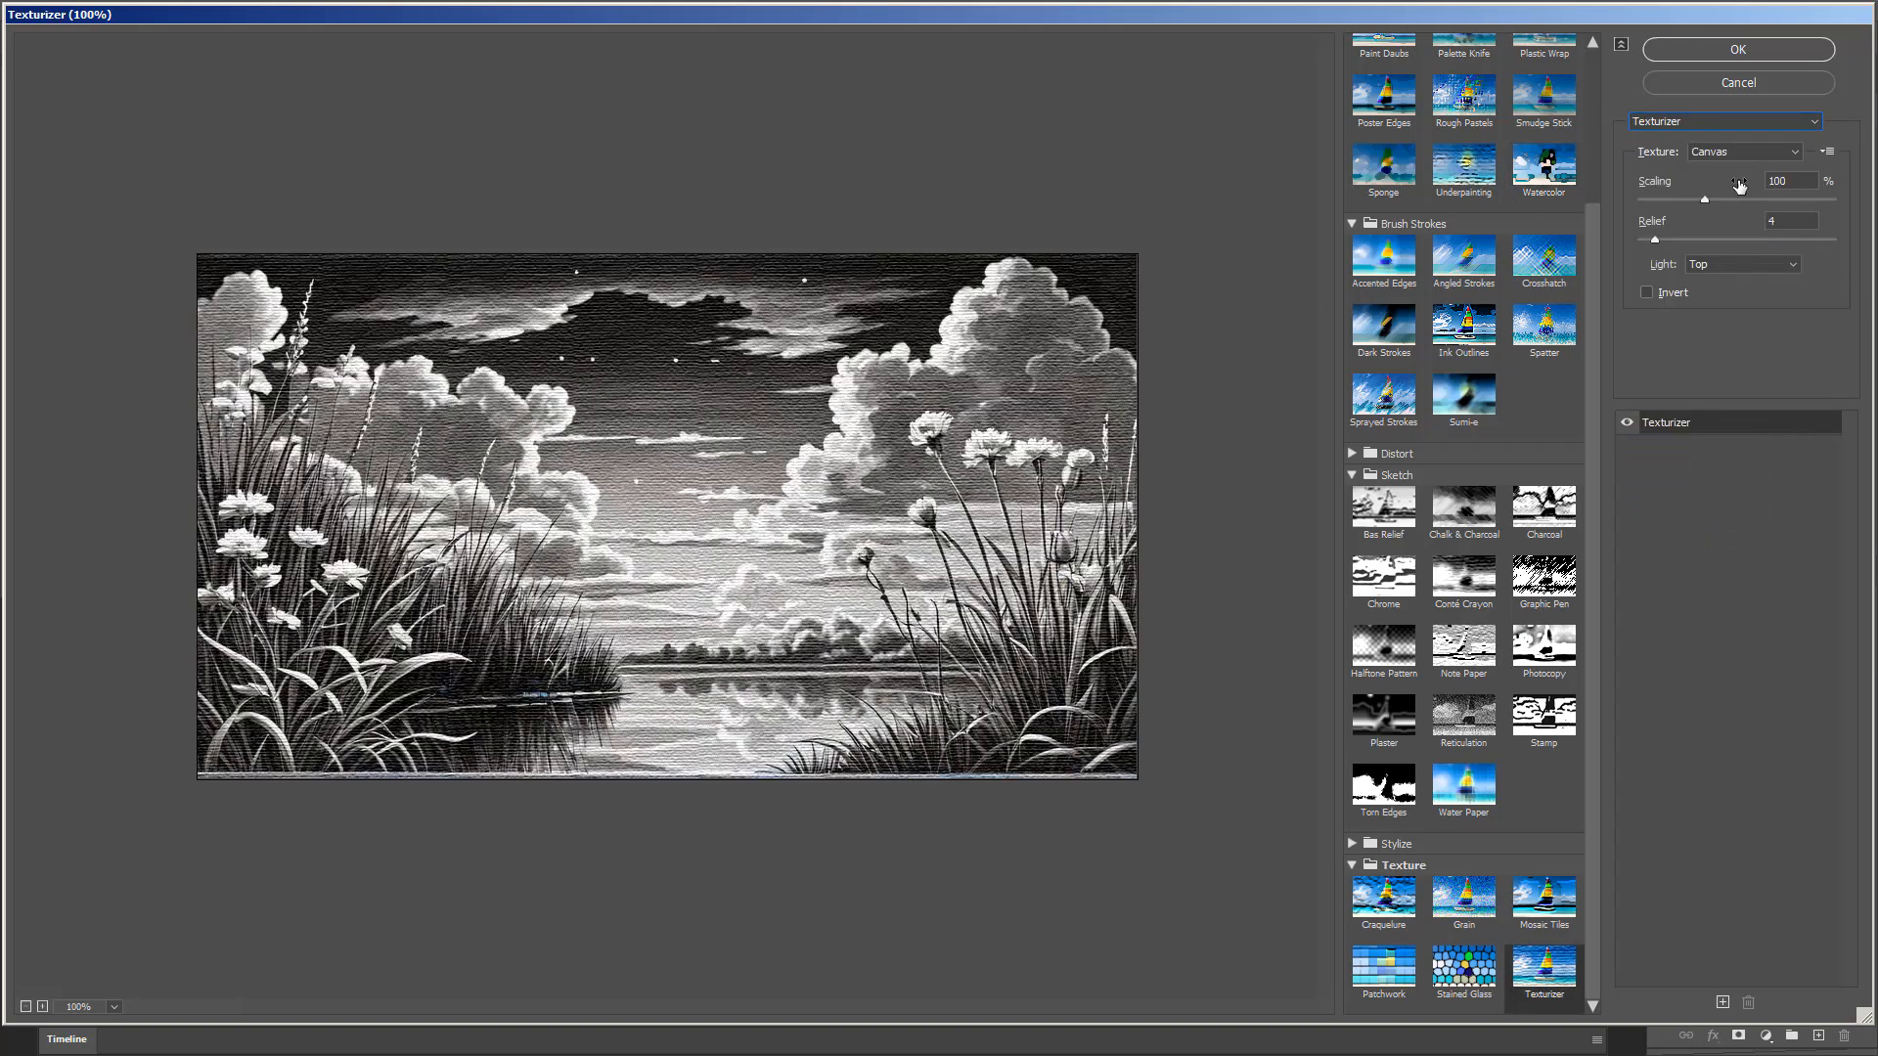
- Set the Canvas texture's scaling to 50% and relief to 18, and apply the Texturizer filter to the landscape
left_click_drag(1707, 197, 1714, 261)
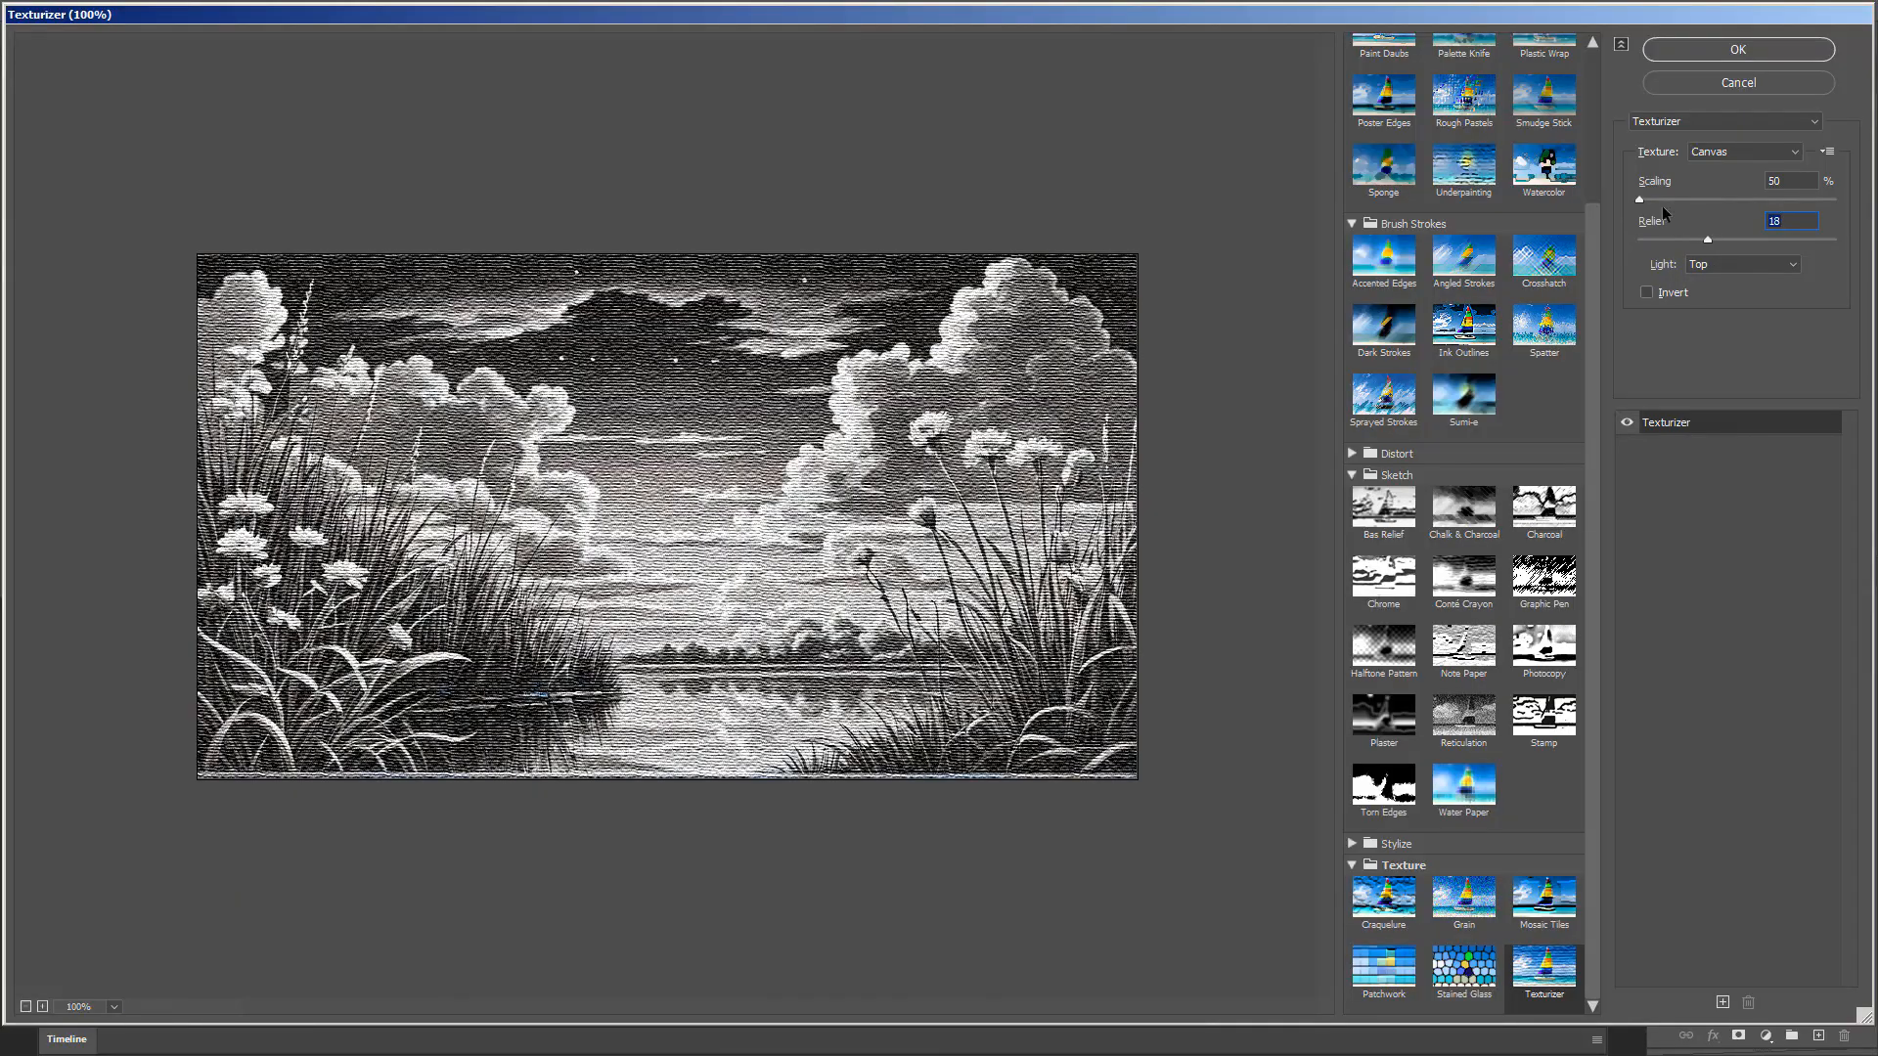
mouse_move(1640, 206)
left_mouse_down()
mouse_move(1702, 202)
mouse_move(1610, 217)
left_mouse_up()
left_click(1765, 55)
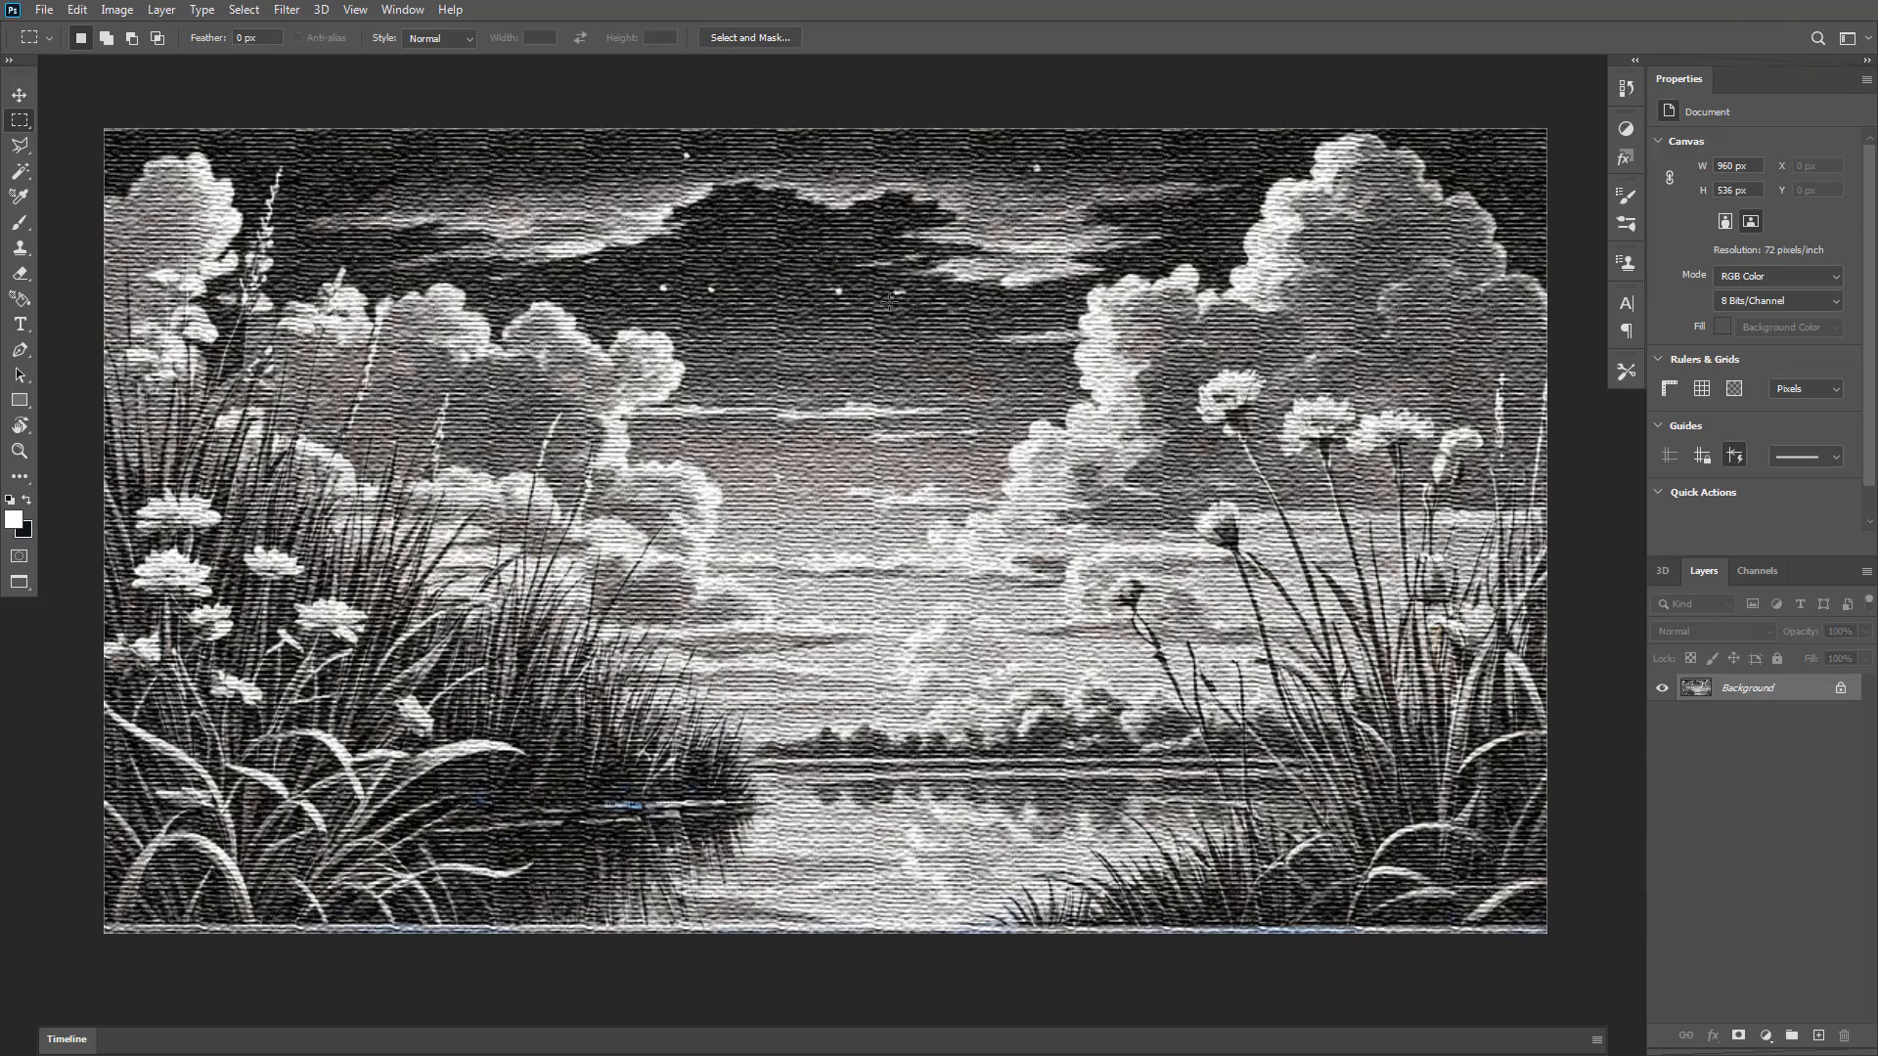
- Compare the original 00001.png snapshot with the Filter Gallery history state, ending on the filtered version
left_click(1627, 89)
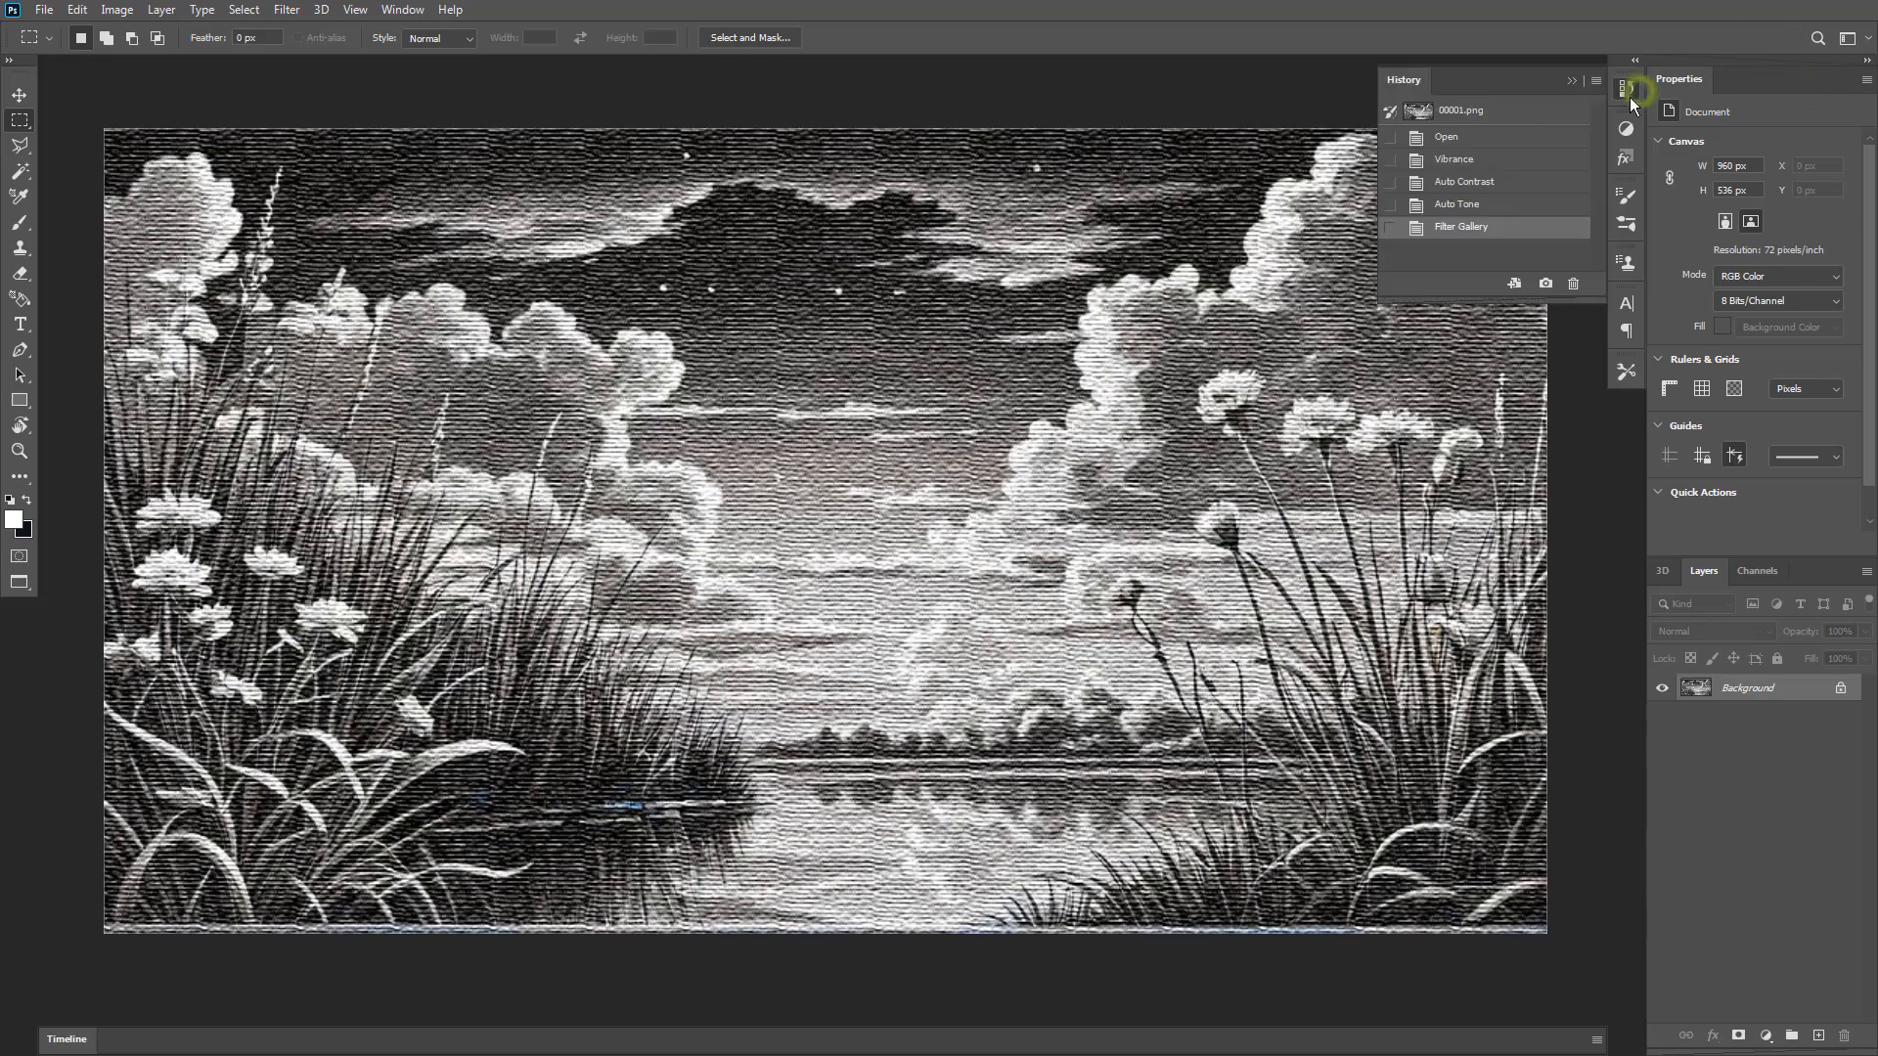
left_click(1521, 112)
left_click(1493, 231)
left_click(1446, 110)
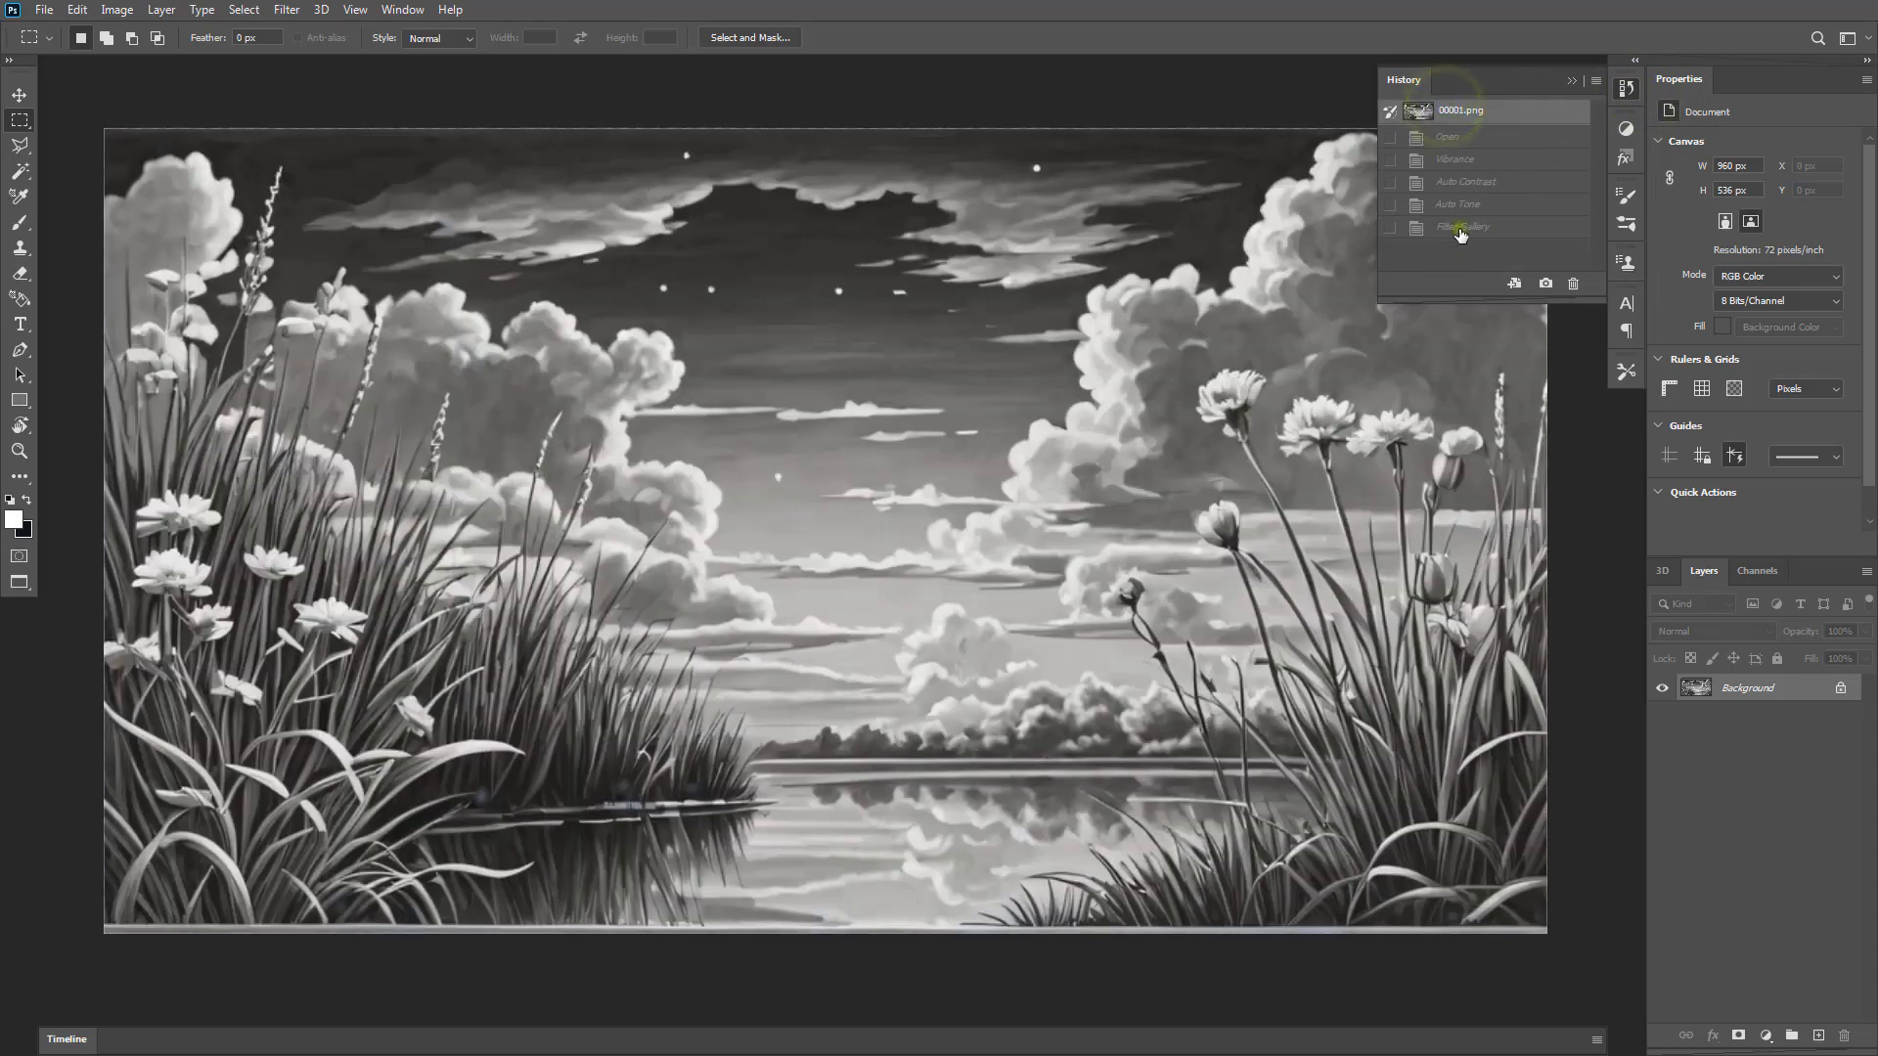
left_click(1462, 228)
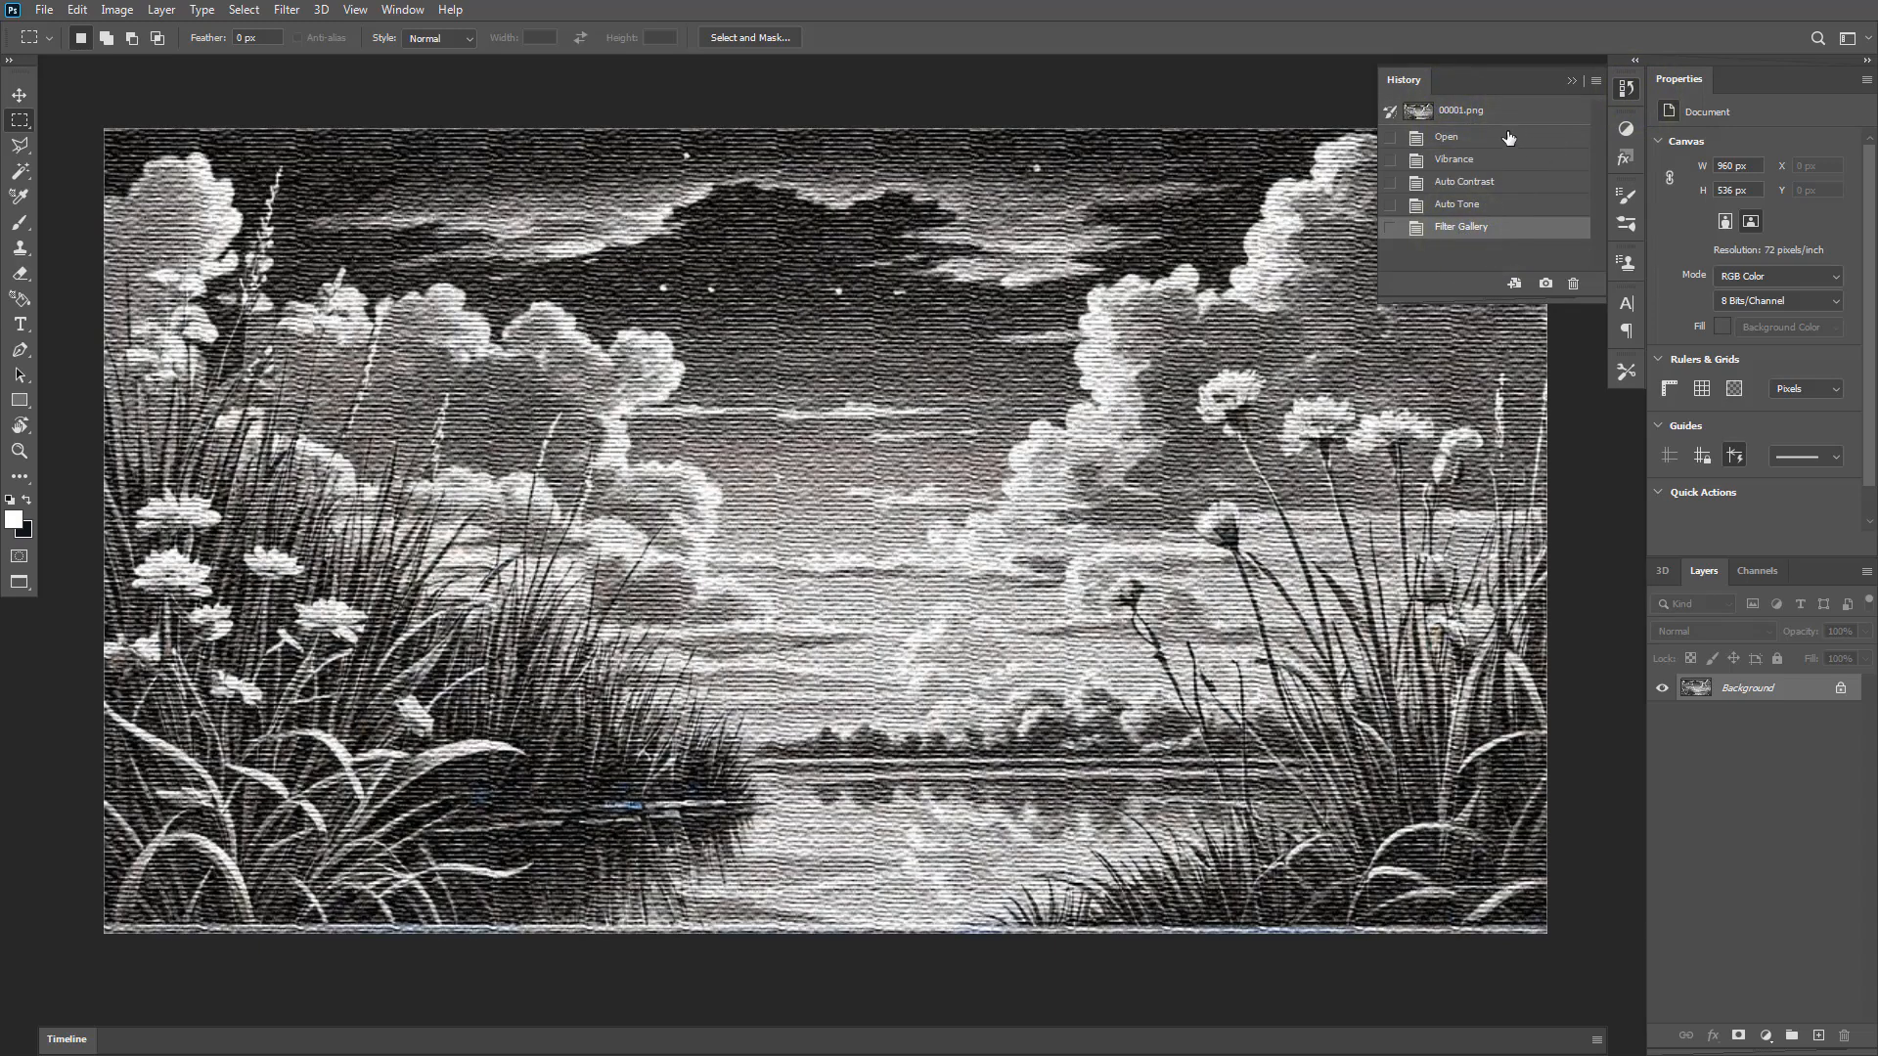
left_click(1448, 111)
left_click(1462, 228)
left_click(1623, 90)
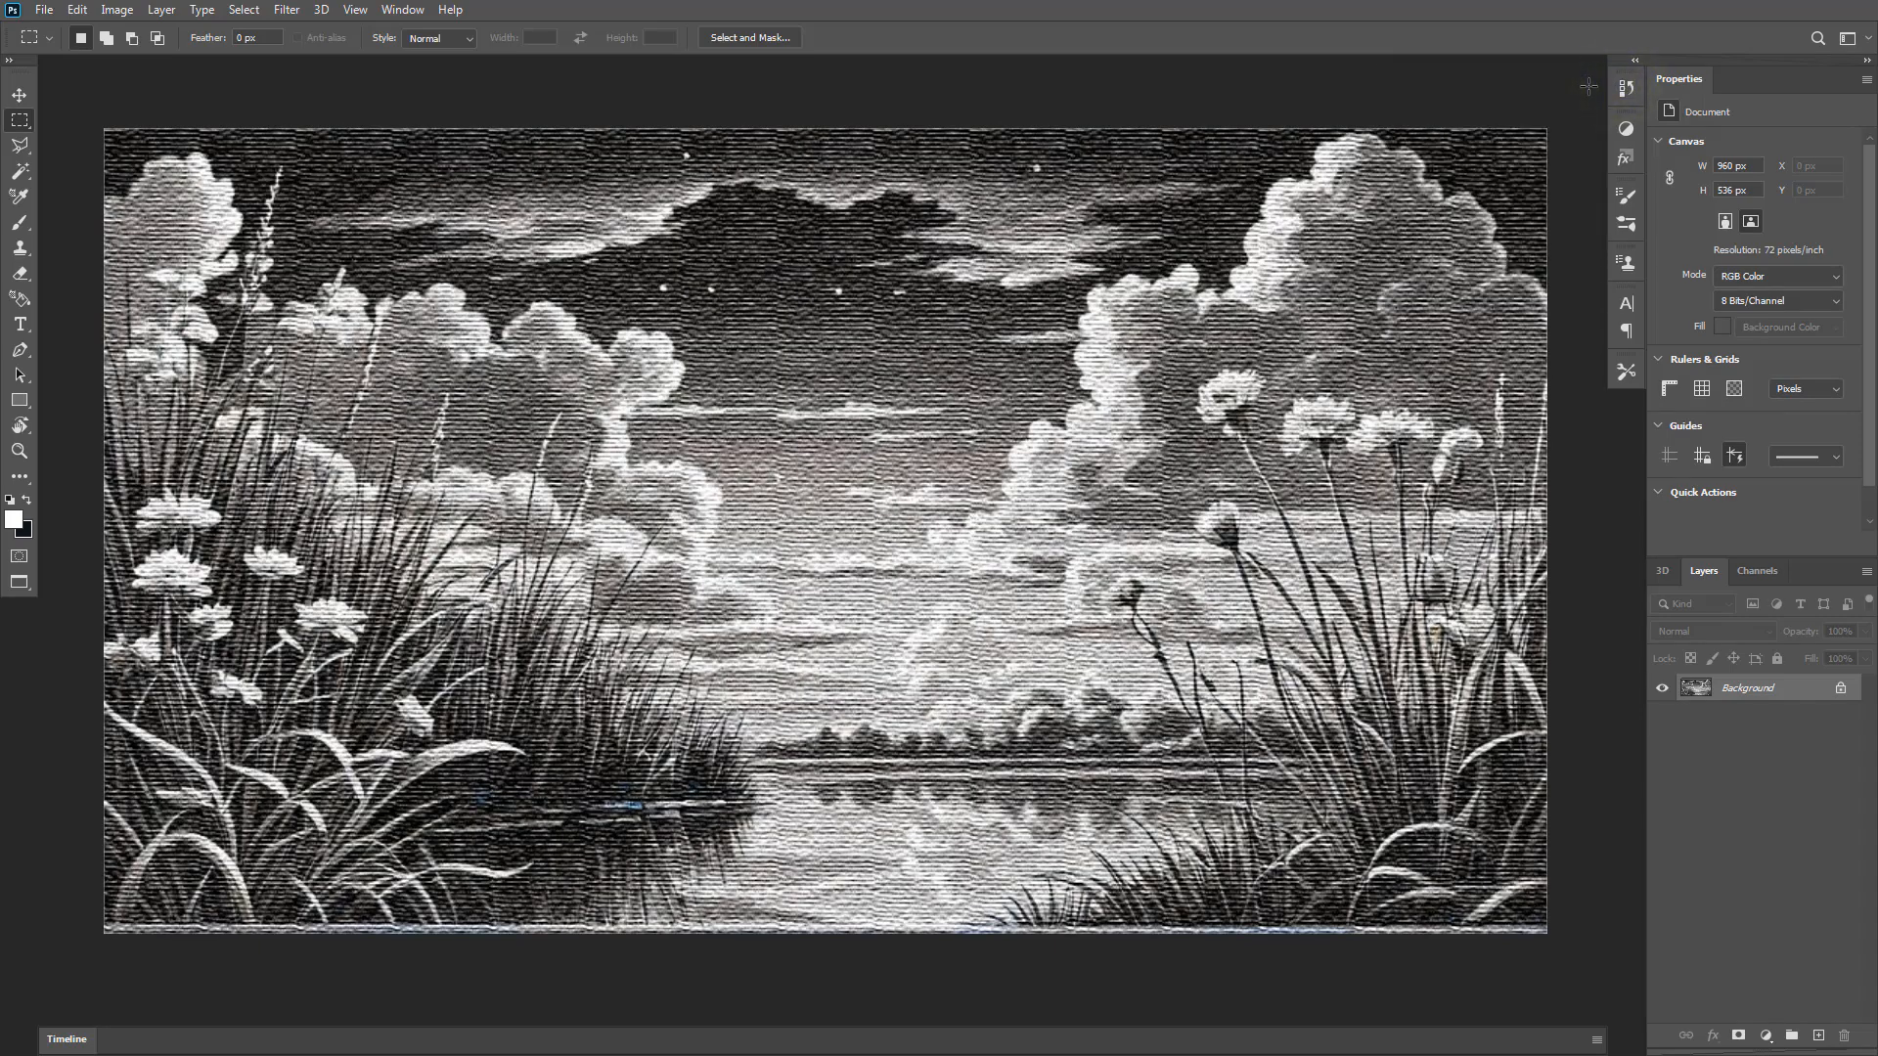